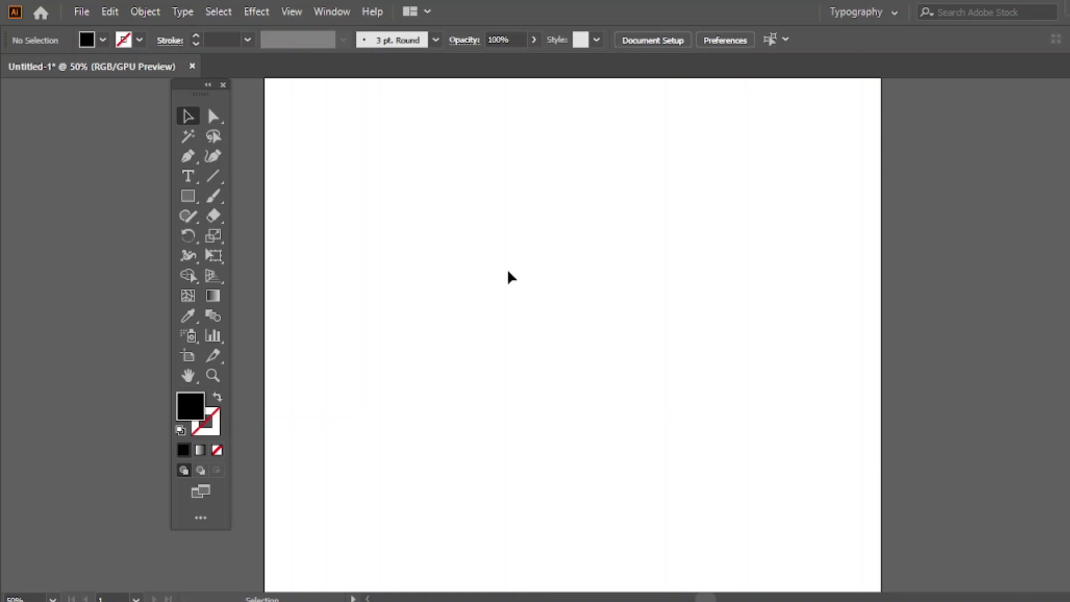
- Place a Nexa Heavy letter A on the artboard and scale it to about 357 pt
right_click(181, 174)
left_click(252, 175)
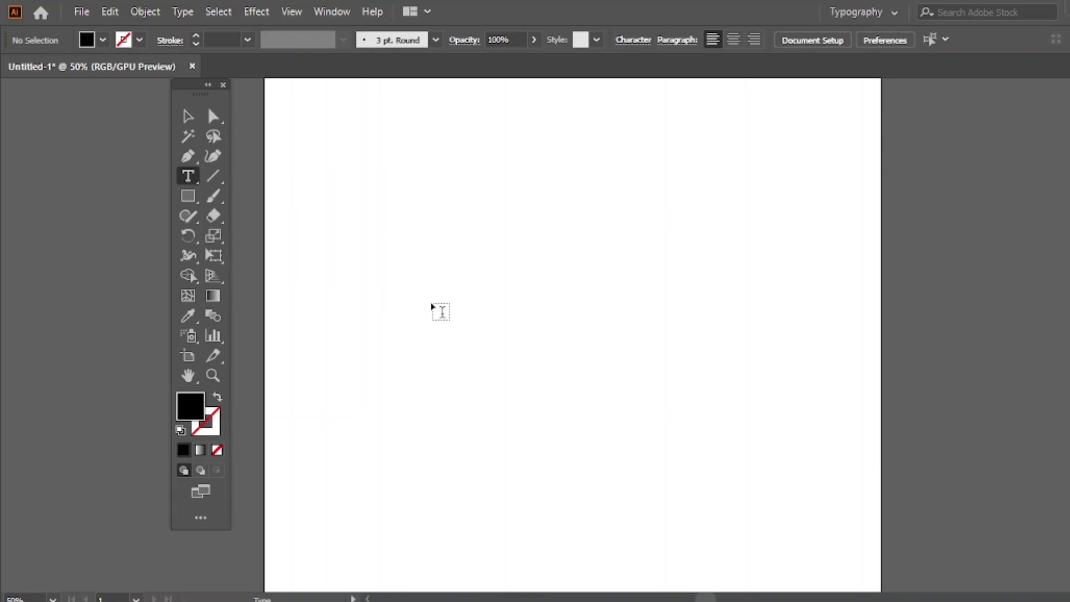
left_click(433, 312)
key("BackSpace")
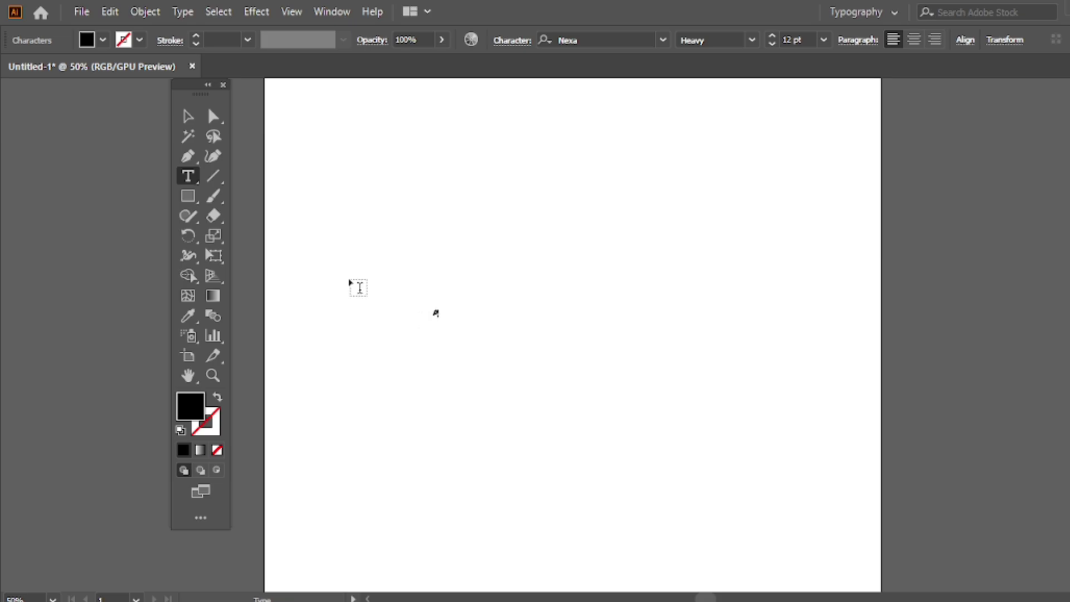
left_click(188, 116)
mouse_move(438, 315)
left_mouse_down()
mouse_move(741, 502)
mouse_move(749, 518)
left_mouse_up()
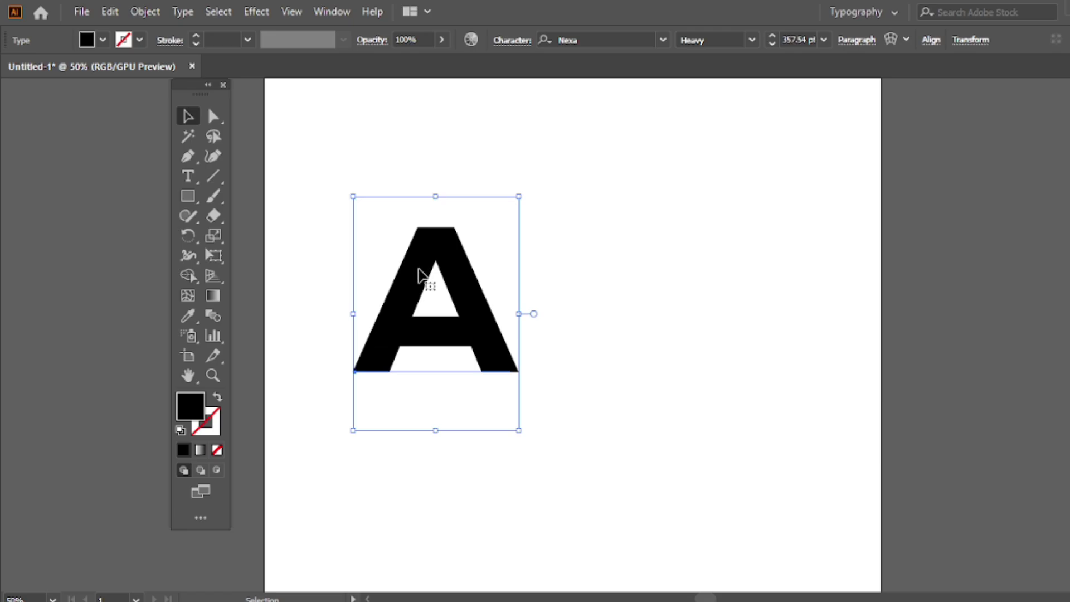
- Copy the A, Paste in Front, and drag the copy beside the original
left_click(146, 12)
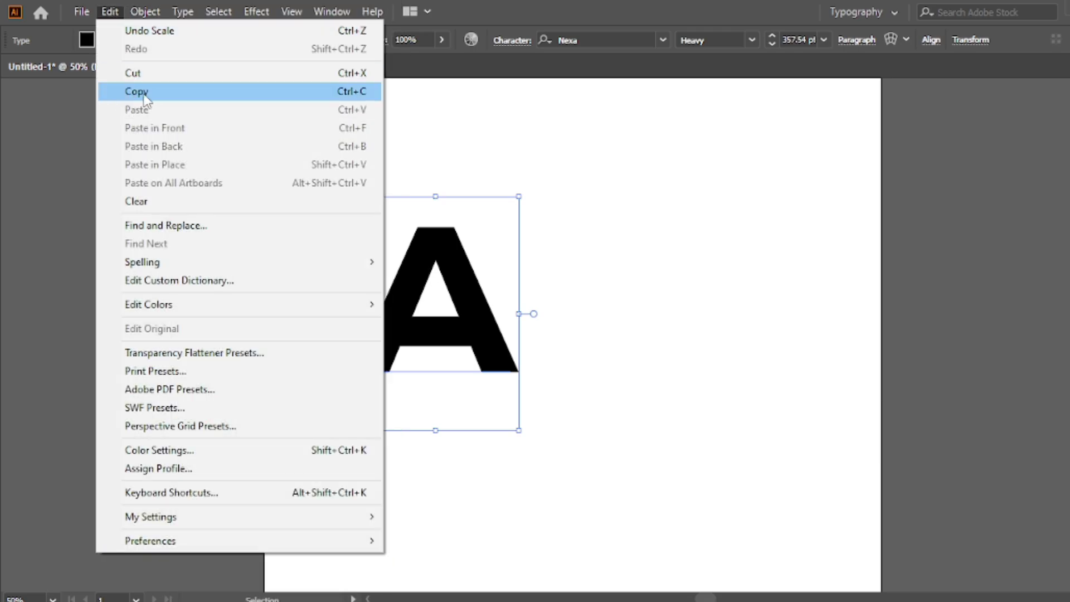
left_click(145, 98)
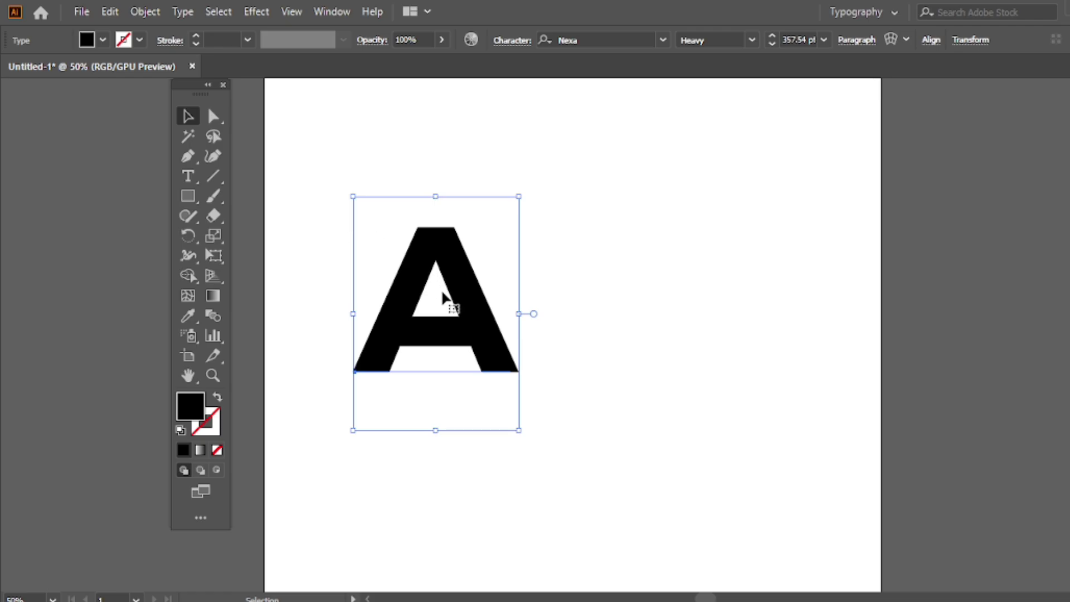
left_click(107, 12)
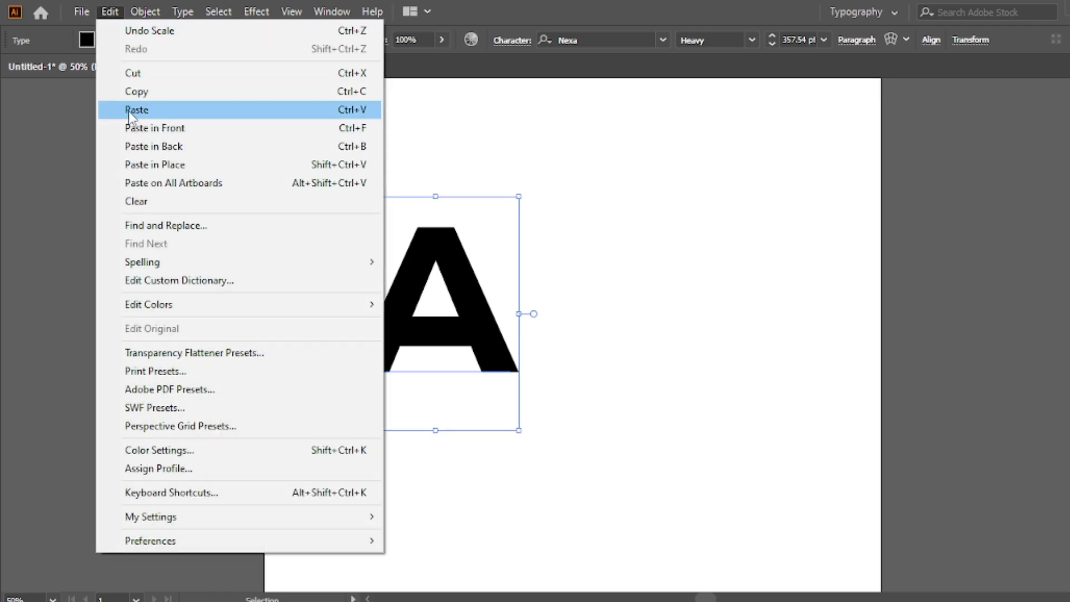
left_click(138, 109)
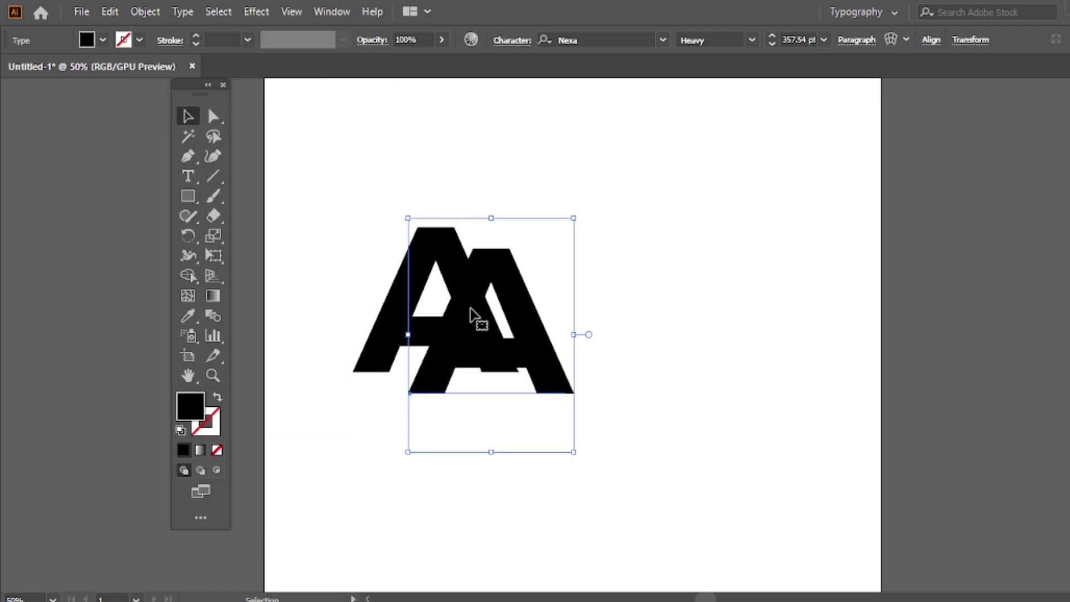
key("ctrl+z")
left_click(109, 12)
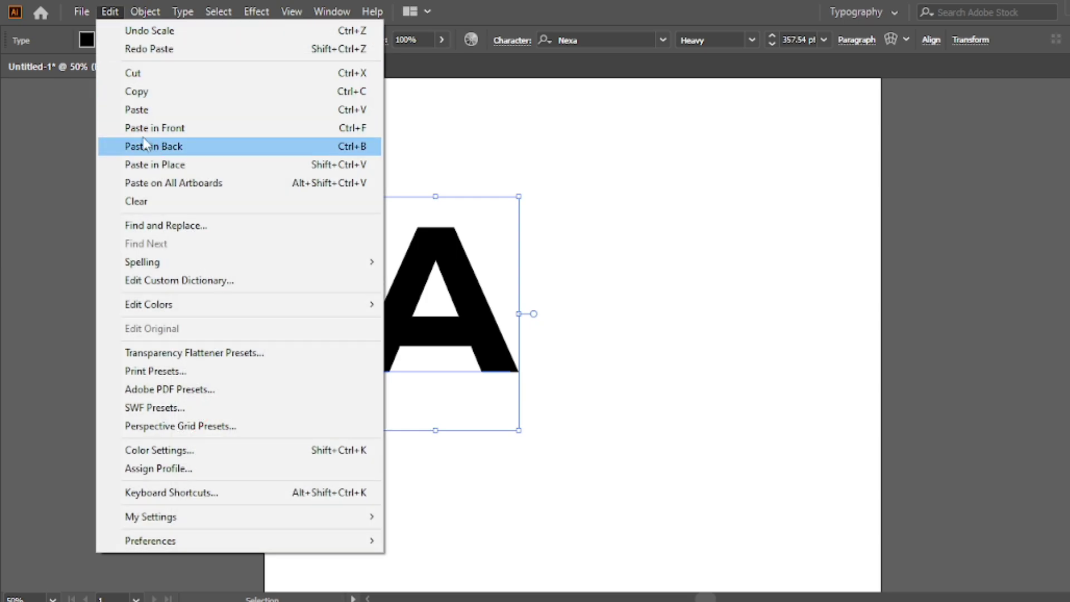
left_click(146, 128)
left_click_drag(401, 298, 569, 314)
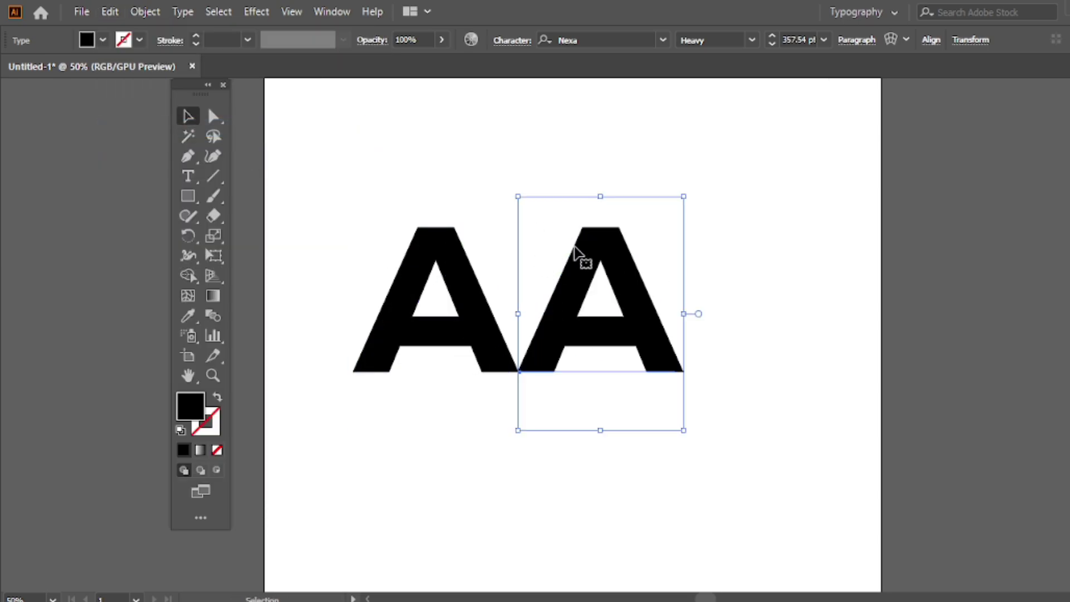
left_click_drag(188, 176, 240, 173)
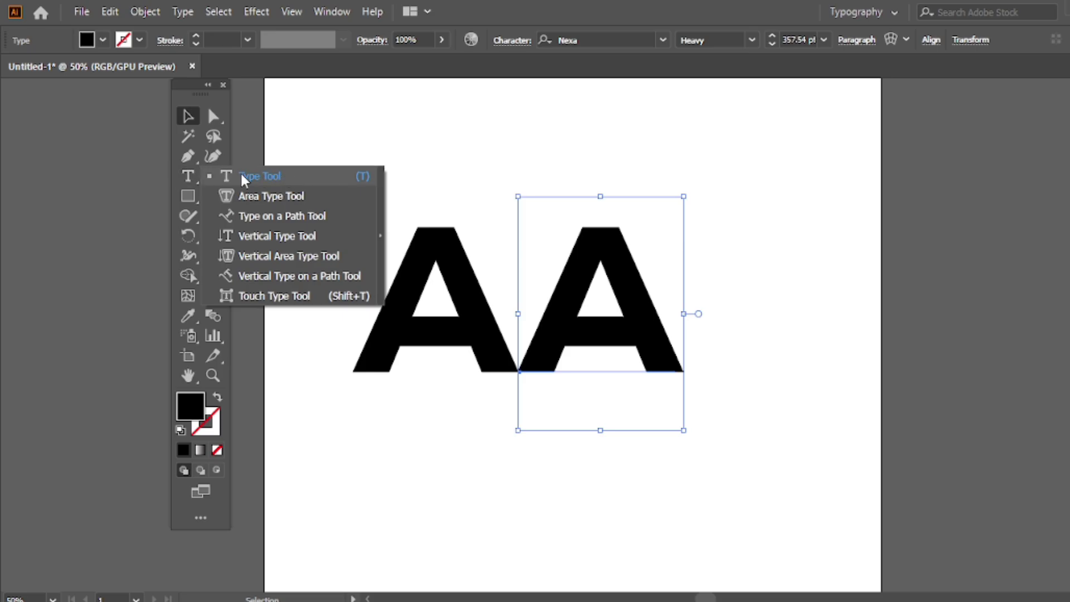
- Retype the second A as an H
double_click(573, 299)
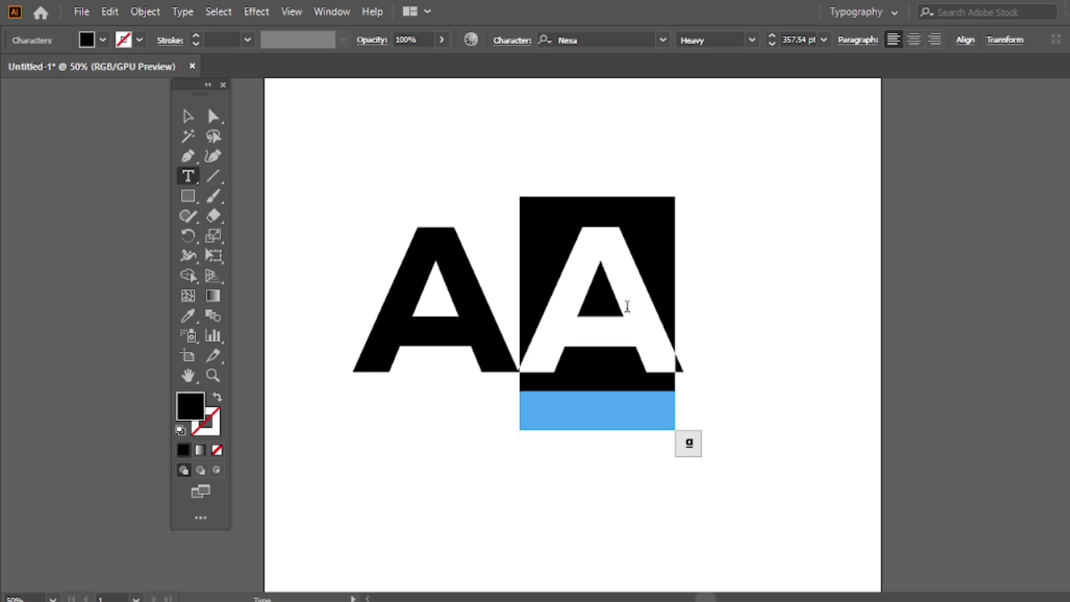
left_click(663, 40)
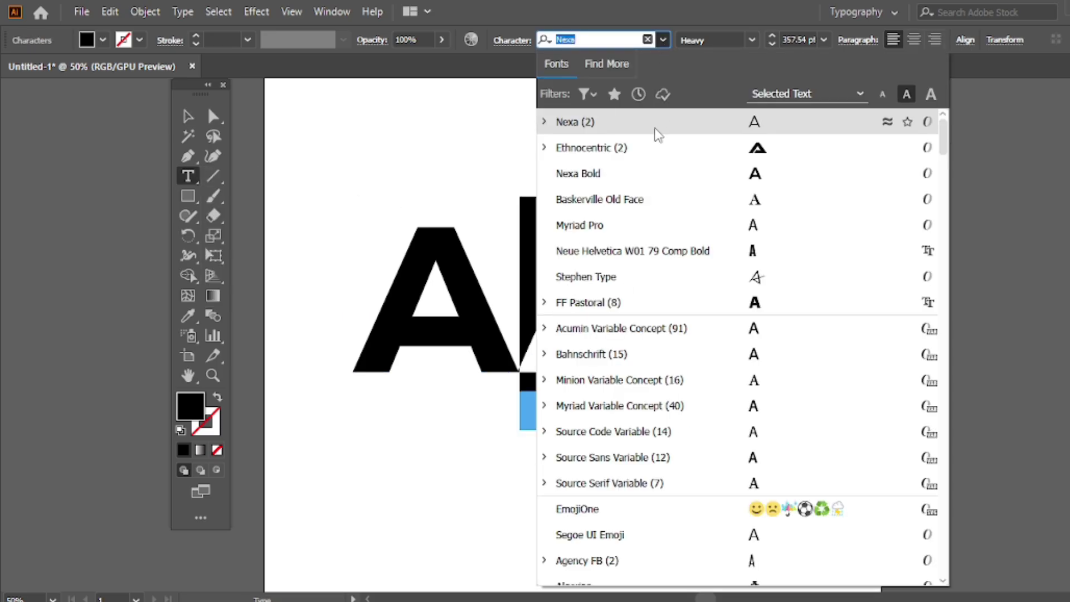
type("H")
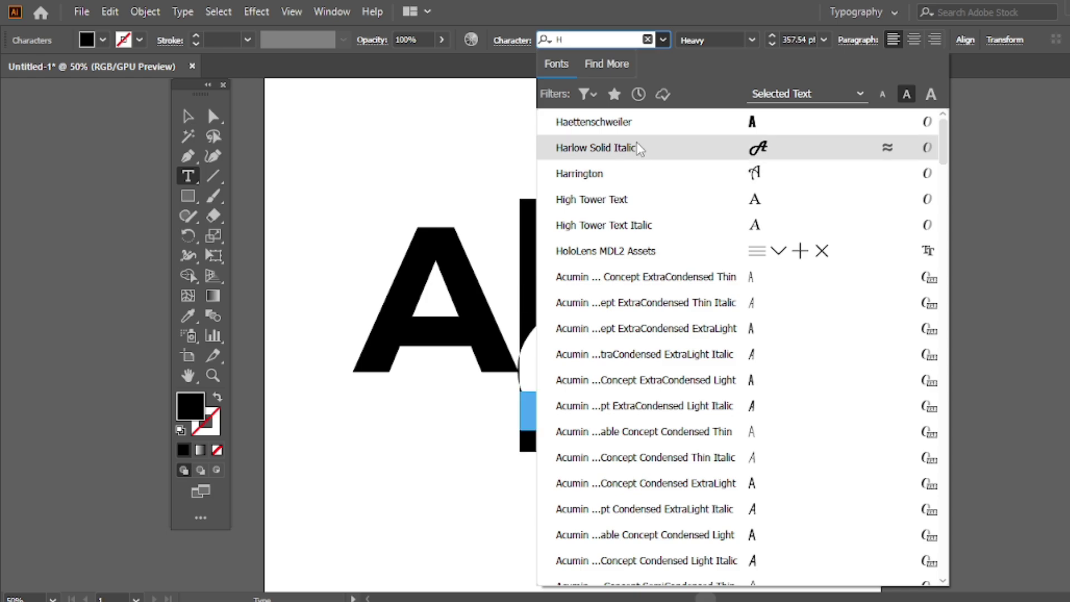
key("Escape")
key("Escape")
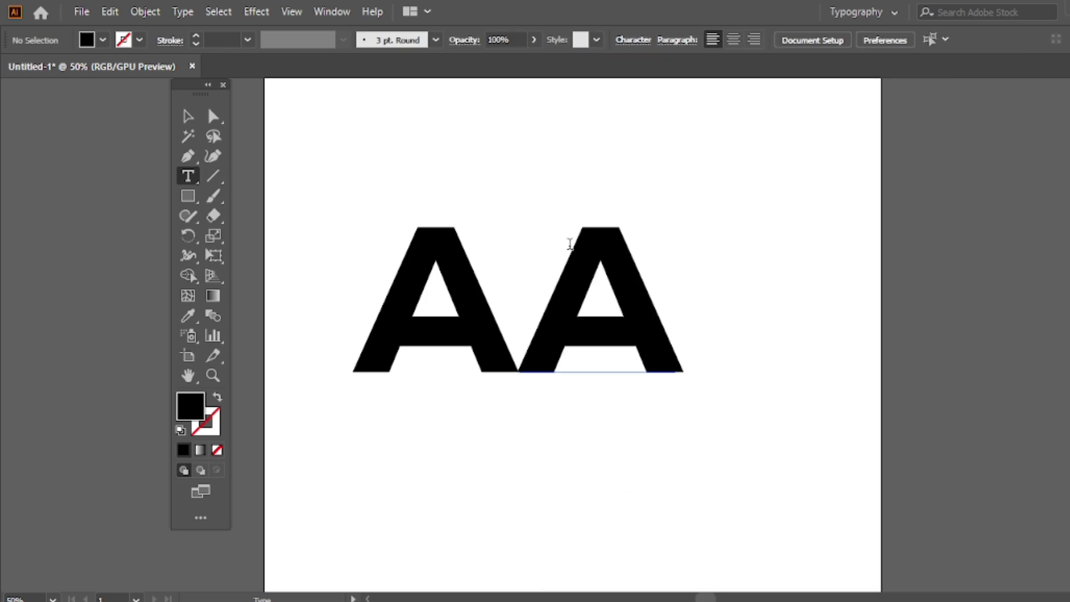
left_click_drag(602, 262, 593, 262)
type("H")
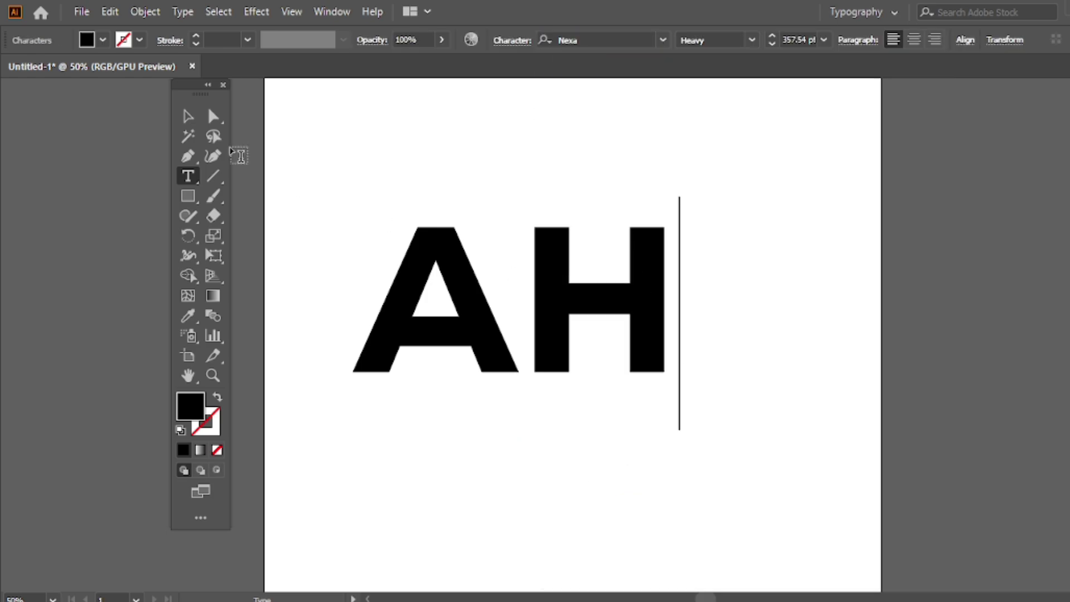
left_click(188, 116)
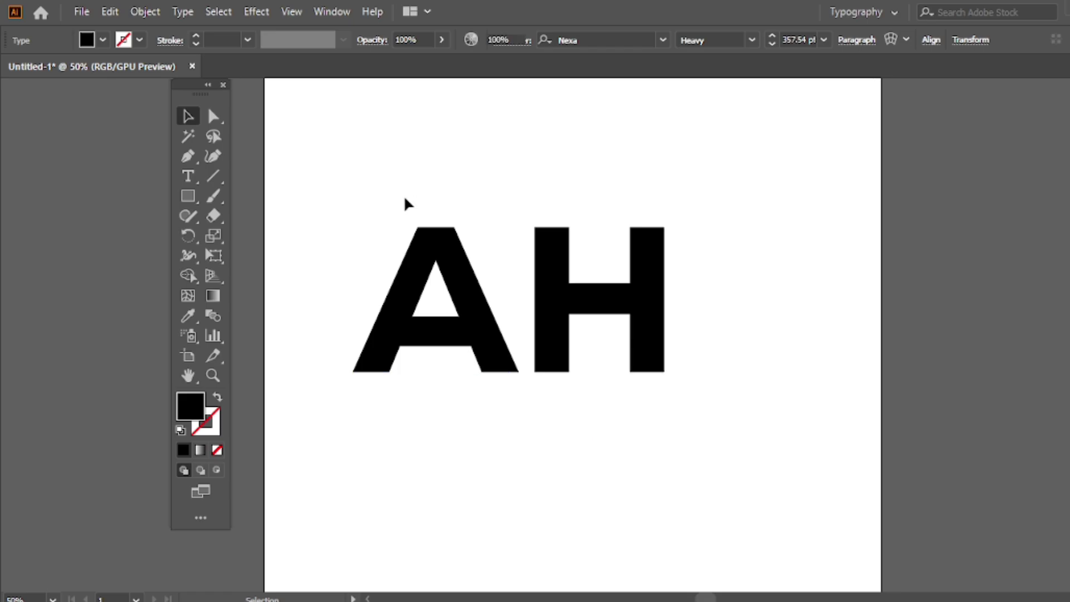
- Select both letters, keep the Nexa font, and move the AH pair down-right
left_click_drag(403, 195, 586, 306)
key("ctrl+z")
left_click_drag(396, 174, 578, 292)
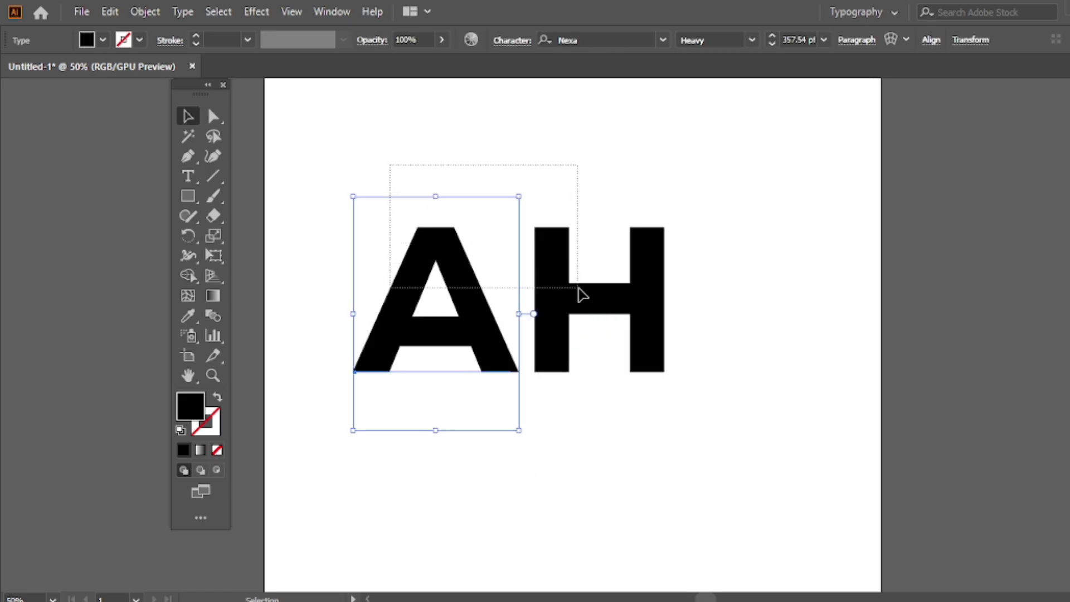
left_click(664, 41)
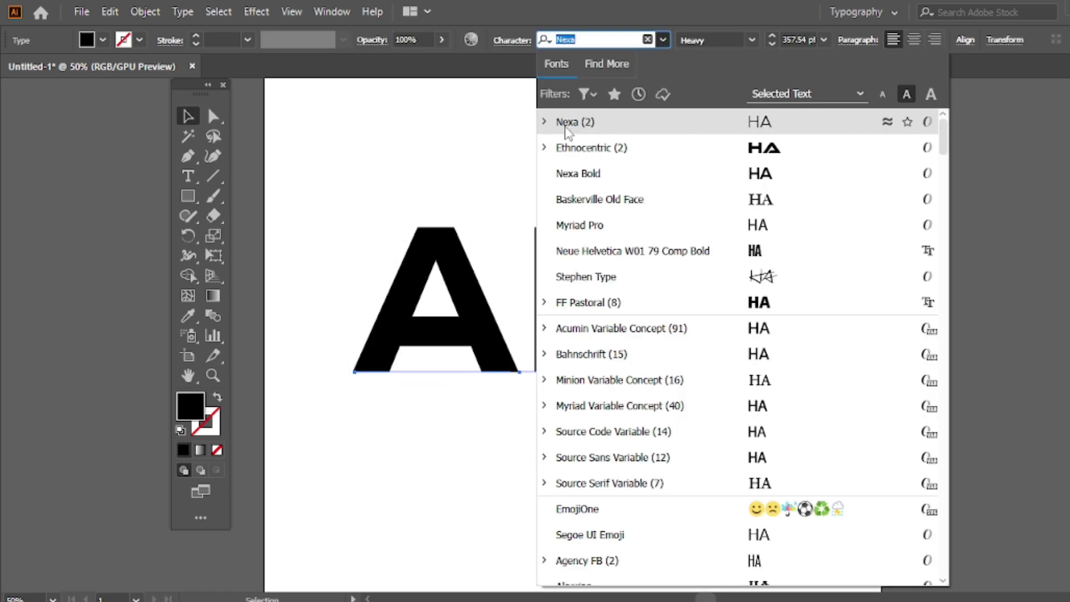
left_click(568, 124)
left_click_drag(563, 287, 591, 320)
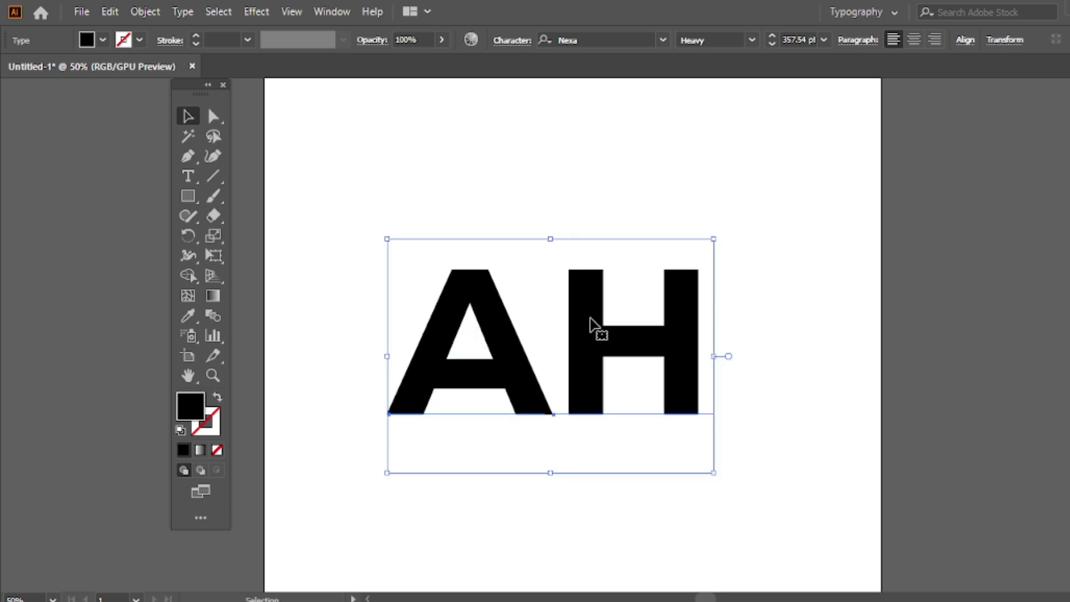
- Convert the AH text to outlines
right_click(413, 110)
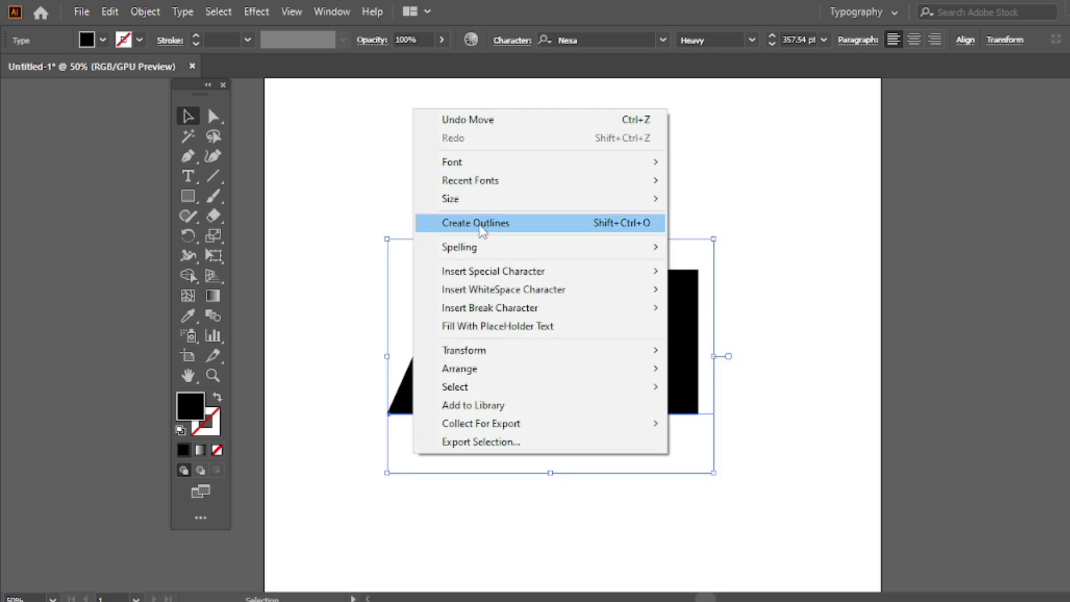
left_click(496, 229)
left_click(530, 218)
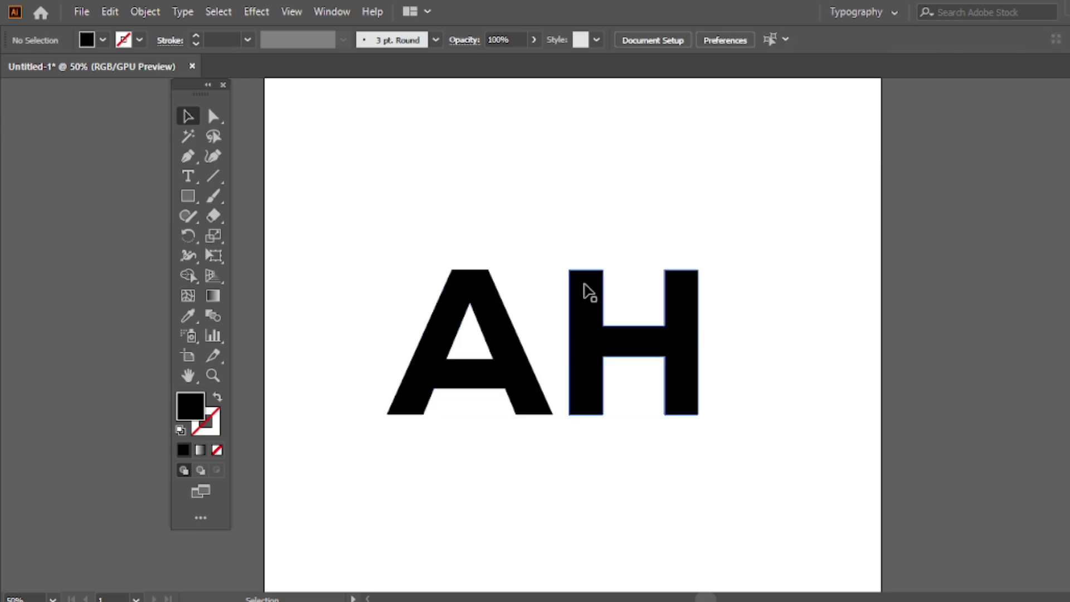
- Move the H farther right and the A up and to the left
left_click_drag(585, 292, 717, 327)
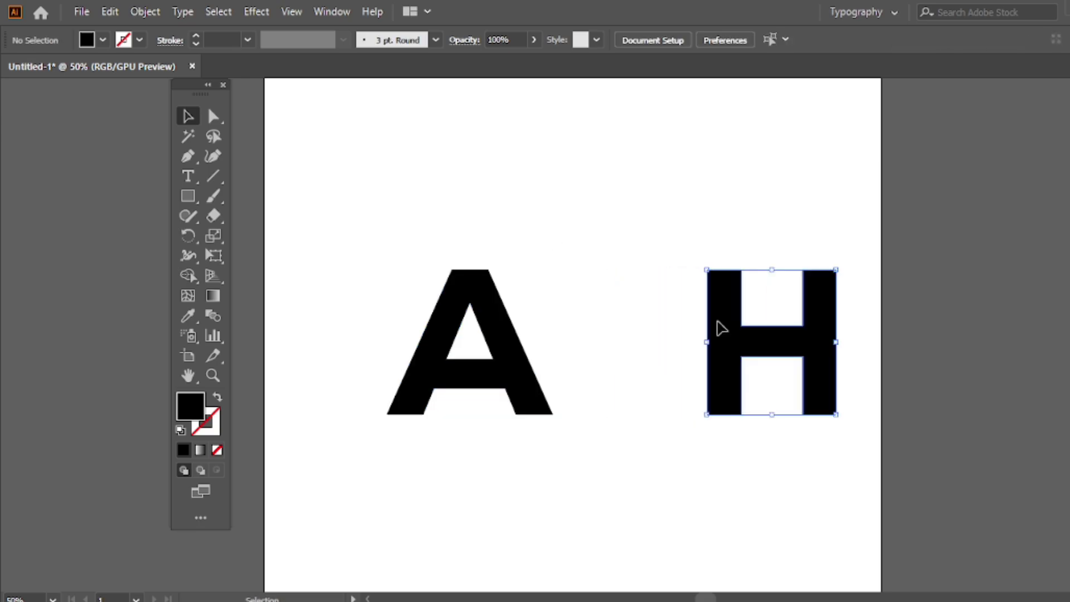
left_click(501, 341)
left_click(535, 244)
left_click_drag(541, 340, 513, 228)
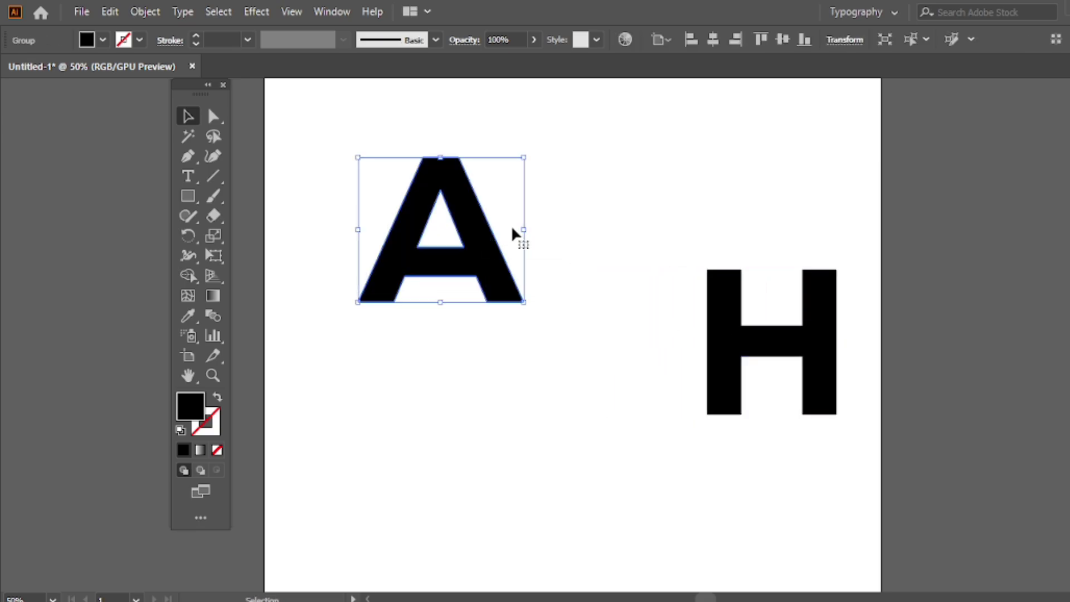
left_click(559, 165)
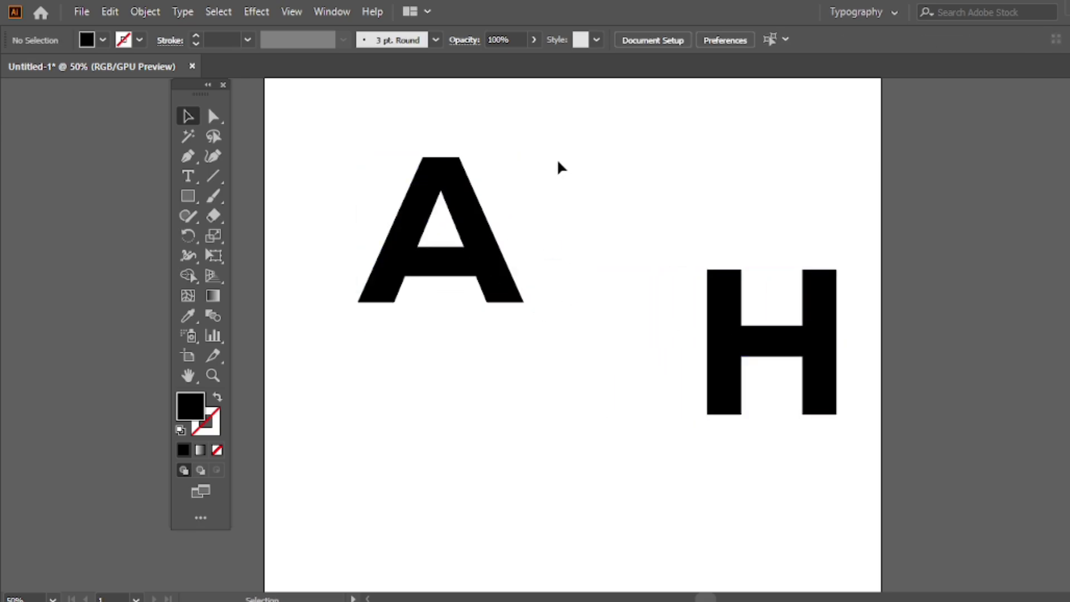
- Draw a diagonal Pen line across the A's right side and divide the A along it
left_click(182, 158)
left_click(257, 157)
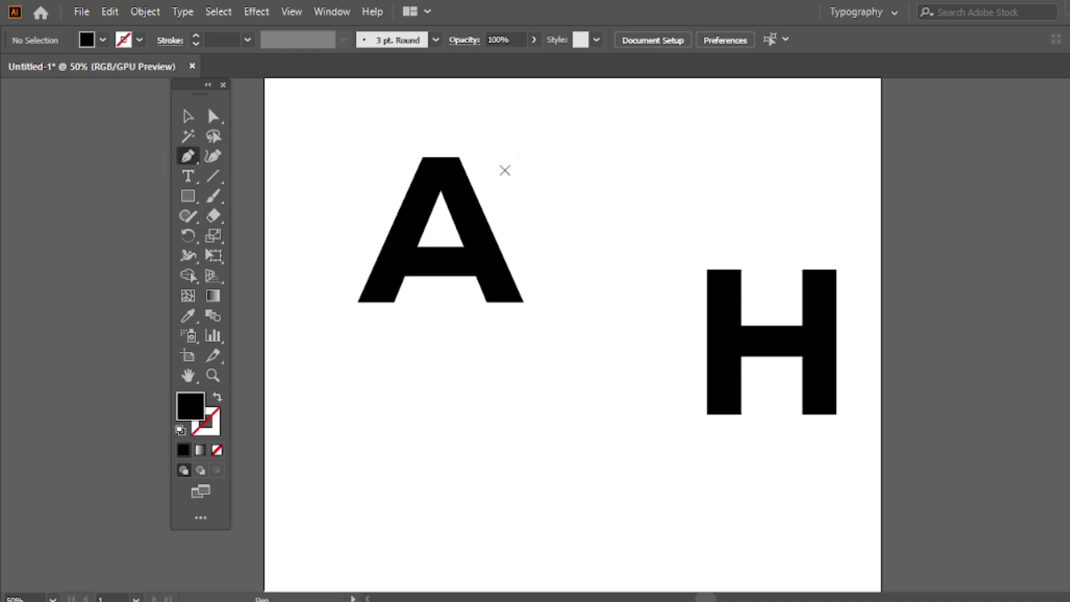
key("a")
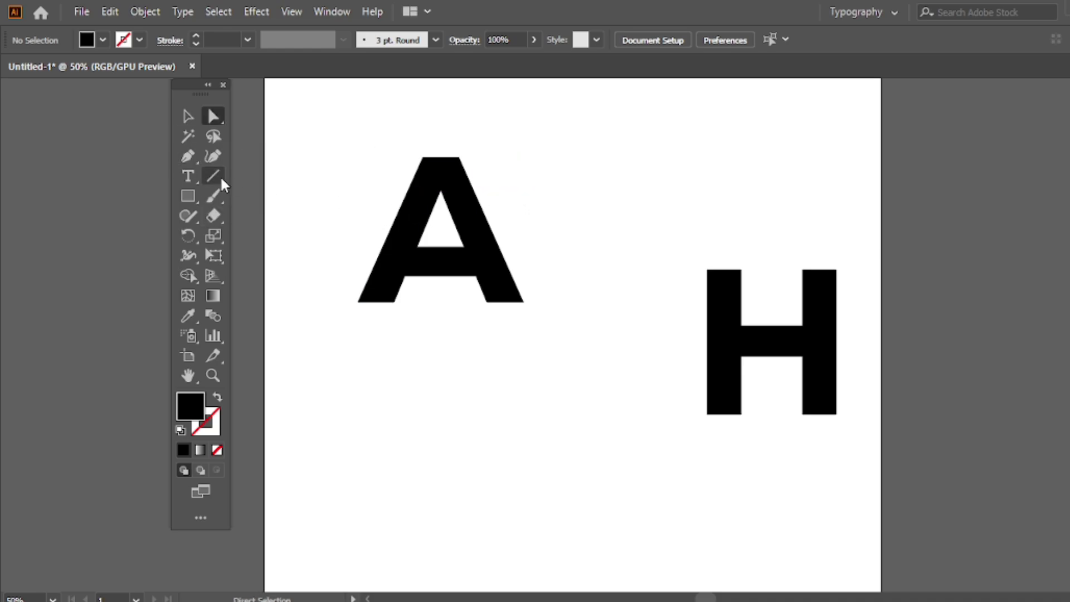
left_click(195, 153)
left_click(251, 153)
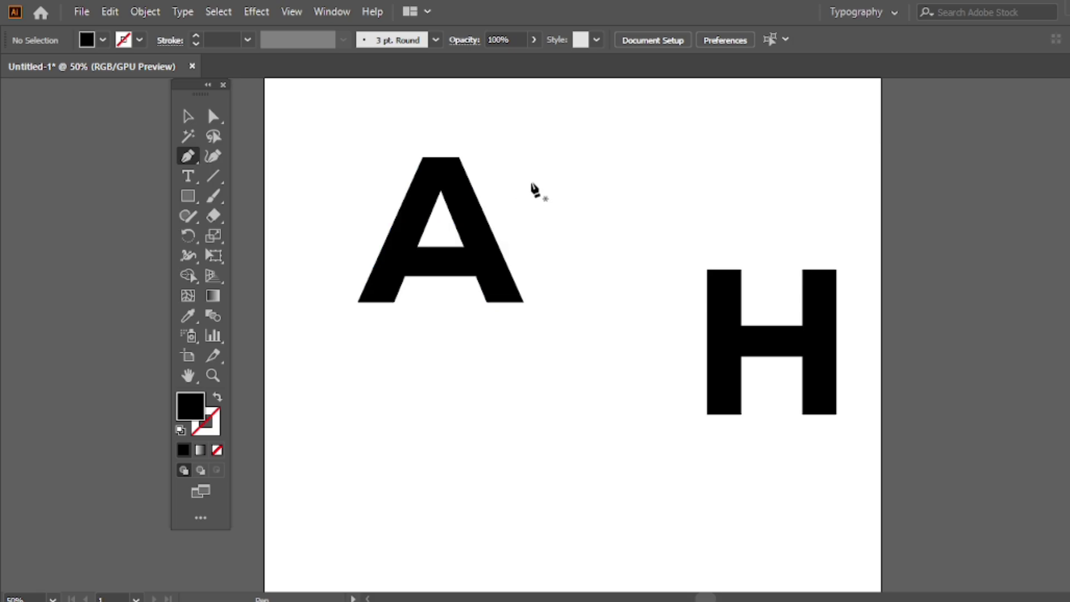
left_click(522, 184)
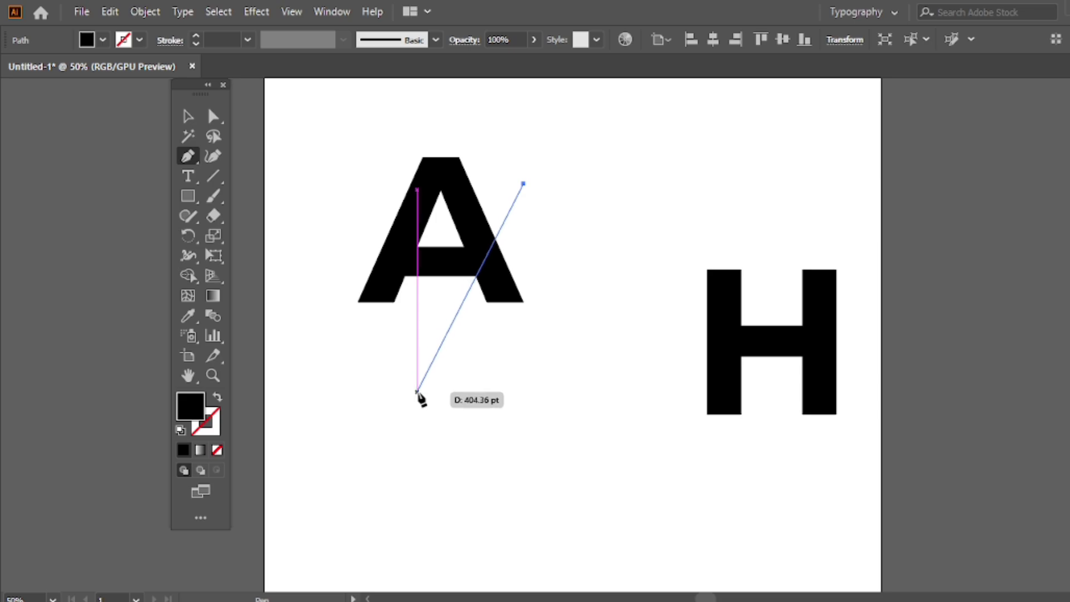
left_click(417, 391)
key("v")
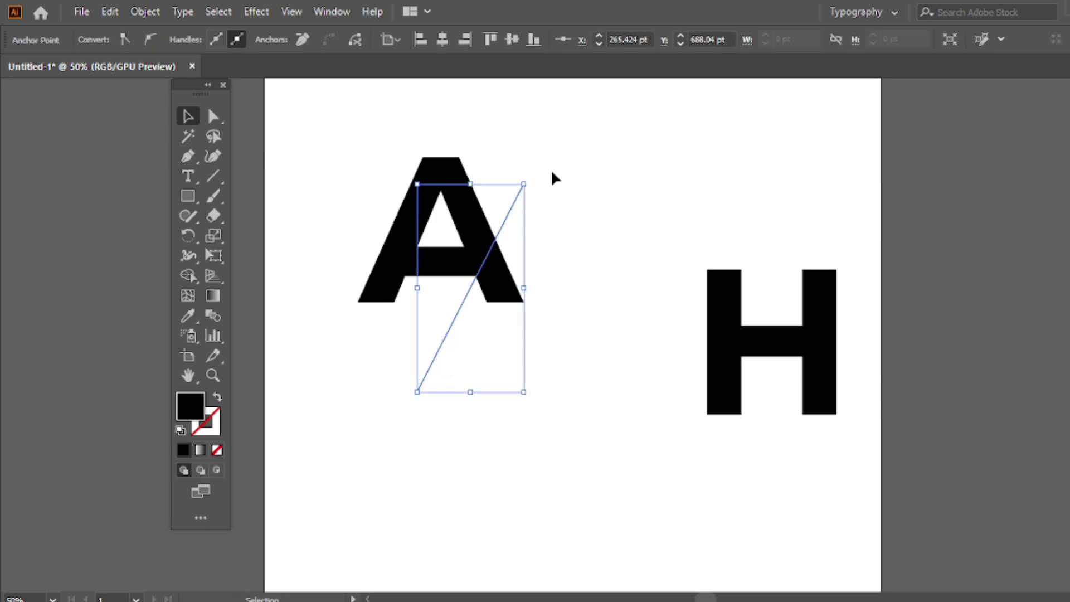
left_click_drag(554, 170, 440, 307)
key("ctrl+shift+d")
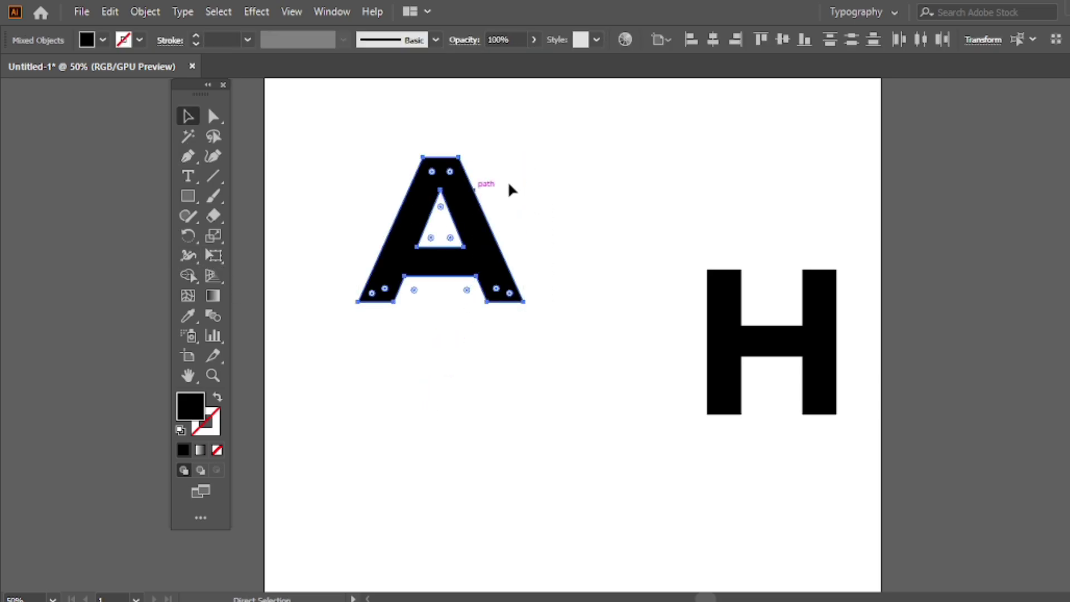
- Draw a second diagonal line and delete the unwanted leg piece with Shape Builder
key("p")
left_click(518, 171)
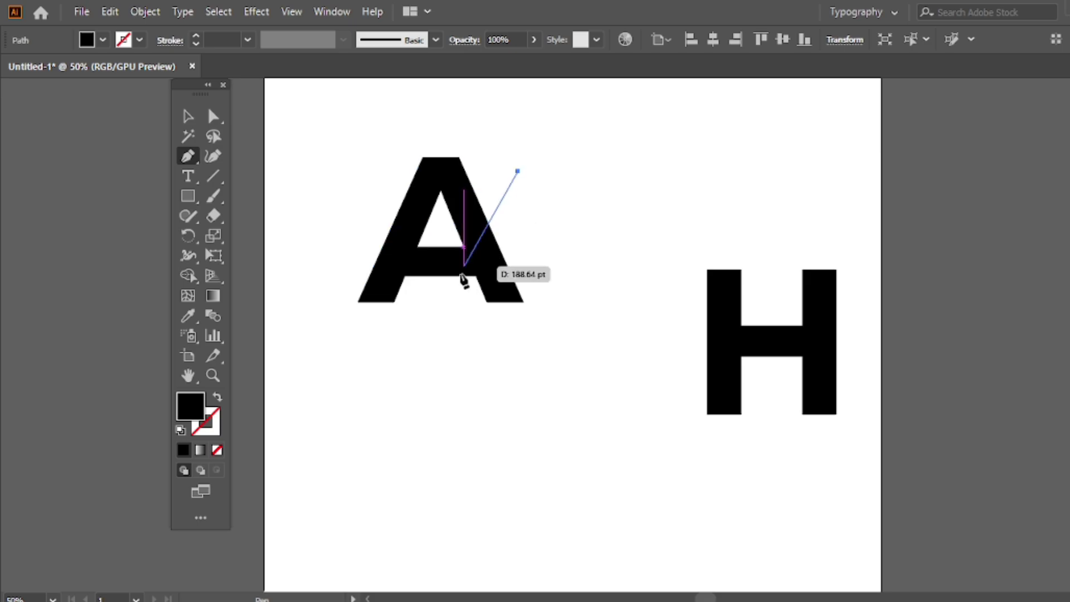
left_click(411, 359)
key("Return")
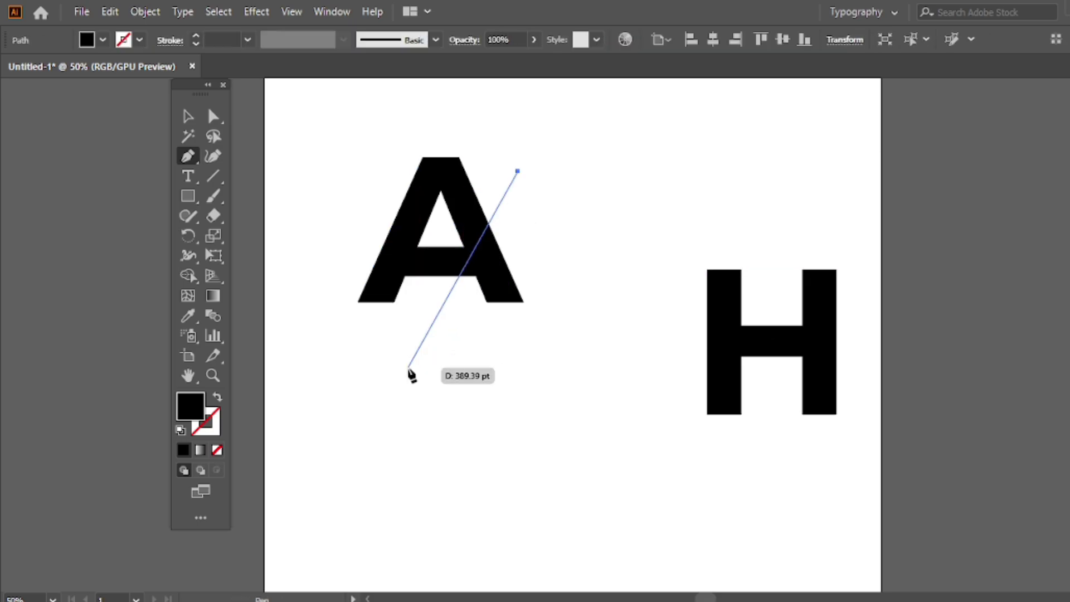
key("v")
left_click(372, 282, "shift")
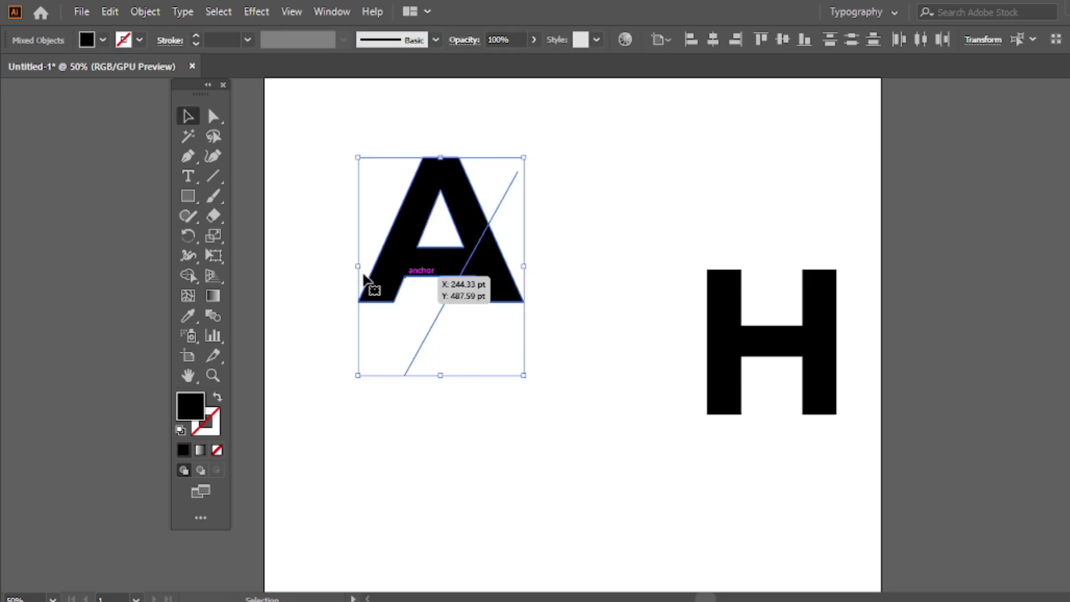
left_click_drag(191, 273, 285, 277)
left_click(287, 275)
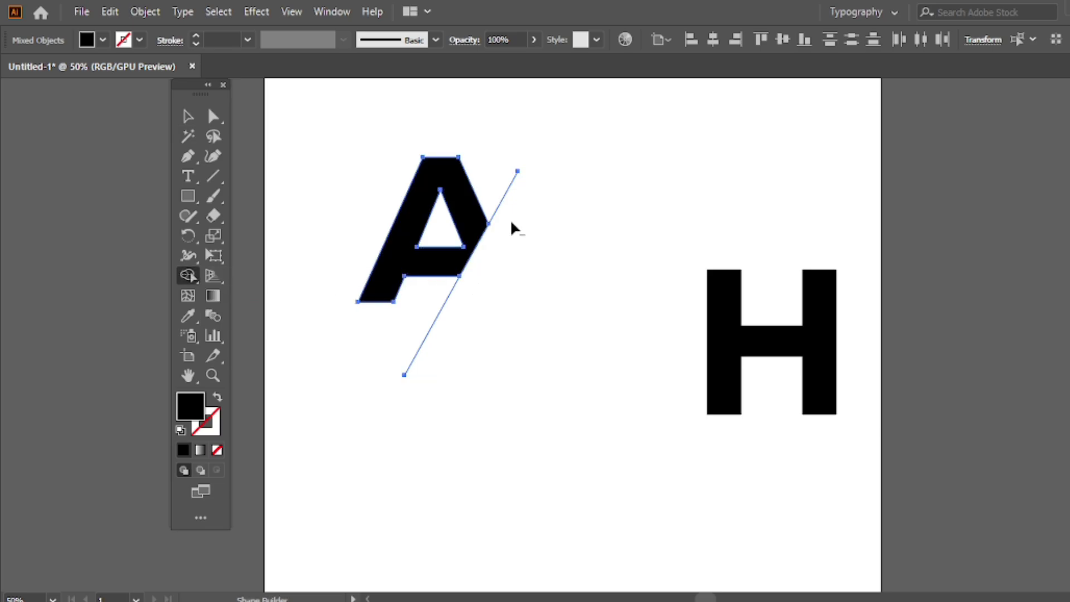
left_click(502, 206, "alt")
left_click(188, 116)
- Draw a pointed spike path from the cut edge and widen its corner point
left_click(504, 158)
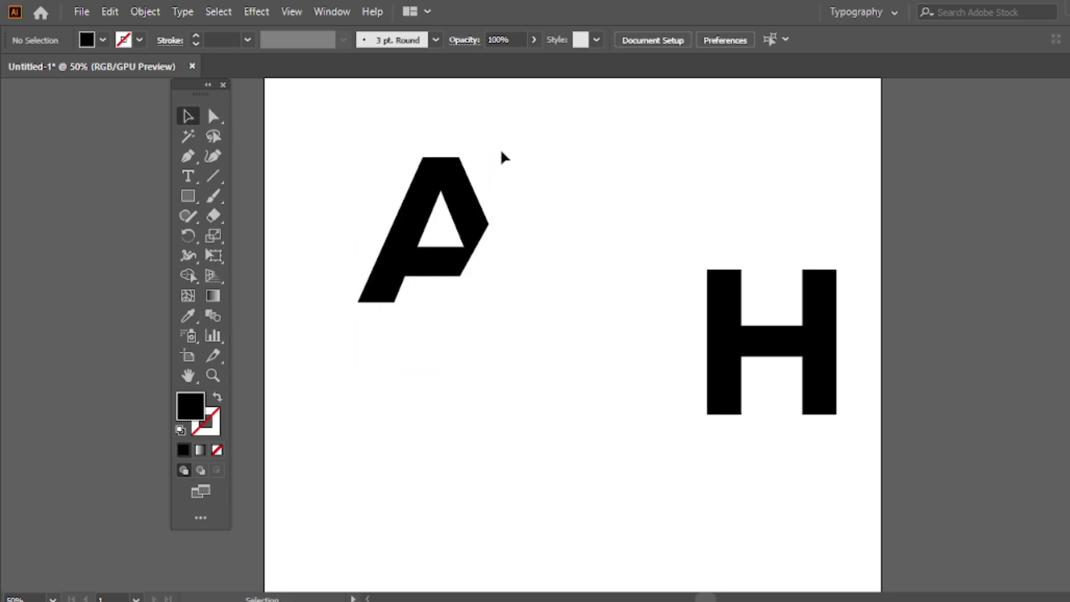
key("p")
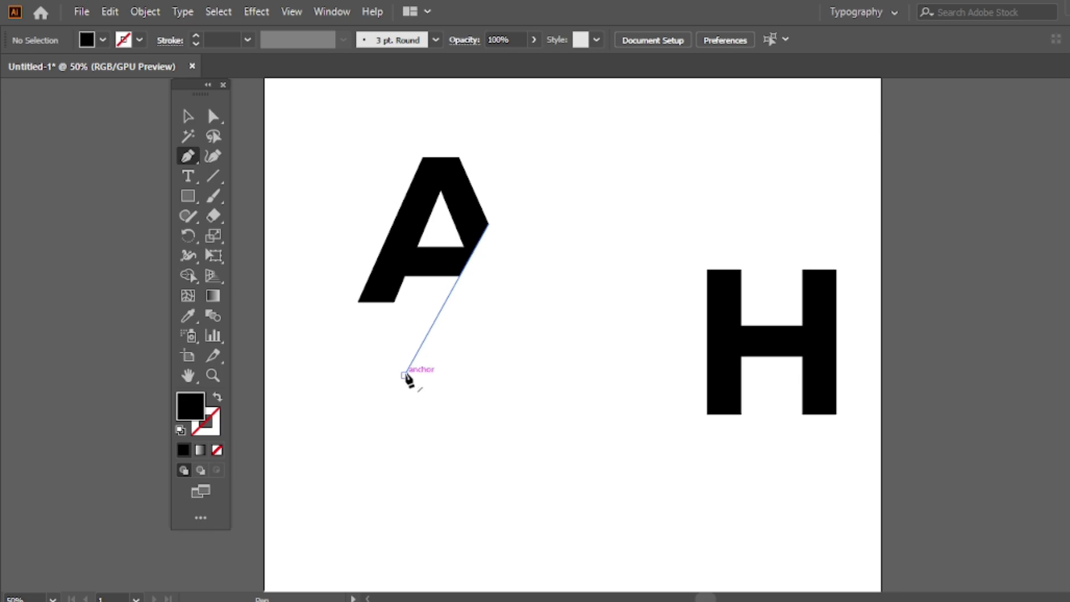
left_click(405, 375)
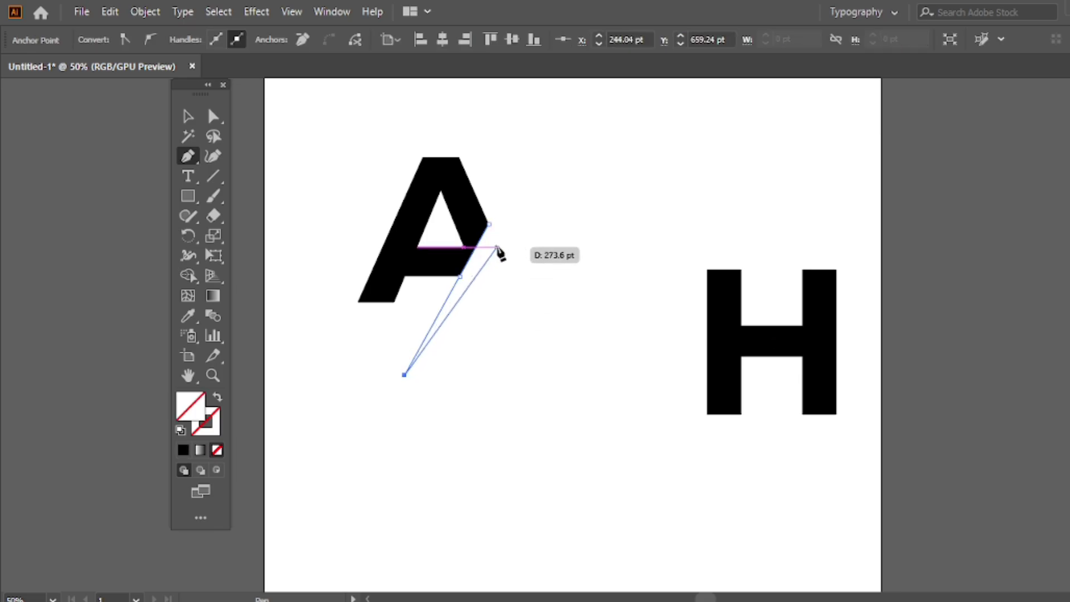
left_click(496, 250)
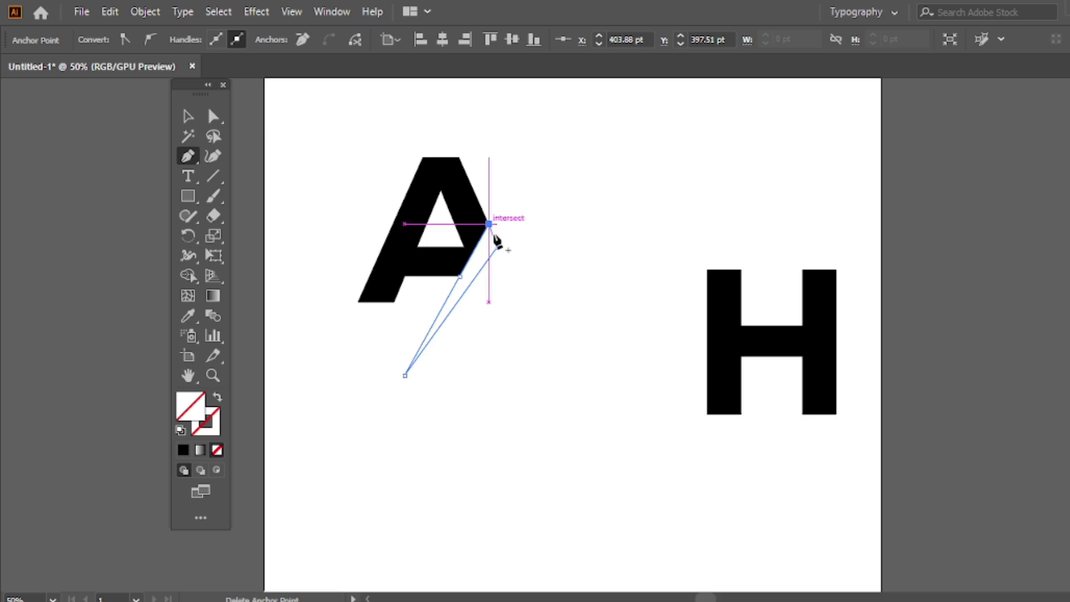
scroll(494, 240, "up", 3)
scroll(507, 248, "up", 1)
key("ctrl")
left_click(507, 236)
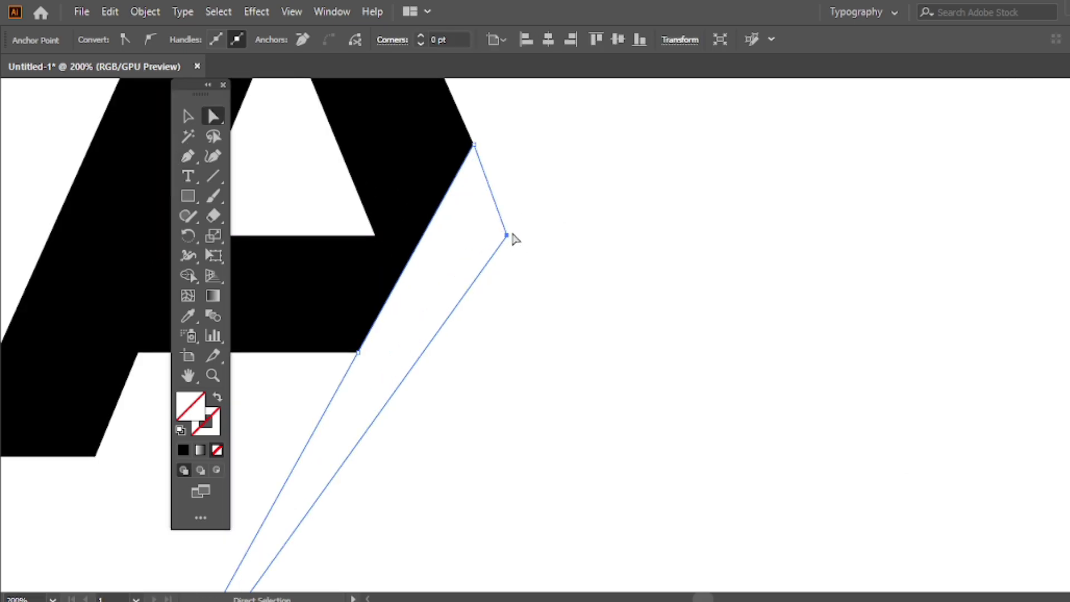
left_click_drag(507, 236, 517, 226)
scroll(476, 303, "down", 1)
scroll(474, 301, "down", 2)
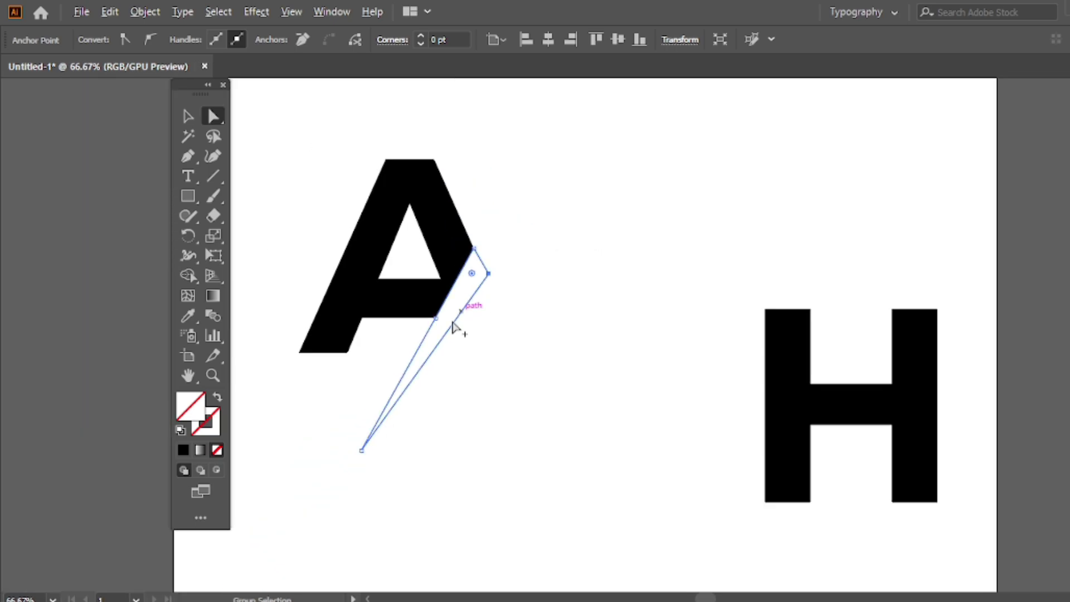
- Merge the spike into the A with Shape Builder and make it solid black
key("v")
left_click(411, 310, "shift")
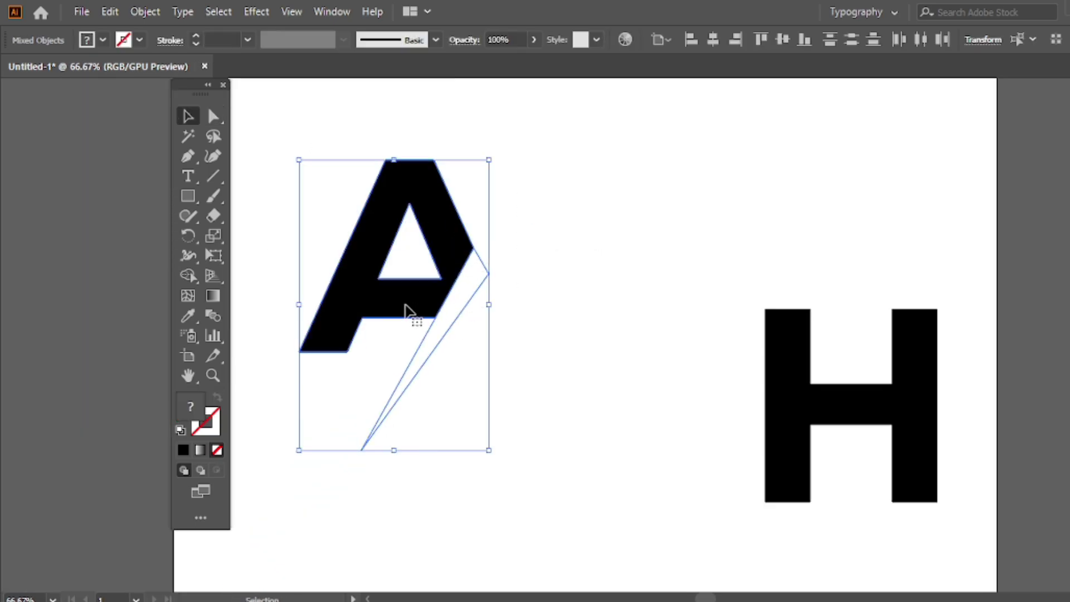
scroll(407, 310, "down", 2)
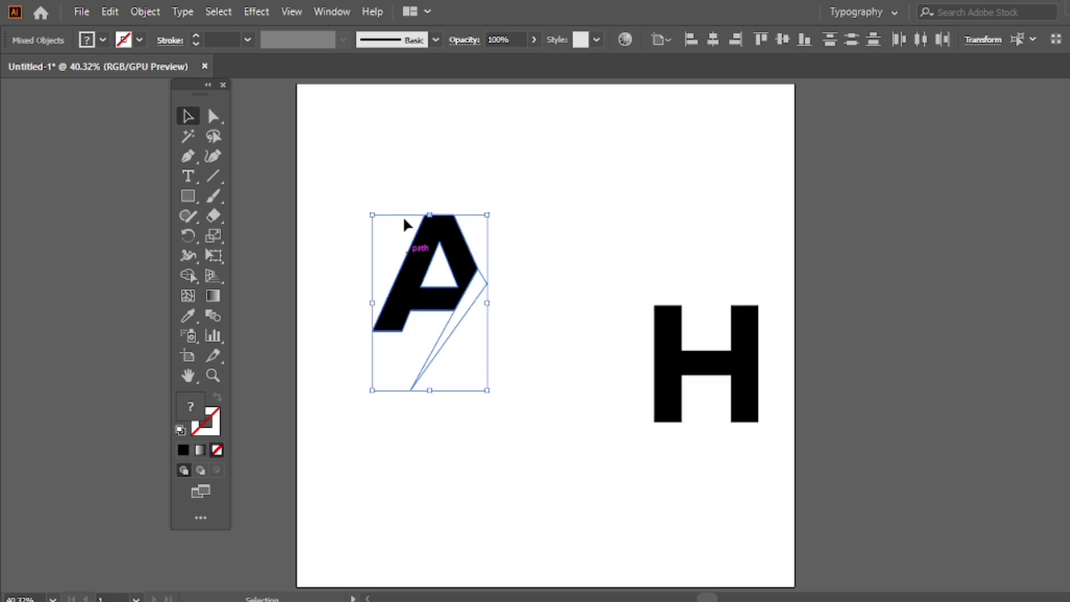
left_click_drag(188, 275, 270, 277)
left_click_drag(415, 268, 484, 279)
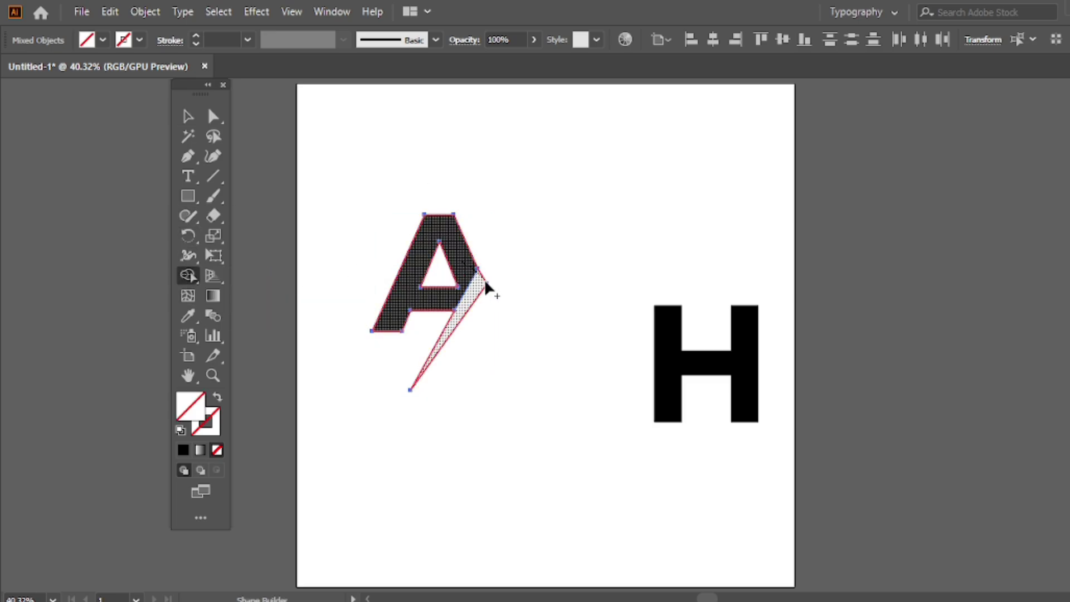
left_click(181, 429)
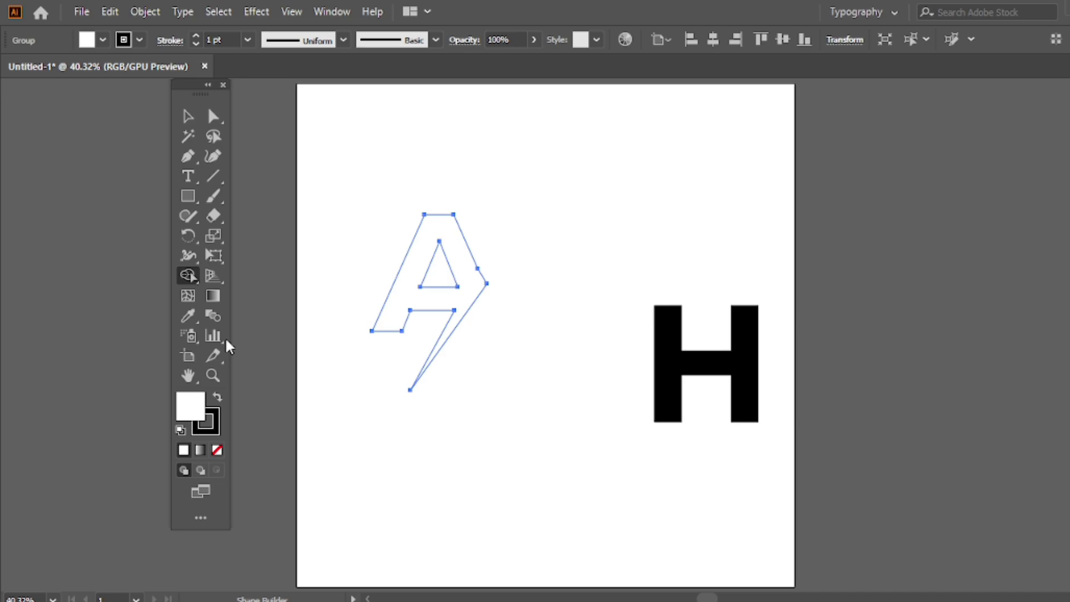
left_click(188, 116)
left_click(180, 431)
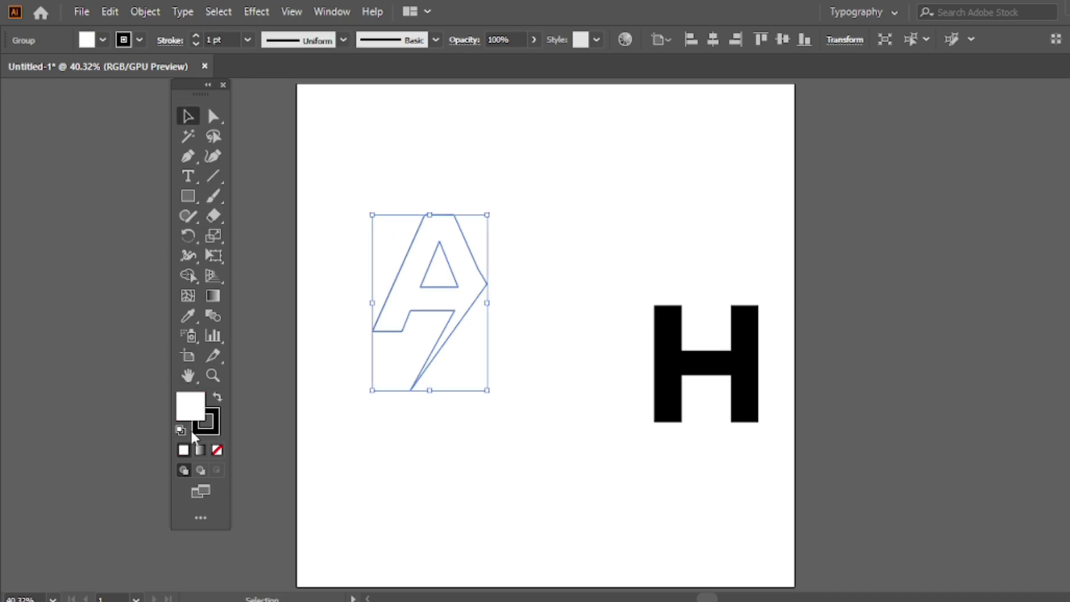
left_click(217, 399)
left_click(466, 220)
- Pull the A's right corner anchor slightly left with Direct Selection
key("a")
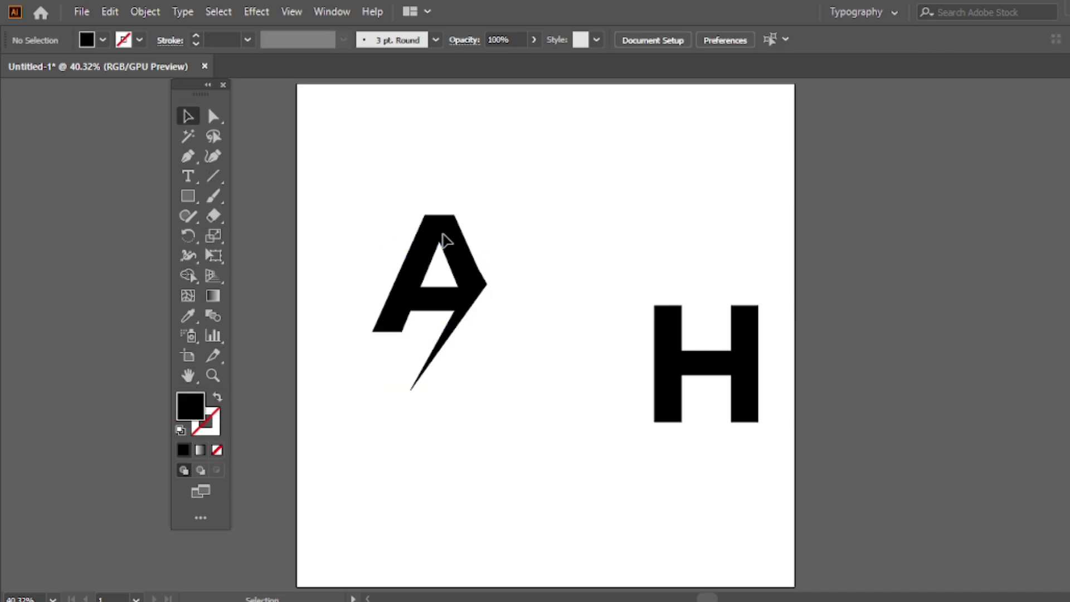
scroll(490, 286, "up", 4)
left_click(517, 300)
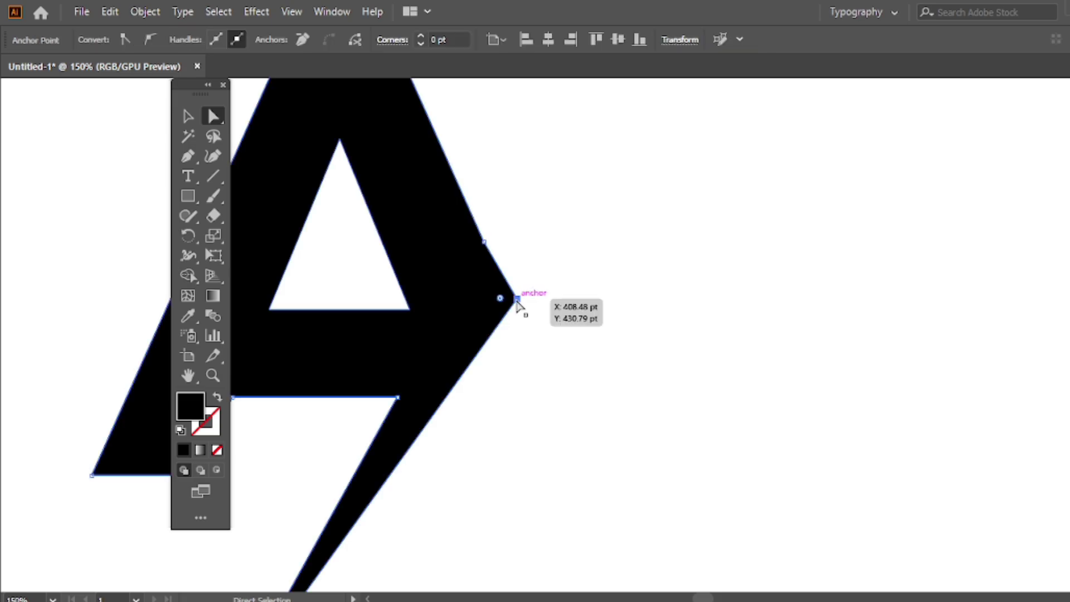
left_click_drag(517, 299, 509, 300)
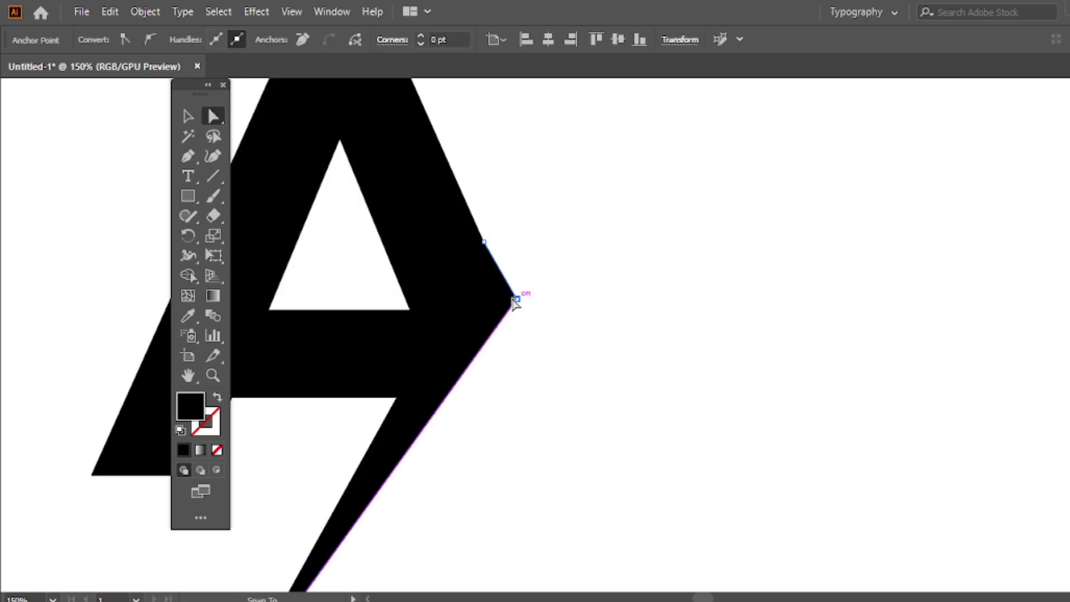
left_click(539, 277)
scroll(491, 334, "down", 3)
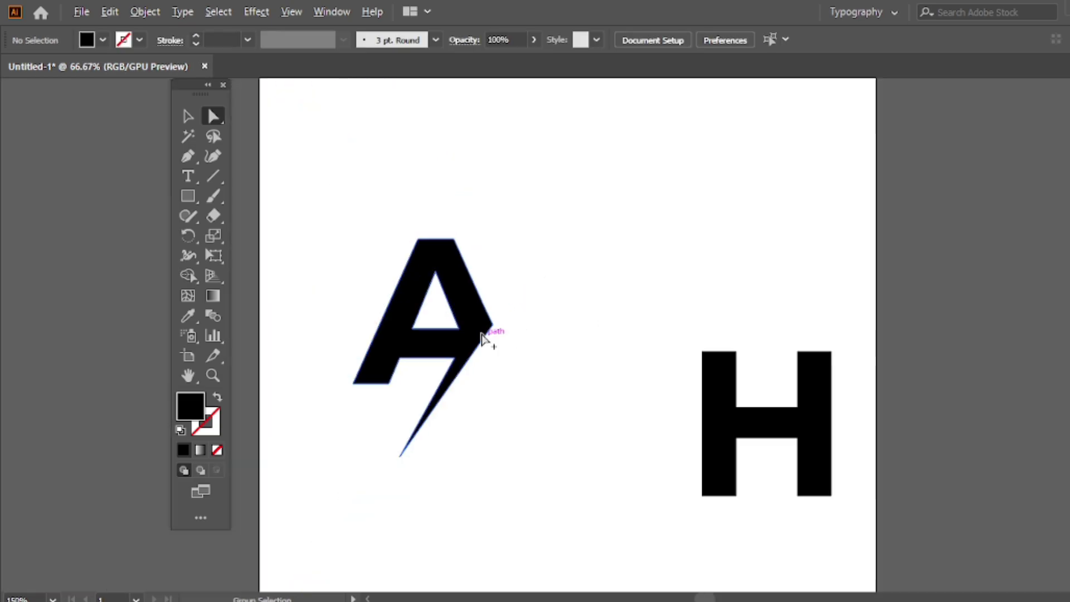
scroll(501, 345, "down", 2)
key("v")
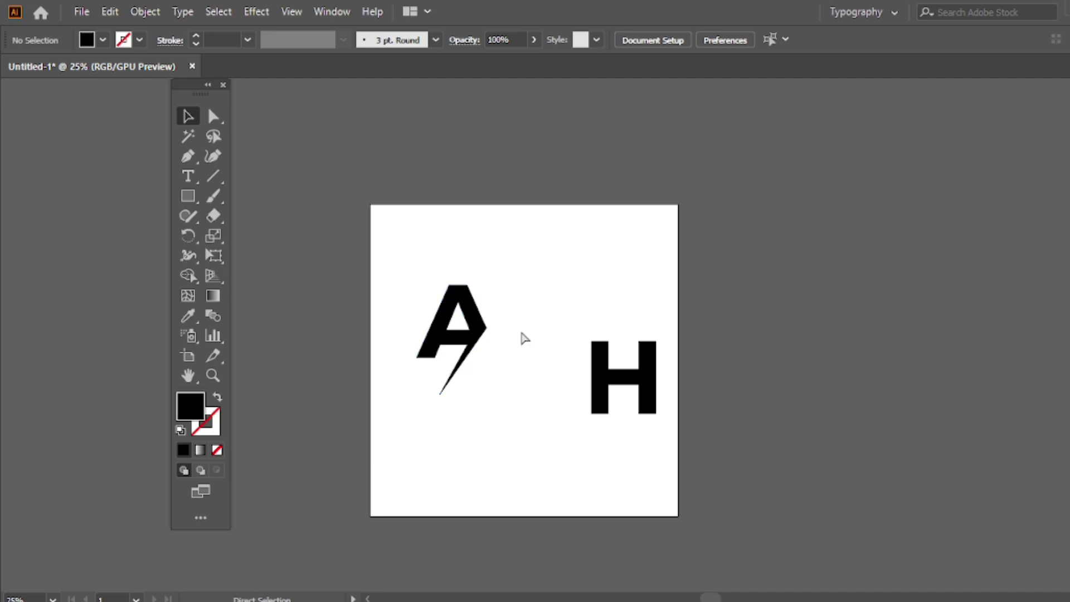
scroll(522, 334, "up", 2)
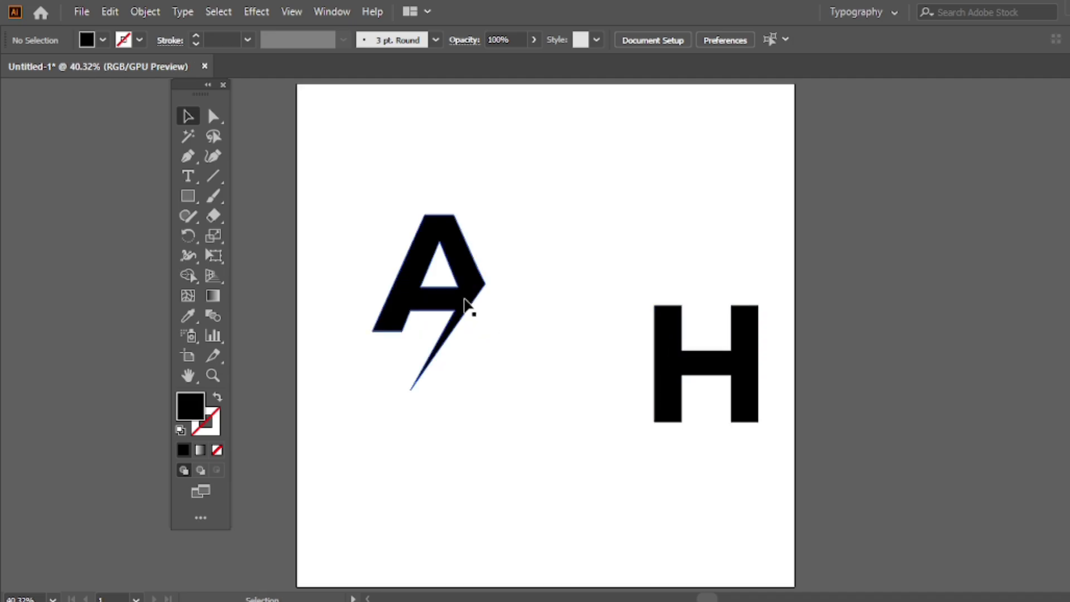
- Drag the A up-left and move the H up beside it
left_click_drag(465, 301, 426, 217)
left_click(490, 249)
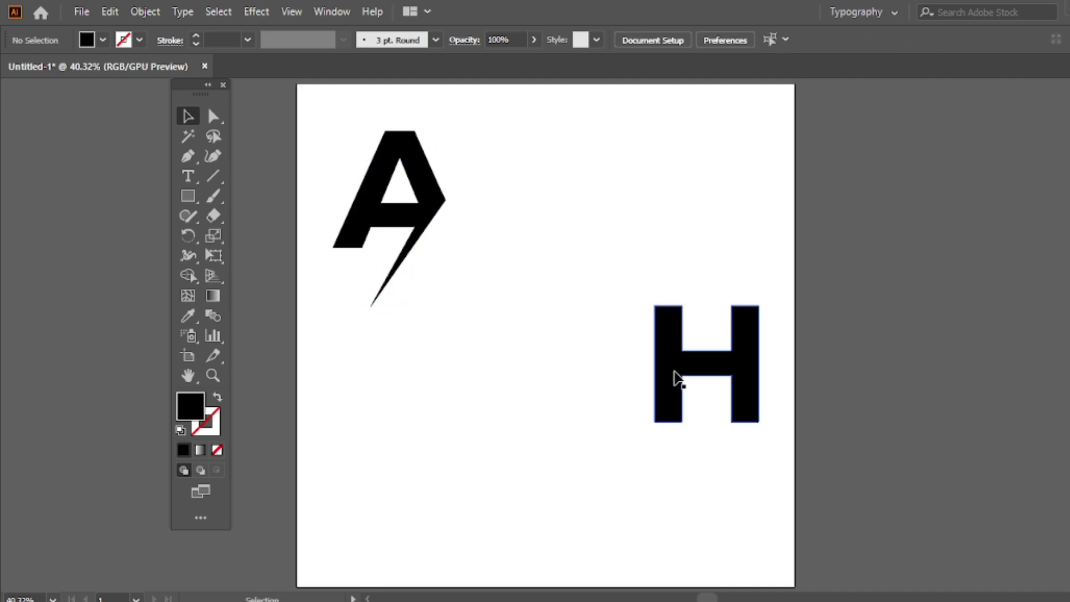
left_click_drag(673, 374, 532, 304)
left_click(539, 205)
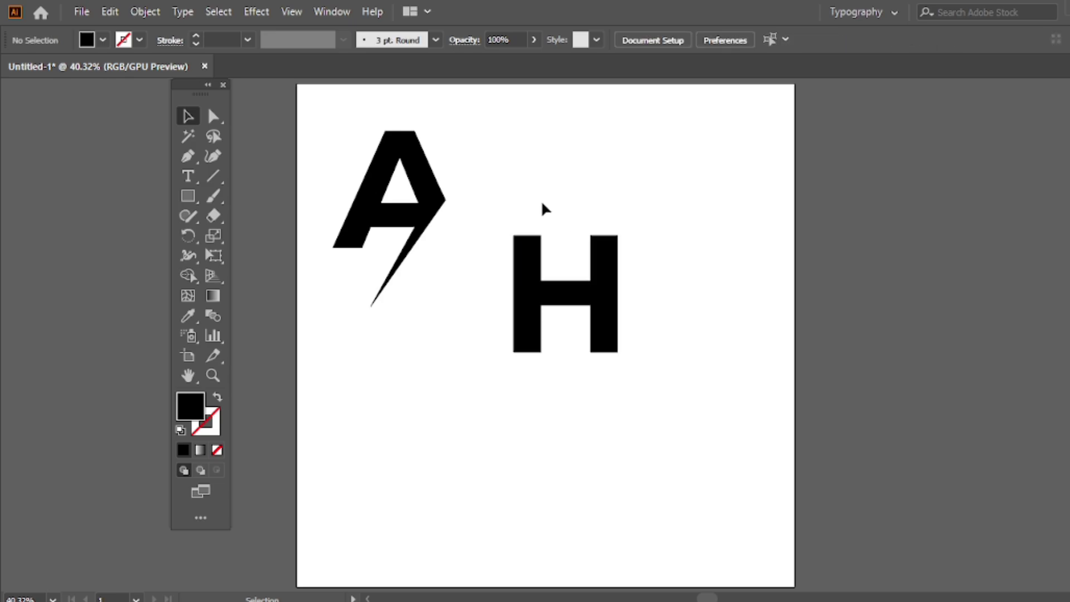
key("p")
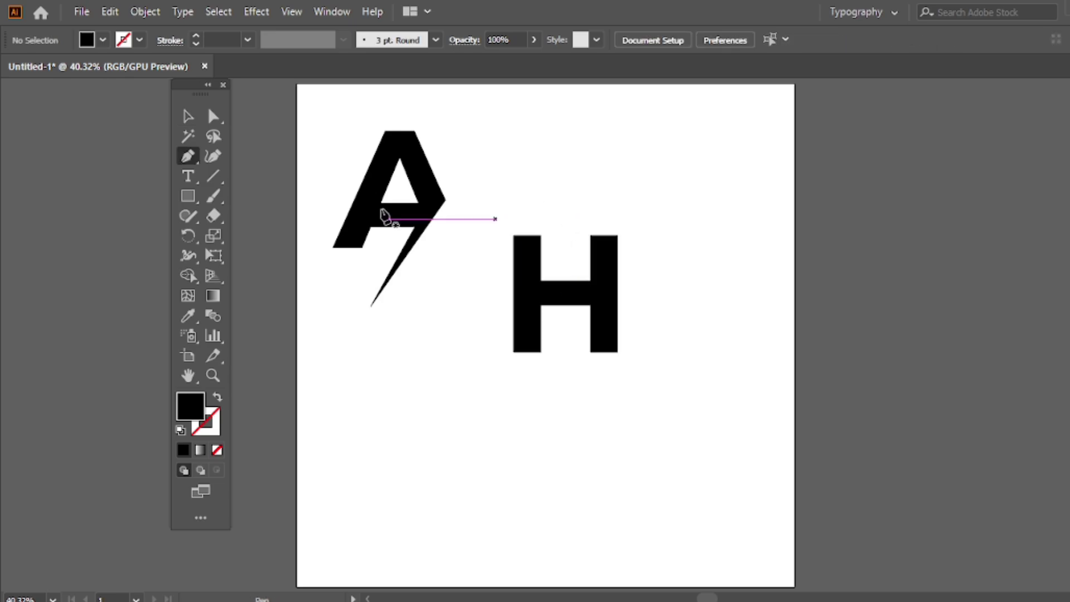
left_click_drag(188, 156, 238, 153)
- Cut away the H's upper-left corner along a diagonal line using Shape Builder
left_click(589, 180)
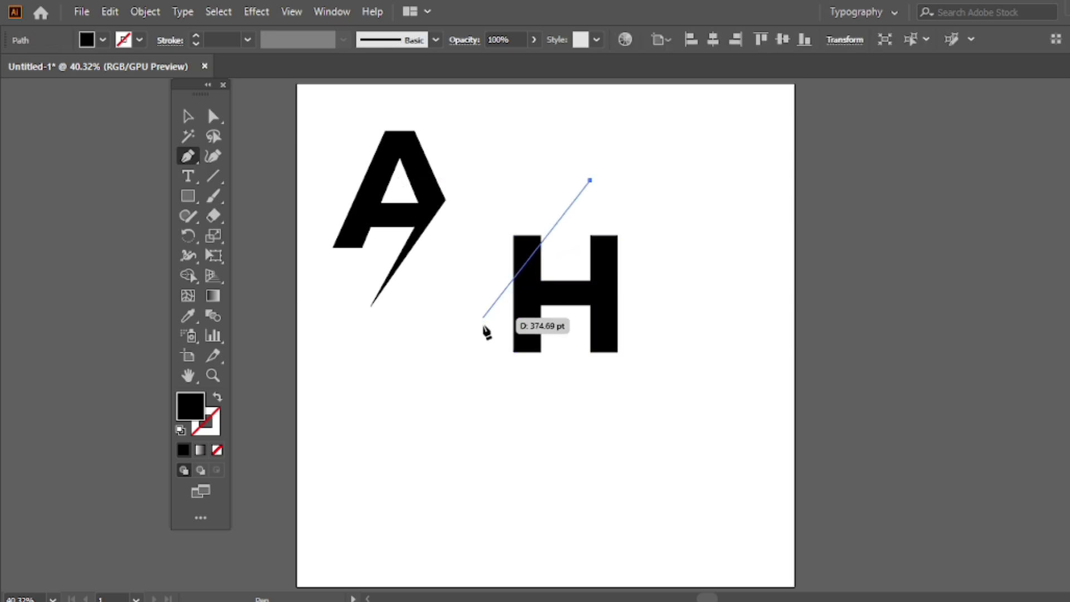
left_click(494, 366)
key("v")
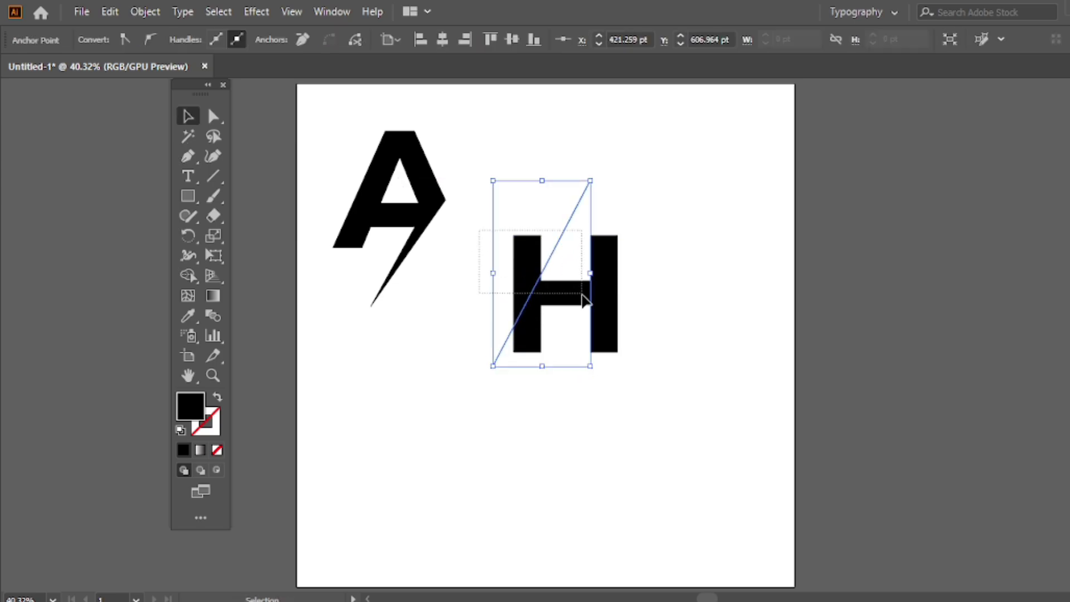
left_click_drag(185, 276, 273, 277)
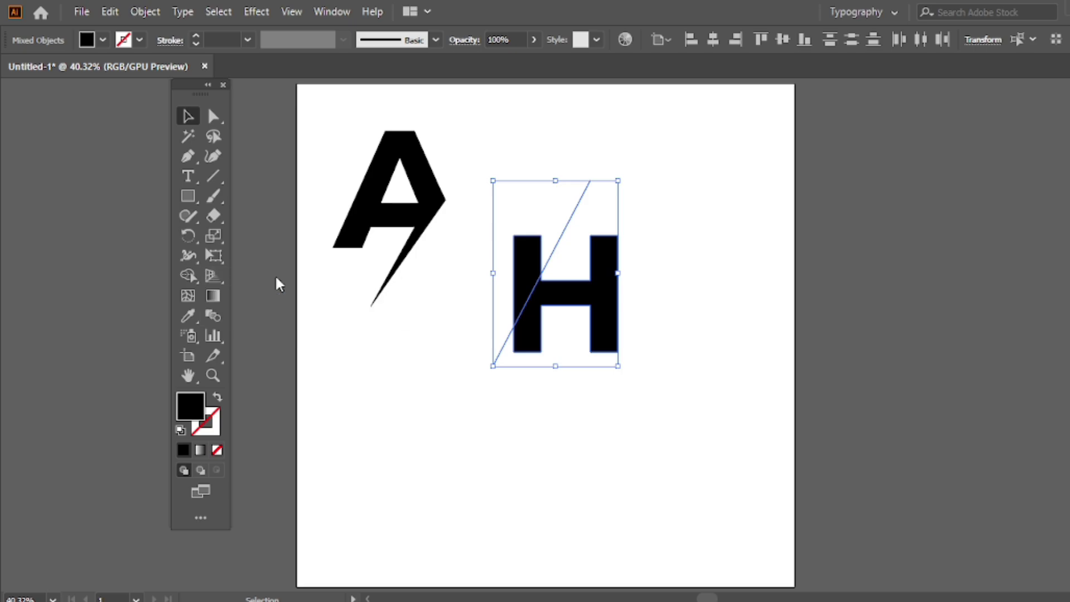
left_click(532, 273, "alt")
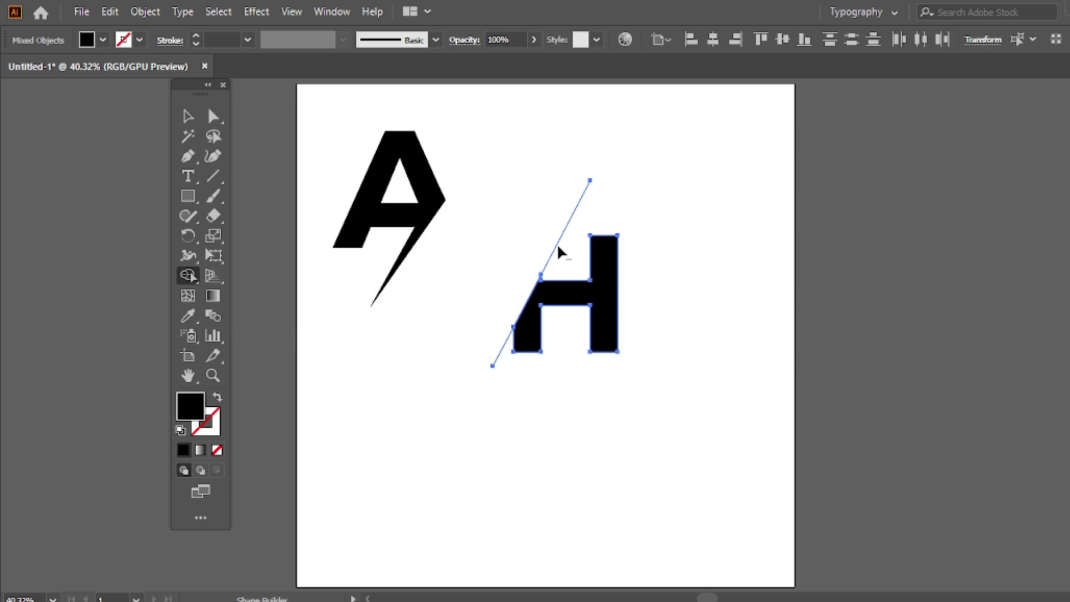
left_click(498, 350, "alt")
left_click(187, 116)
- Draw a slanted sliver path on the H's left stem and merge it into the H
key("p")
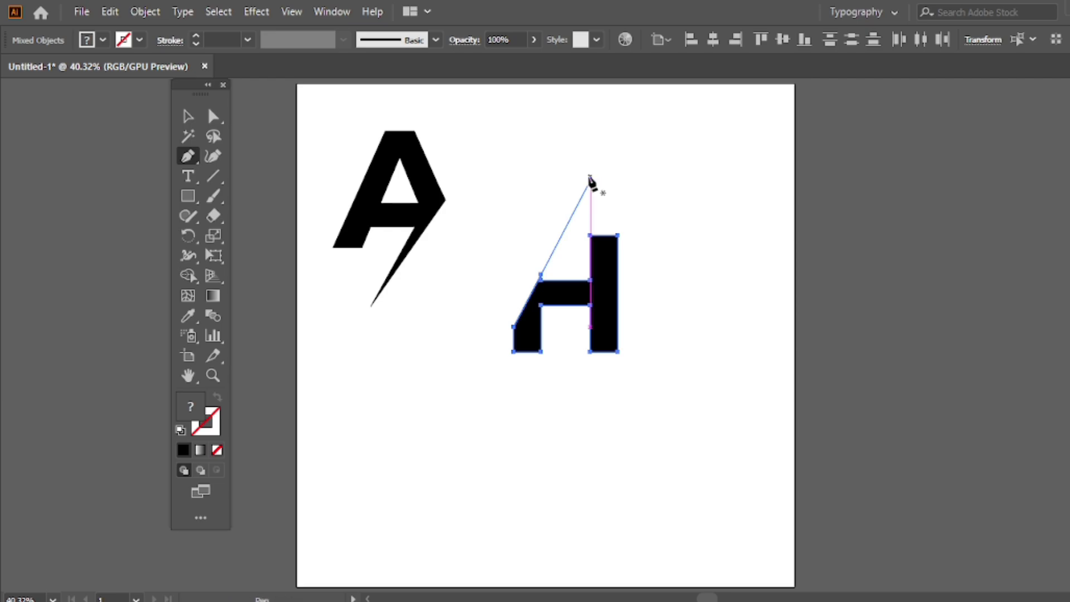
left_click(590, 177)
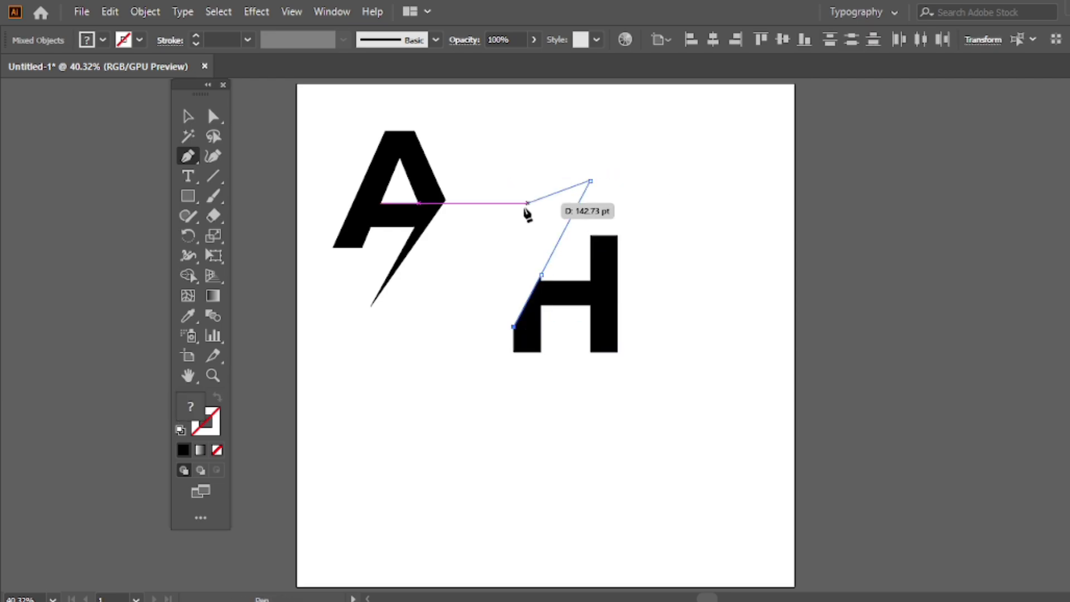
left_click(523, 298)
left_click(513, 293)
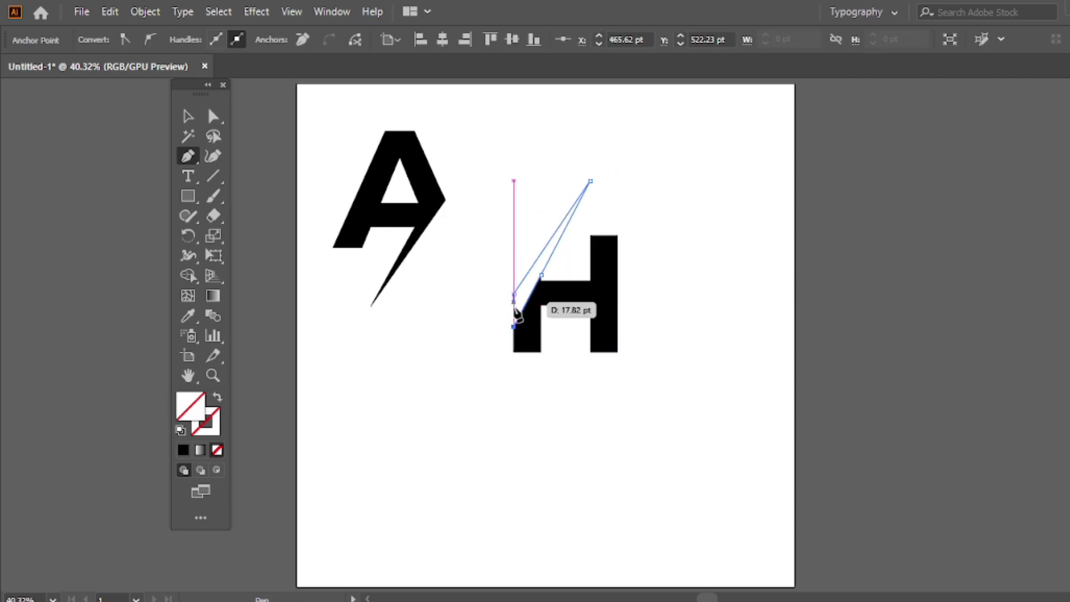
left_click(514, 327)
key("v")
left_click(524, 329, "shift")
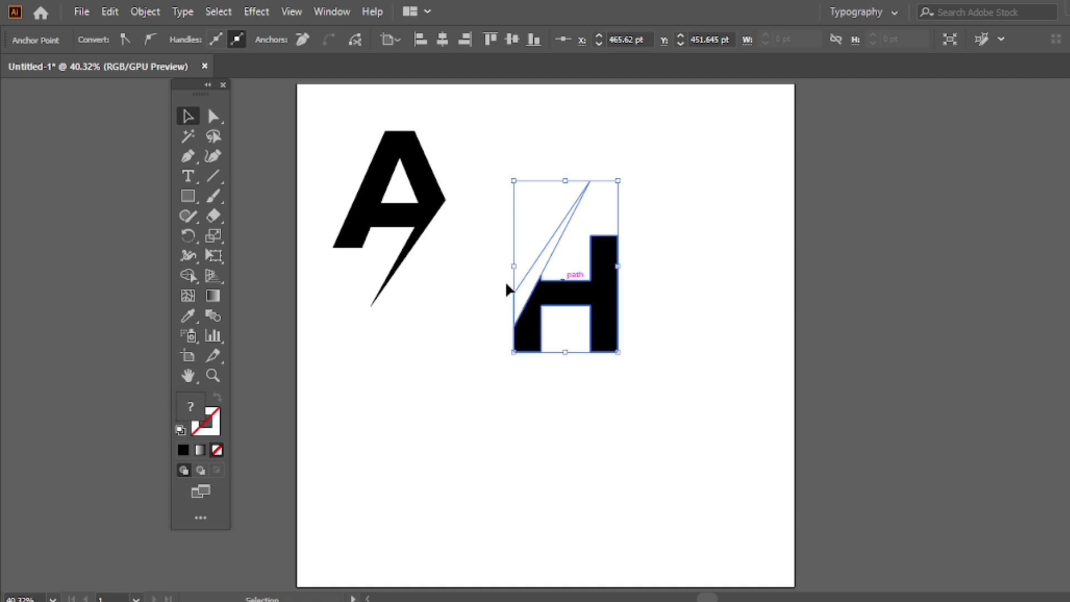
left_click(179, 275)
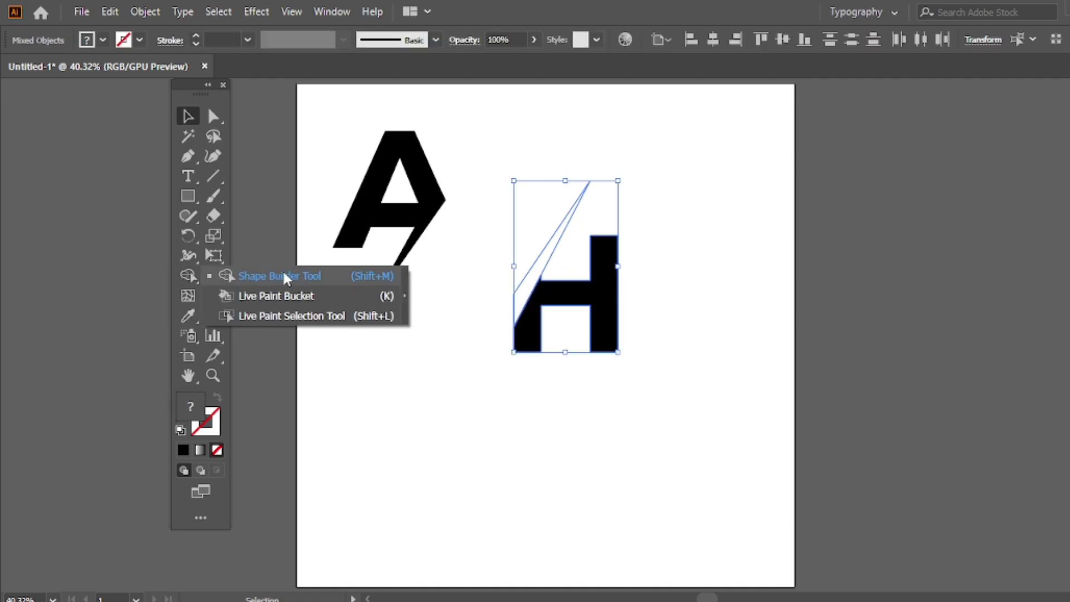
left_click(284, 276)
left_click_drag(514, 298, 530, 322)
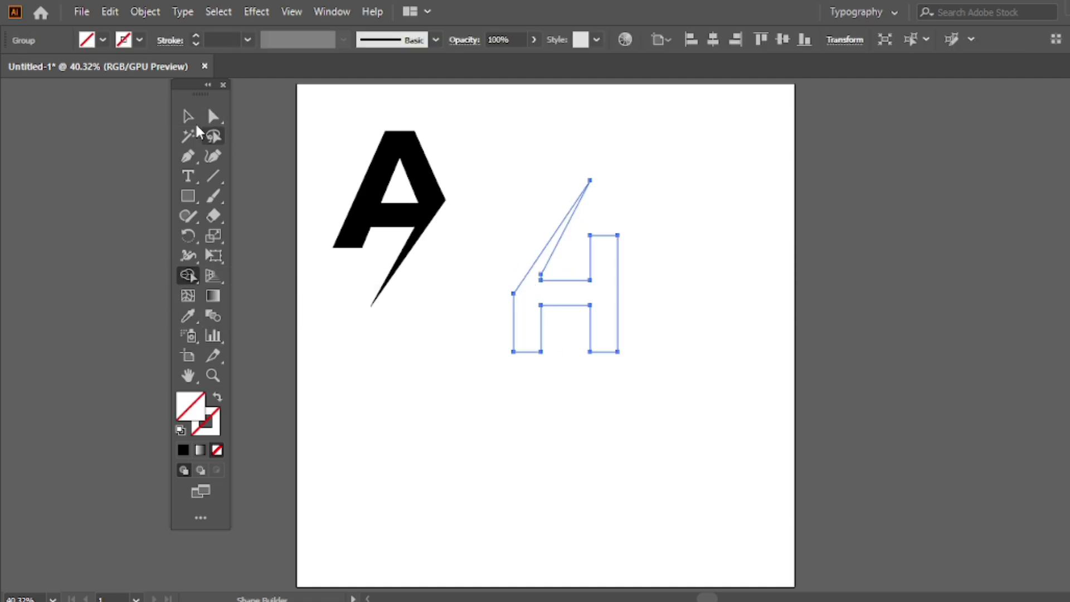
- Reset colours and swap fill and stroke so the H is solid black
left_click(188, 116)
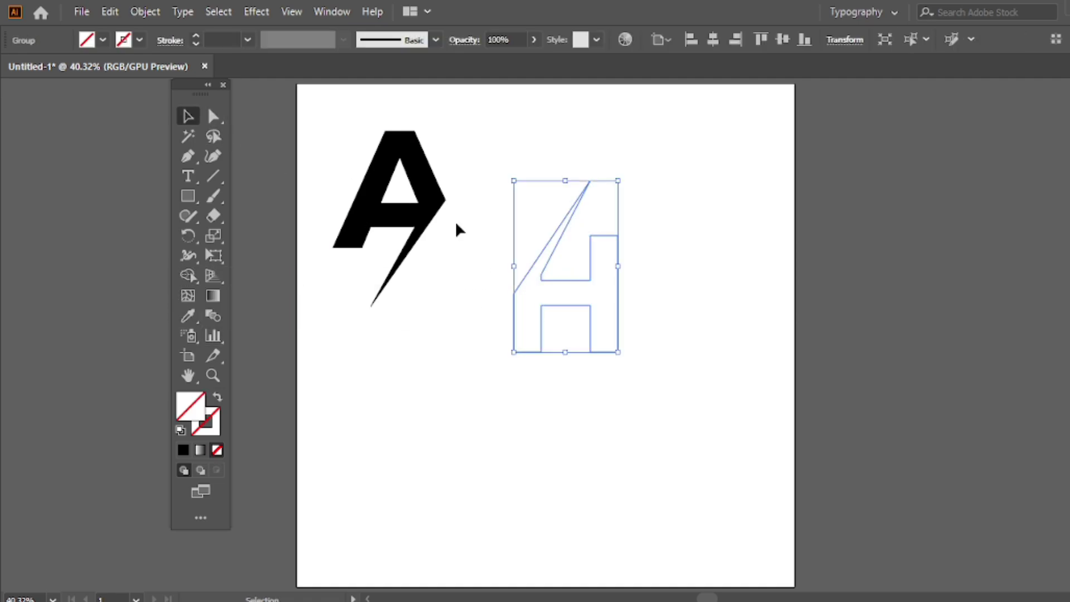
left_click(182, 430)
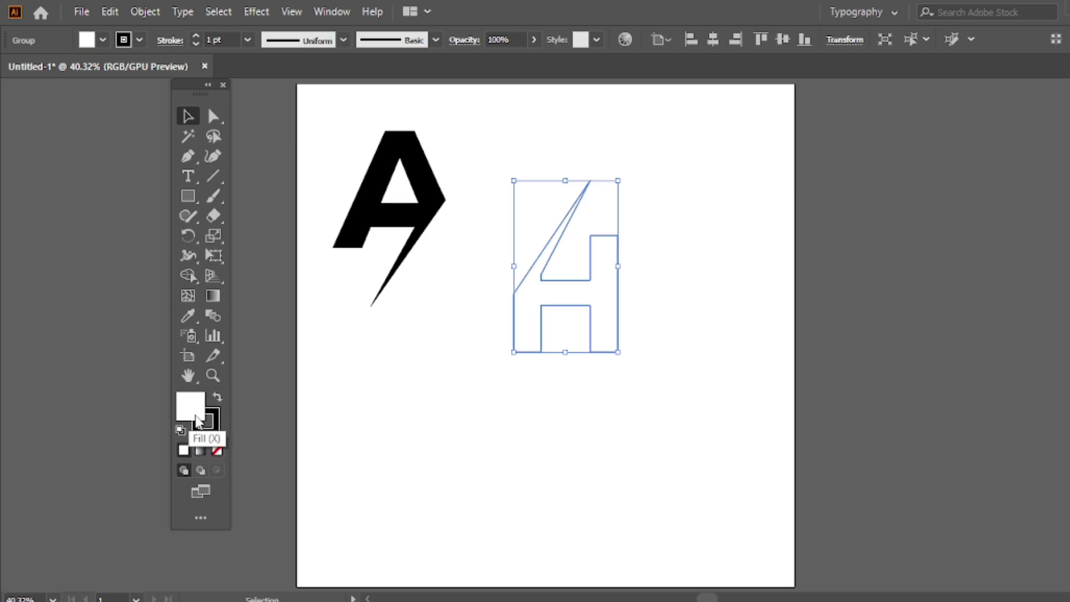
left_click(218, 453)
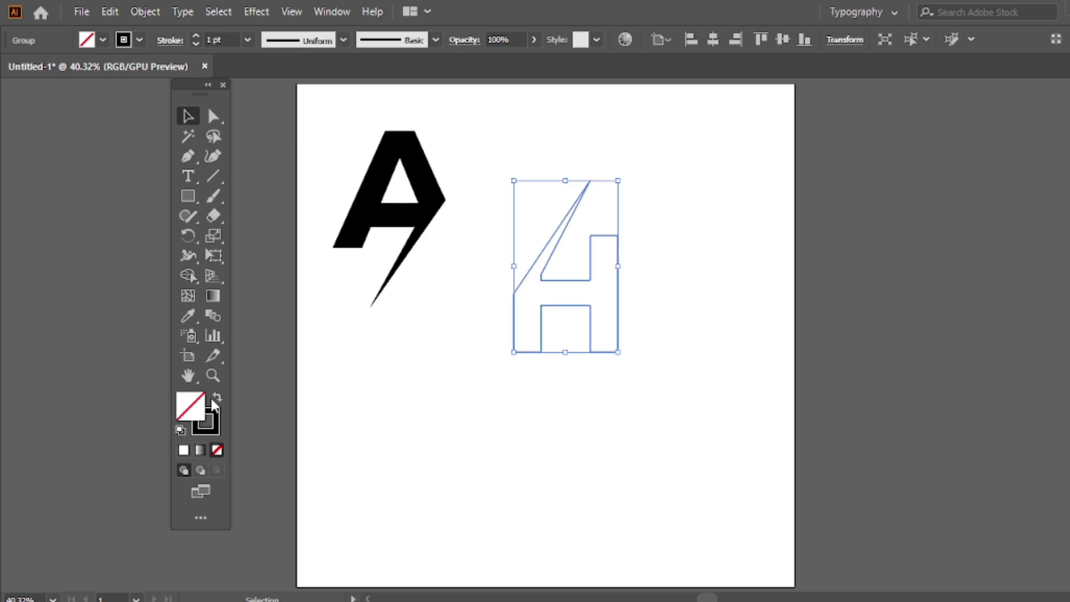
left_click(217, 397)
- Move the H next to the A and shift the AH letters toward the page centre
left_click(493, 316)
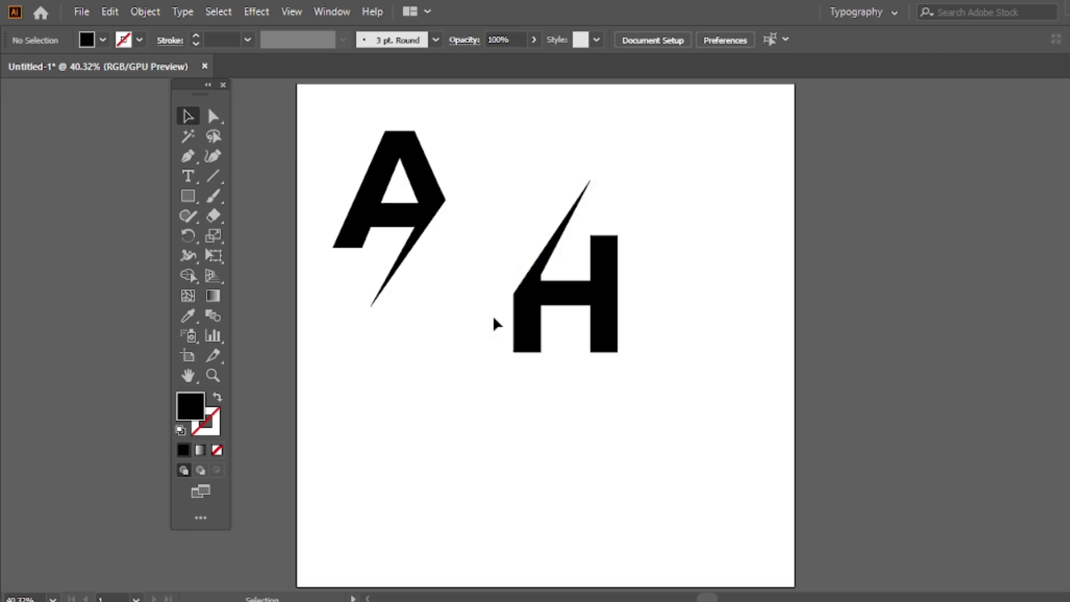
left_click_drag(531, 306, 397, 321)
left_click(503, 195)
left_click_drag(490, 156, 363, 287)
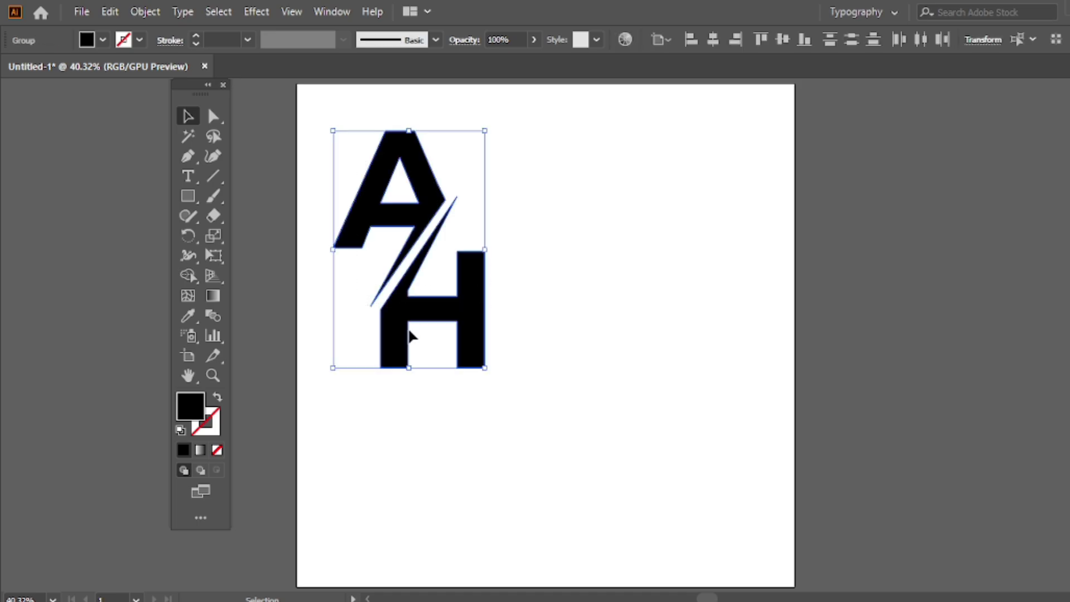
mouse_move(410, 334)
left_mouse_down()
mouse_move(532, 402)
mouse_move(508, 399)
mouse_move(522, 407)
mouse_move(523, 383)
mouse_move(537, 382)
mouse_move(524, 389)
left_mouse_up()
left_click(519, 356)
left_click(580, 249)
- Try adjusting the H's slash tip, undo it, and nudge the H slightly down
left_click(643, 204)
key("a")
left_click(583, 245)
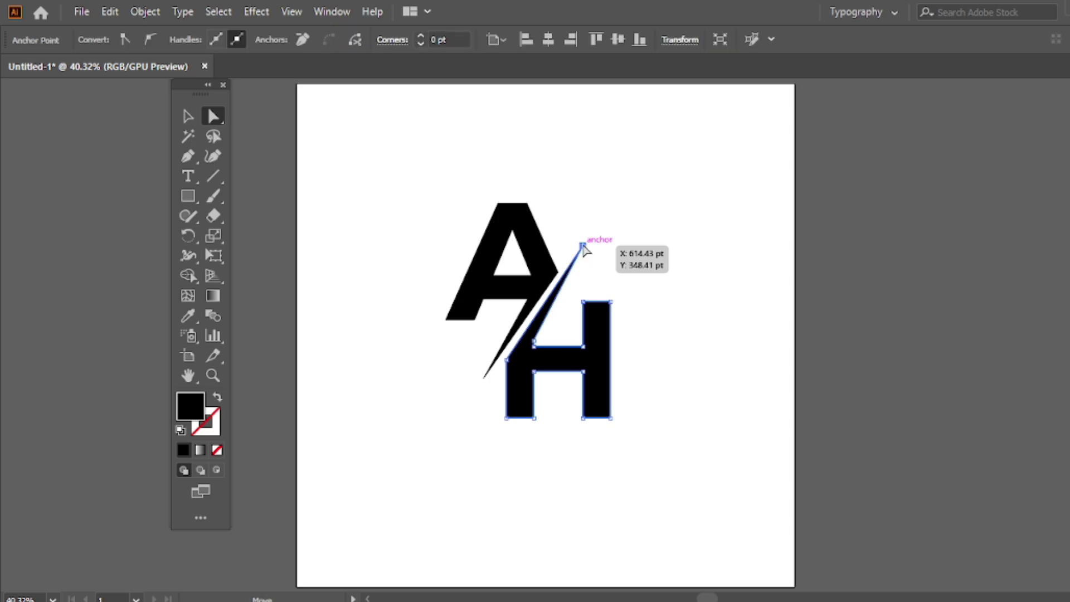
left_click_drag(582, 246, 585, 252)
left_click(623, 239)
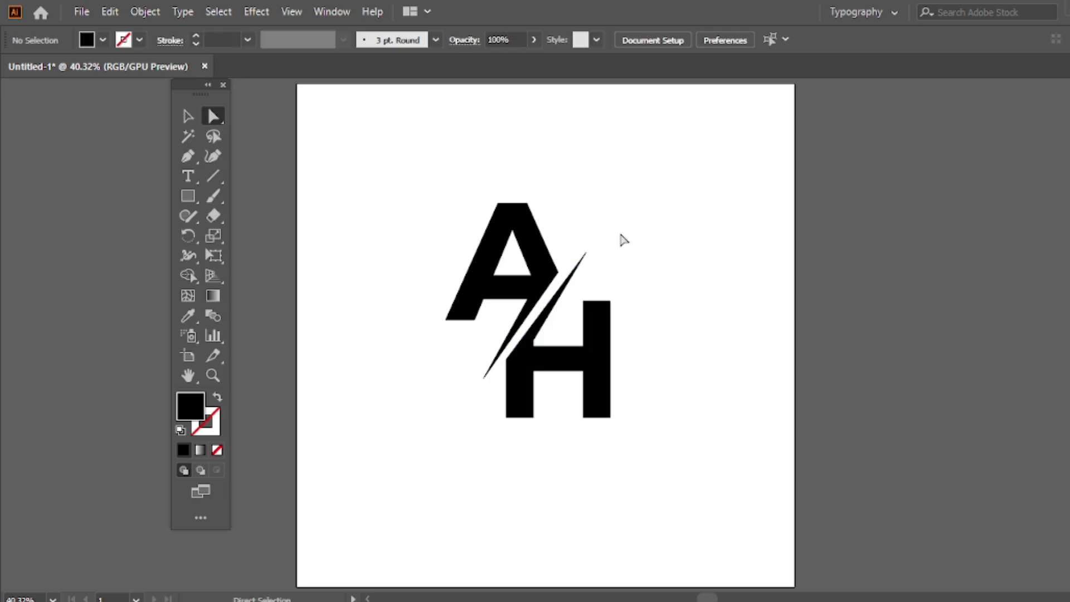
key("ctrl+z")
key("v")
left_click_drag(593, 350, 594, 359)
left_click(608, 227)
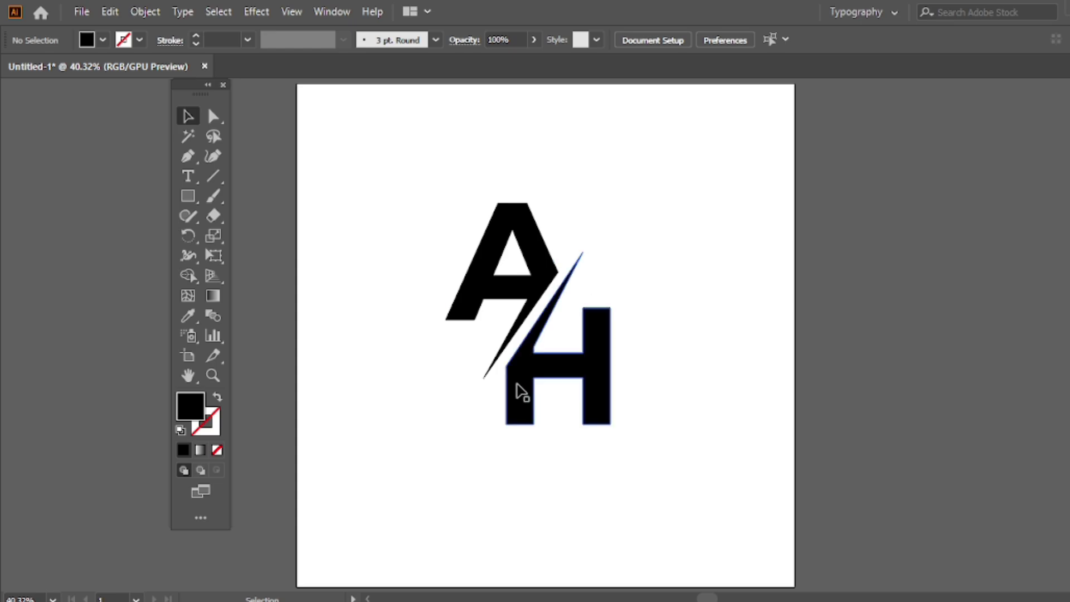
- Fine-tune the H's position against the A and select all the AH artwork
scroll(523, 384, "up", 4)
left_click_drag(528, 390, 517, 384)
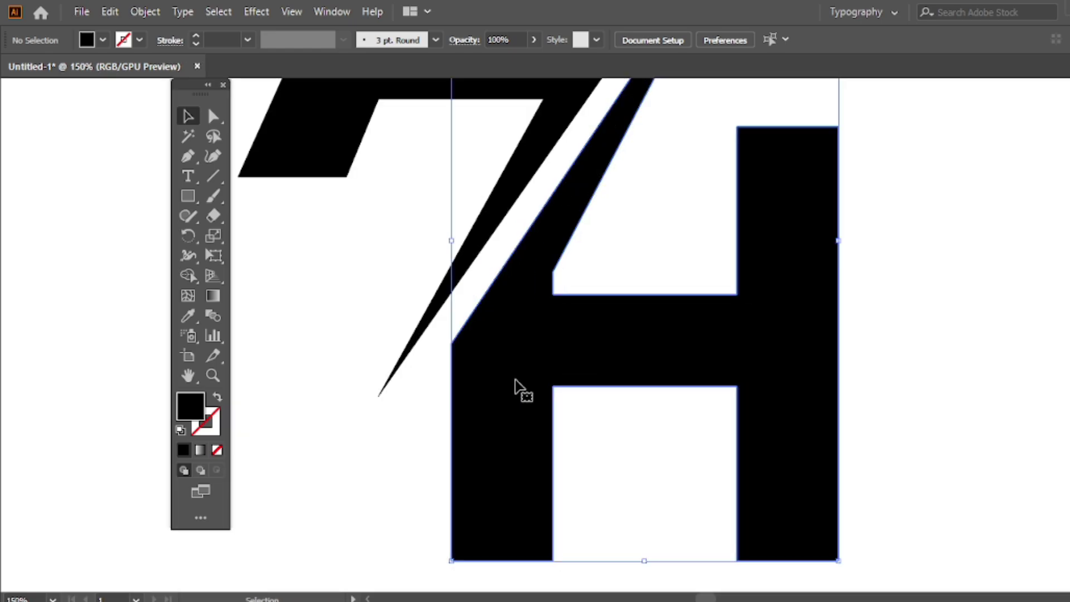
scroll(518, 385, "down", 5)
left_click(583, 249)
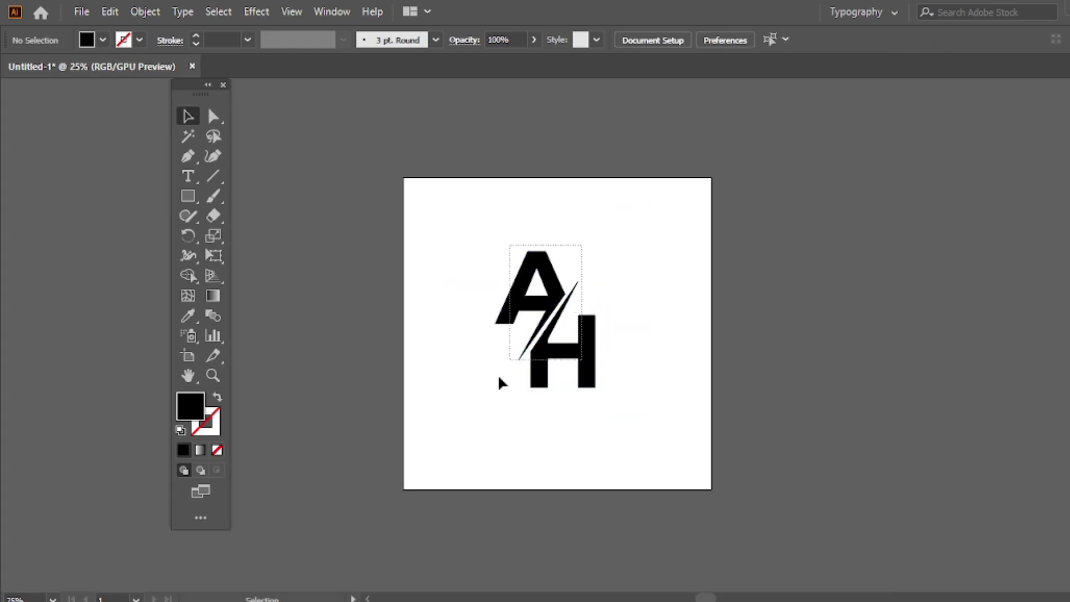
key("ctrl+a")
scroll(499, 390, "up", 2)
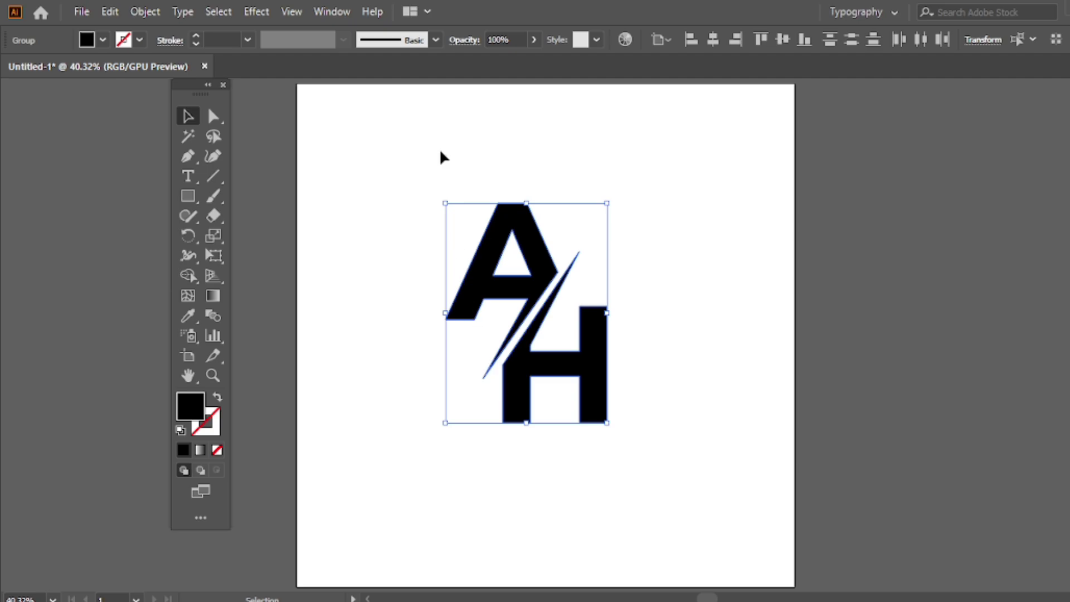
- Group the A and H, centre the group on the artboard, and scale it down slightly
right_click(439, 117)
left_click(474, 243)
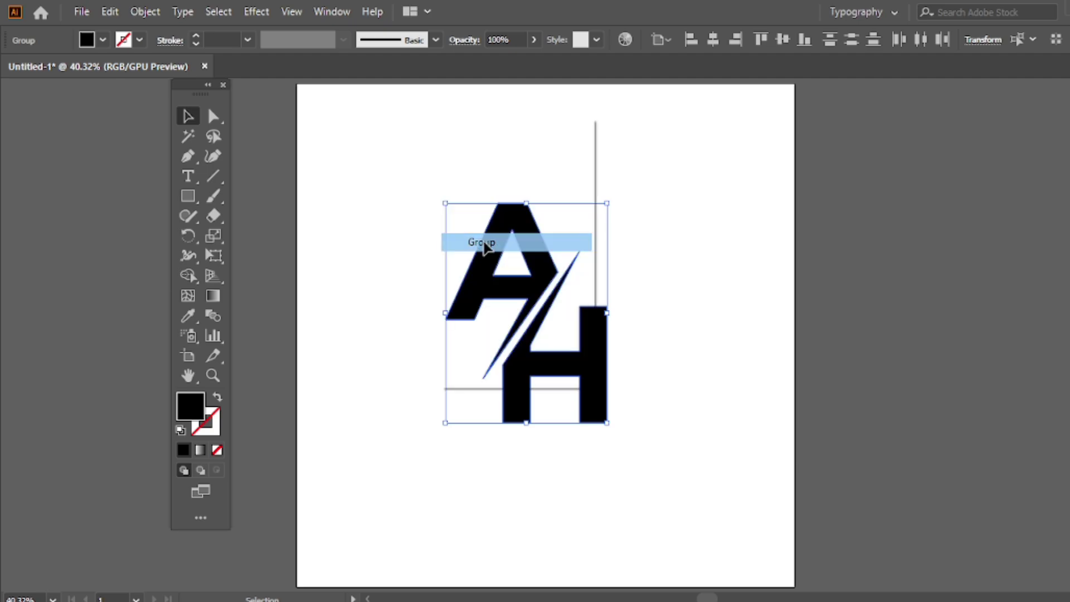
left_click(661, 39)
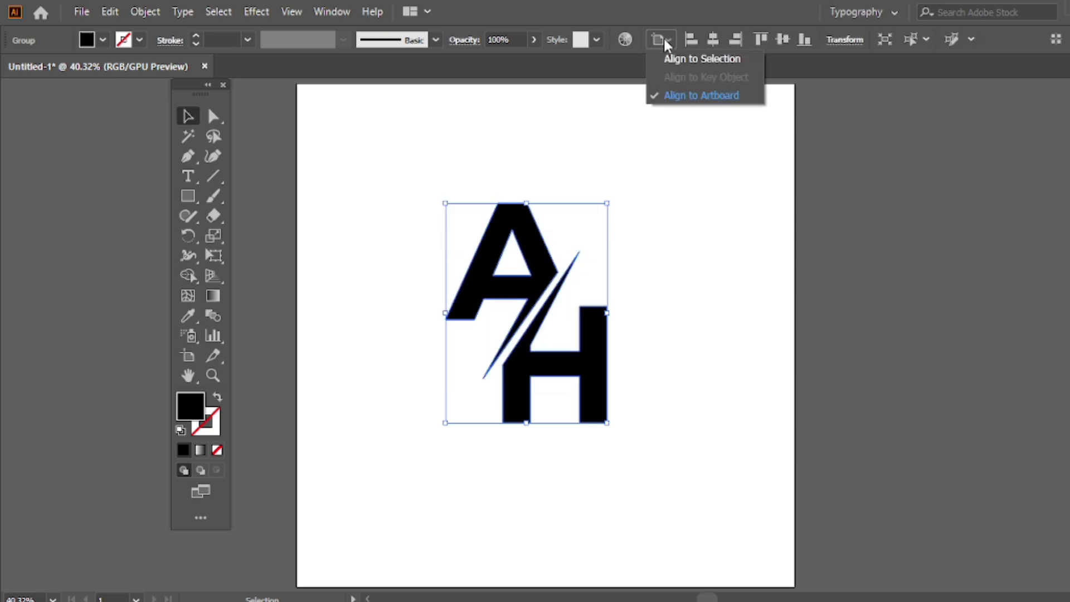
left_click(700, 97)
left_click(713, 39)
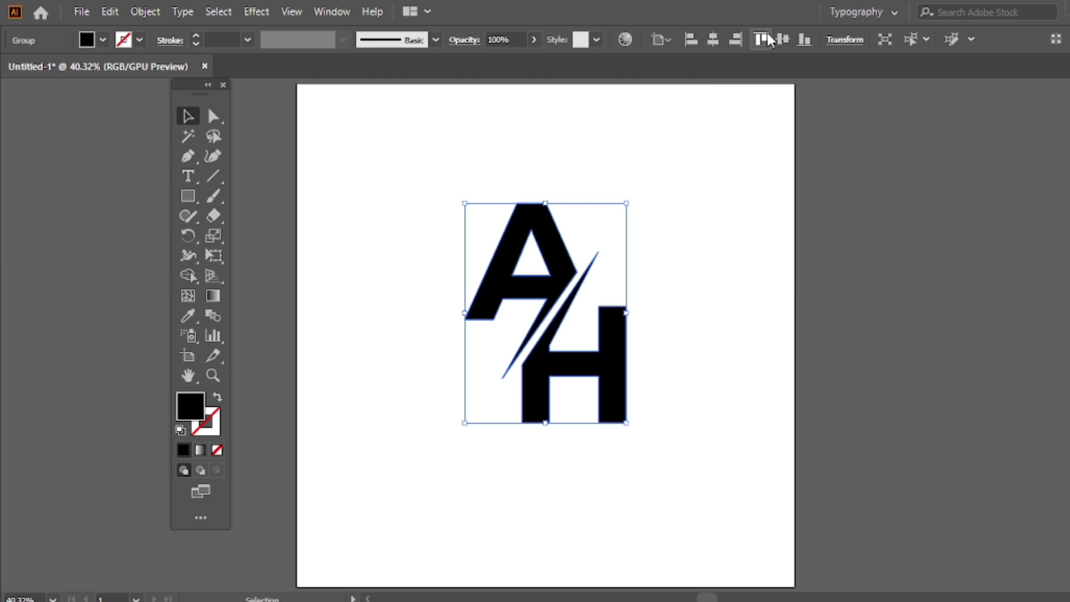
left_click(783, 39)
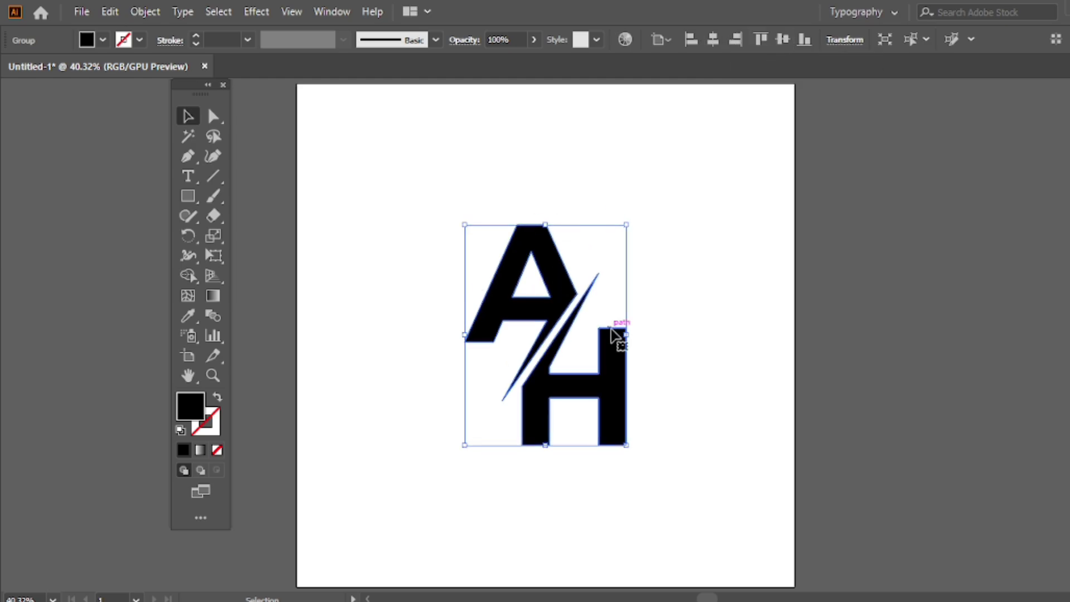
left_click_drag(626, 335, 611, 335)
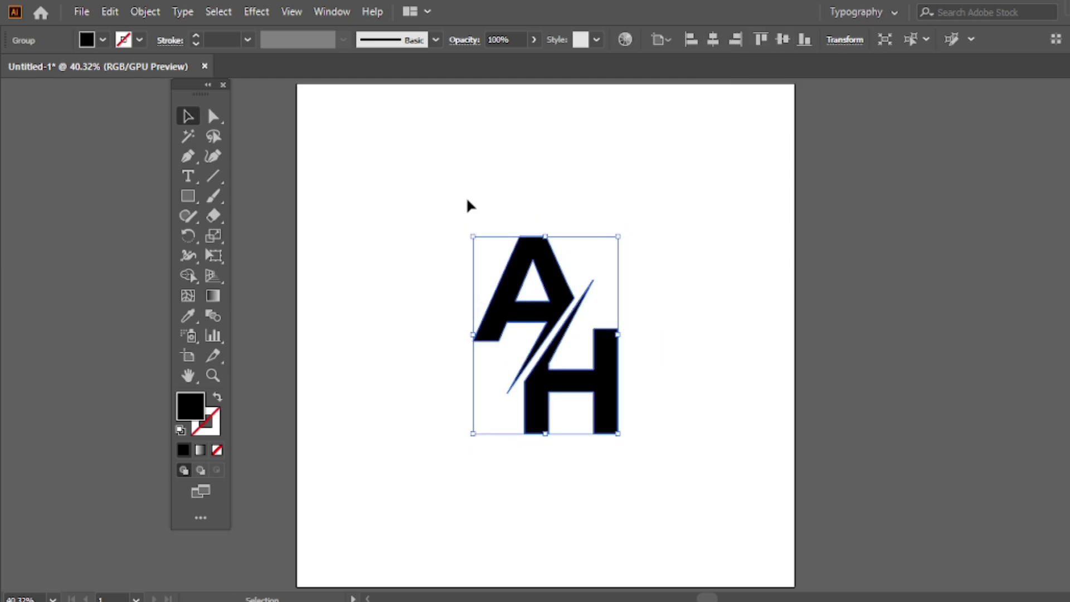
left_click(352, 180)
- Draw a circle with the Ellipse Tool, centred on the AH monogram
left_click(187, 196)
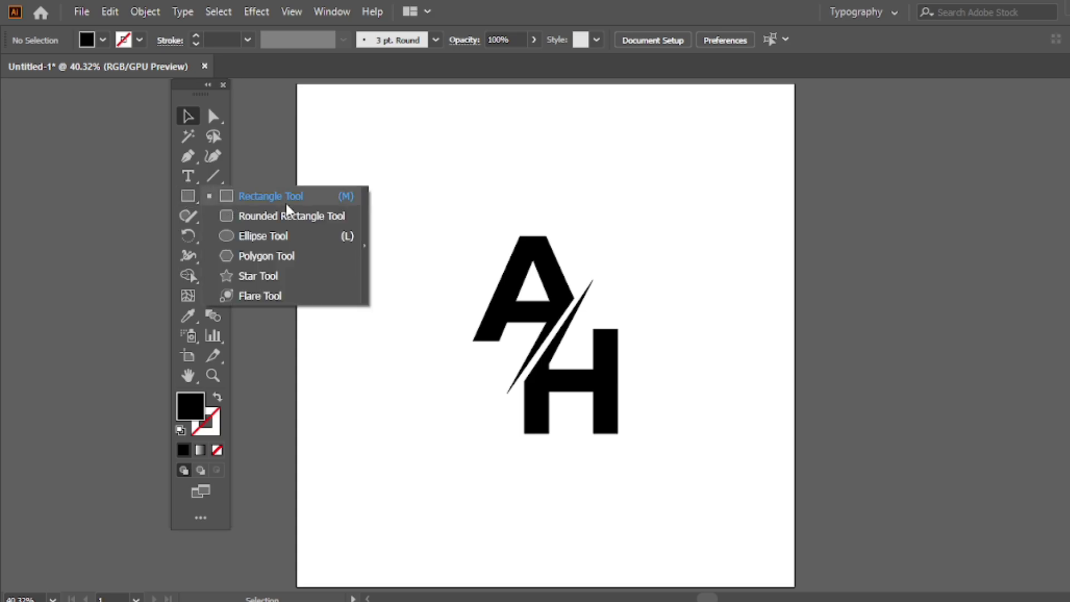
left_click(263, 236)
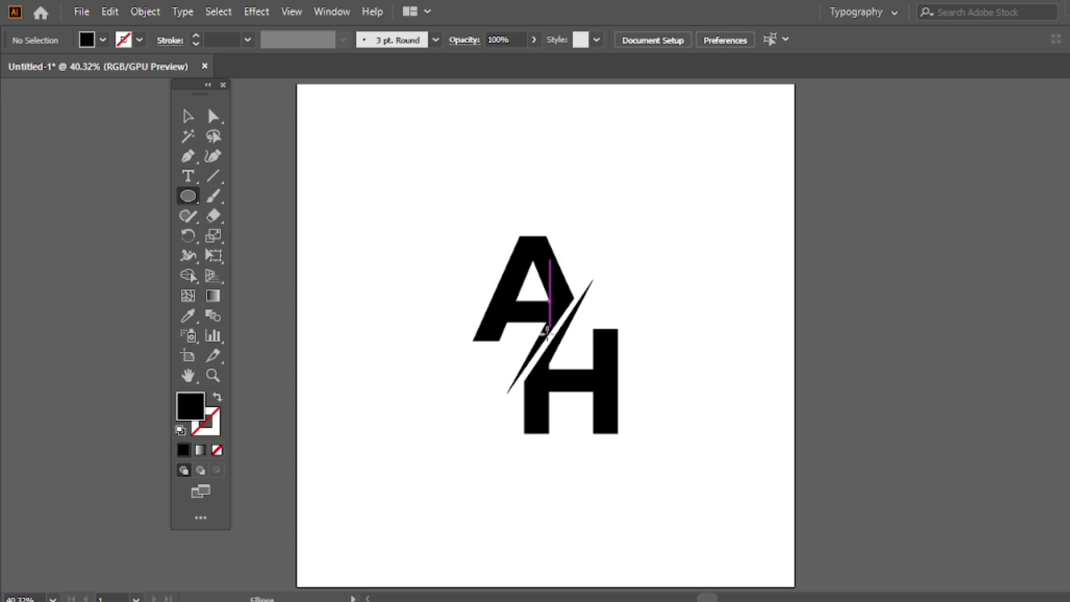
left_click_drag(546, 335, 681, 413)
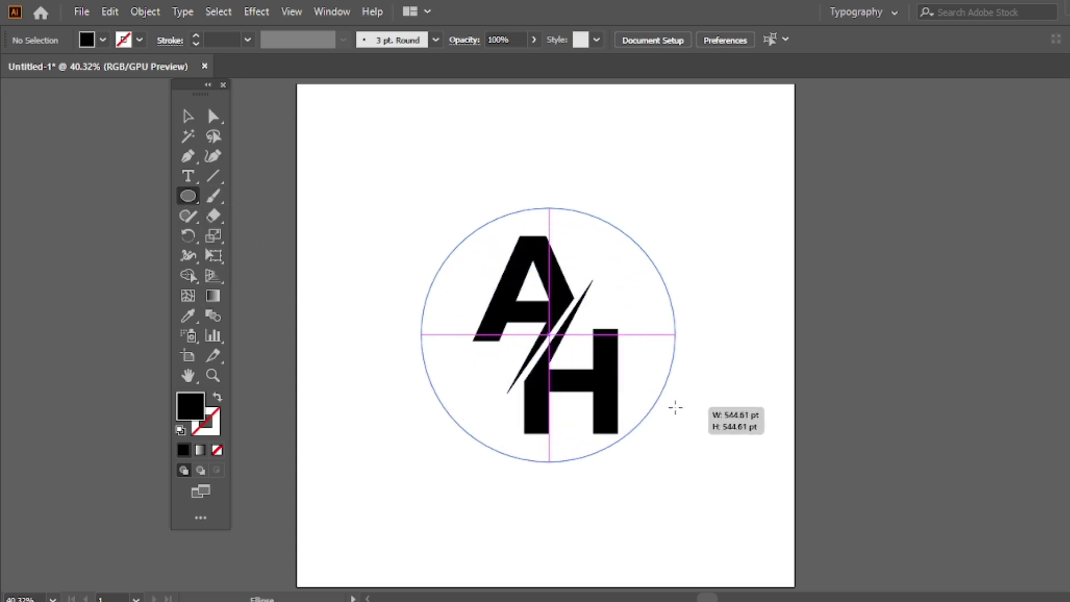
key("v")
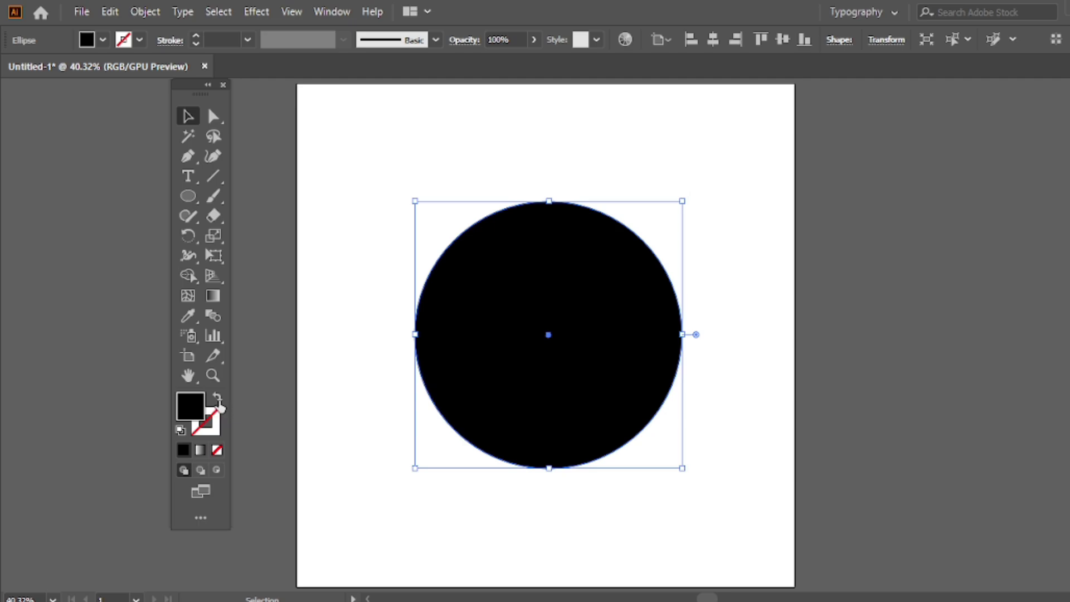
- Turn the circle's fill into a black outline with a 40 pt stroke
left_click(218, 401)
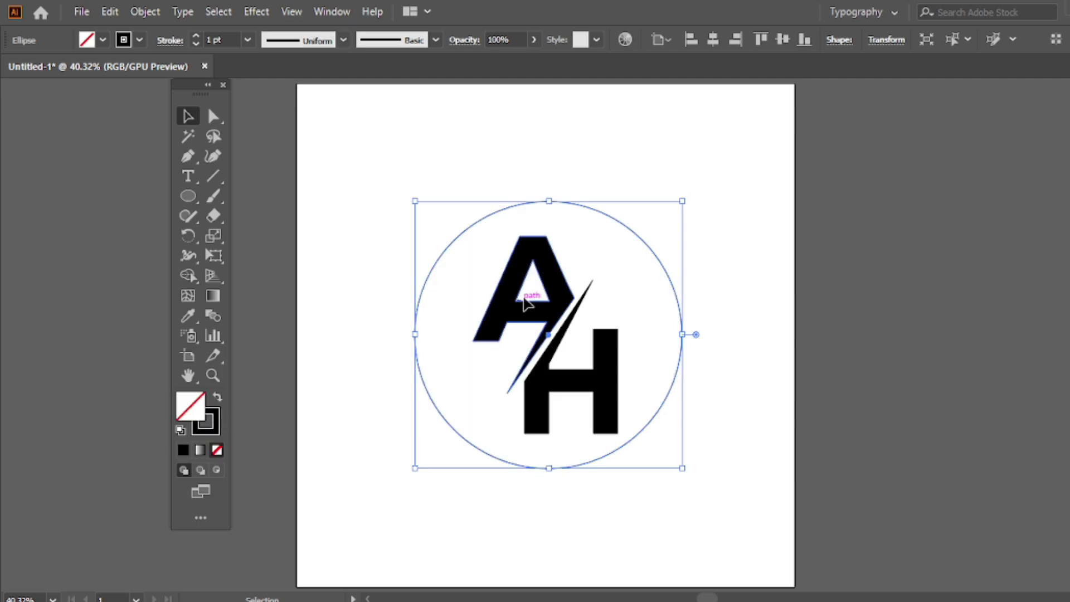
left_click(221, 39)
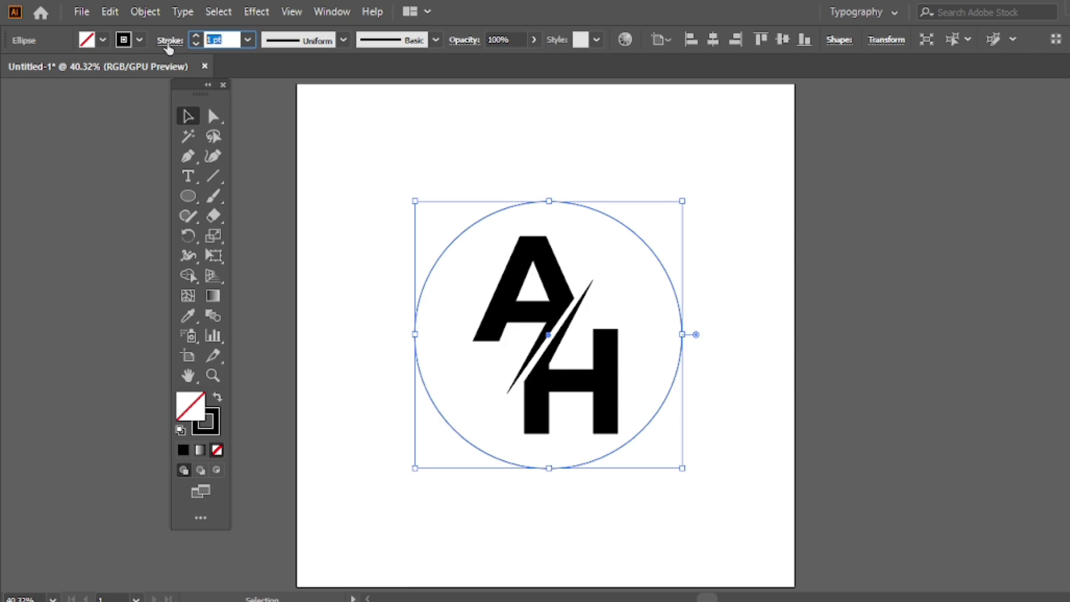
left_click(248, 39)
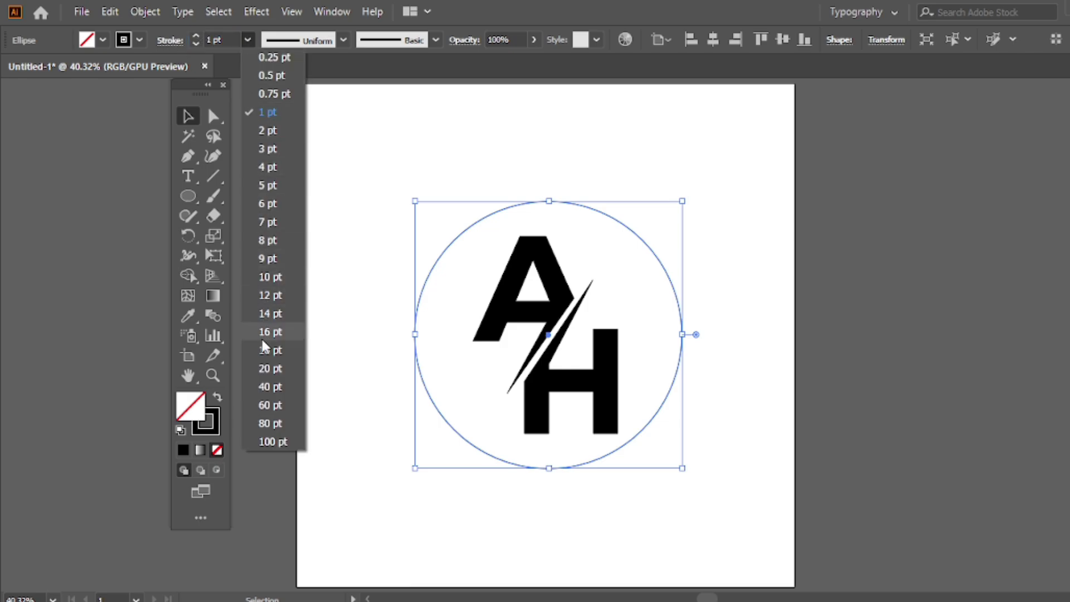
left_click(262, 322)
left_click(247, 40)
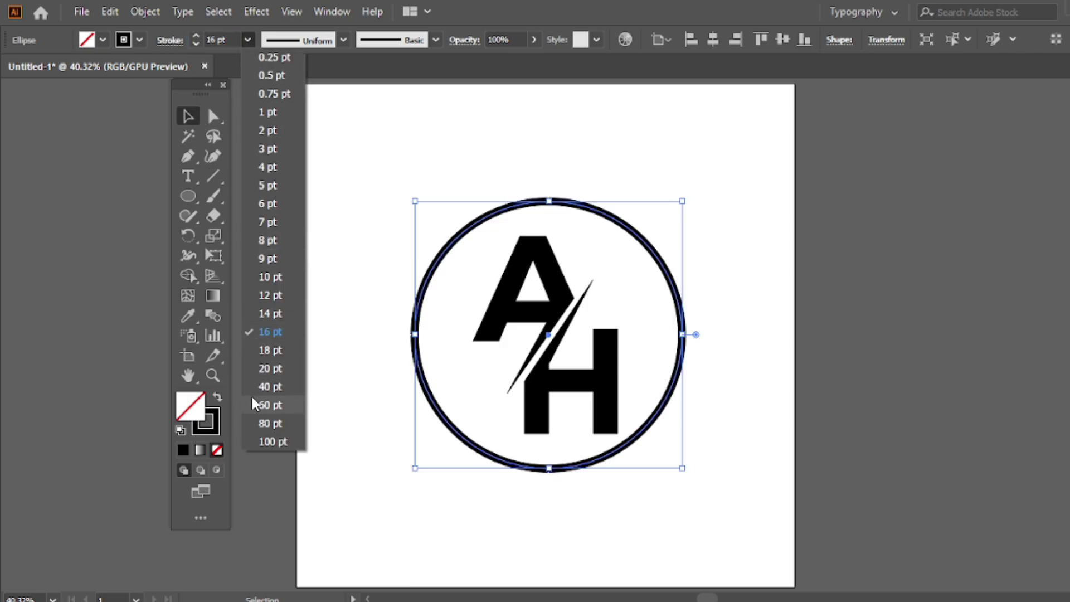
left_click(266, 387)
left_click(475, 153)
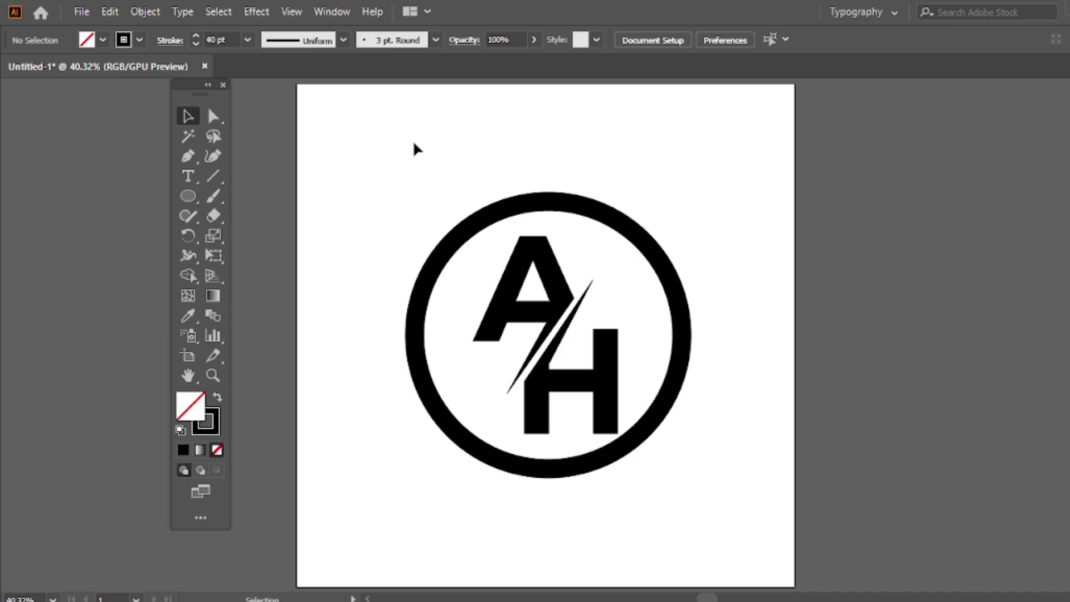
- Copy the black ring and Paste in Front so a duplicate sits exactly on top
left_click(490, 215)
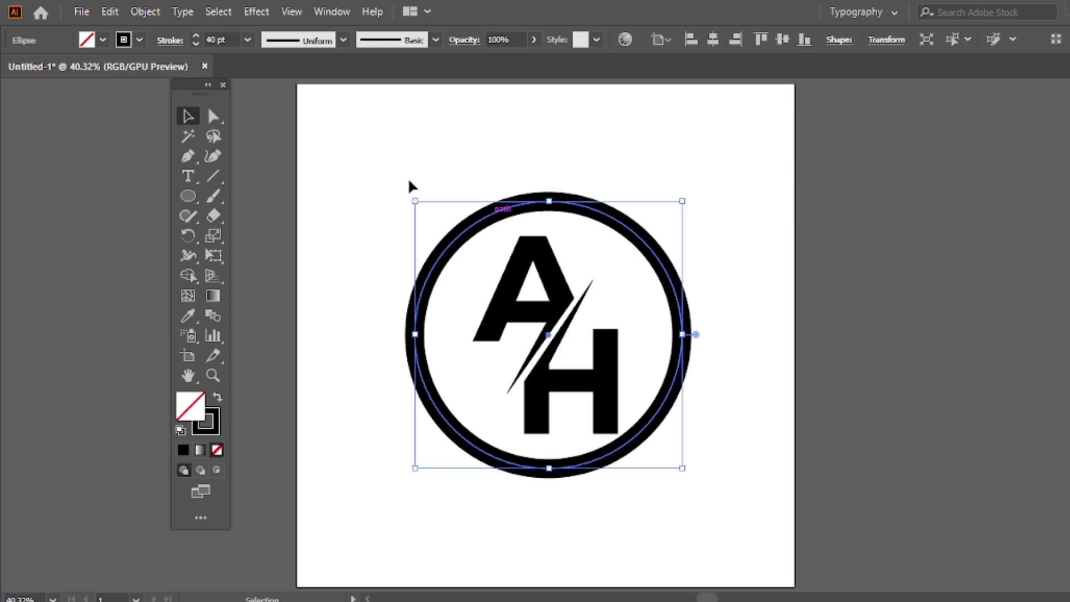
left_click(110, 12)
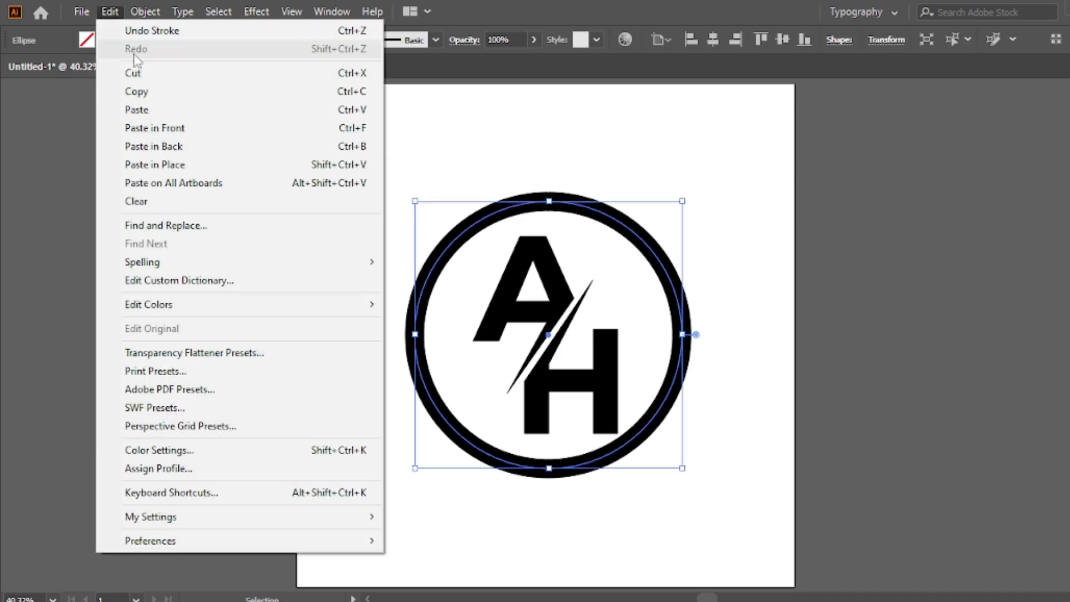
left_click(137, 92)
left_click(112, 9)
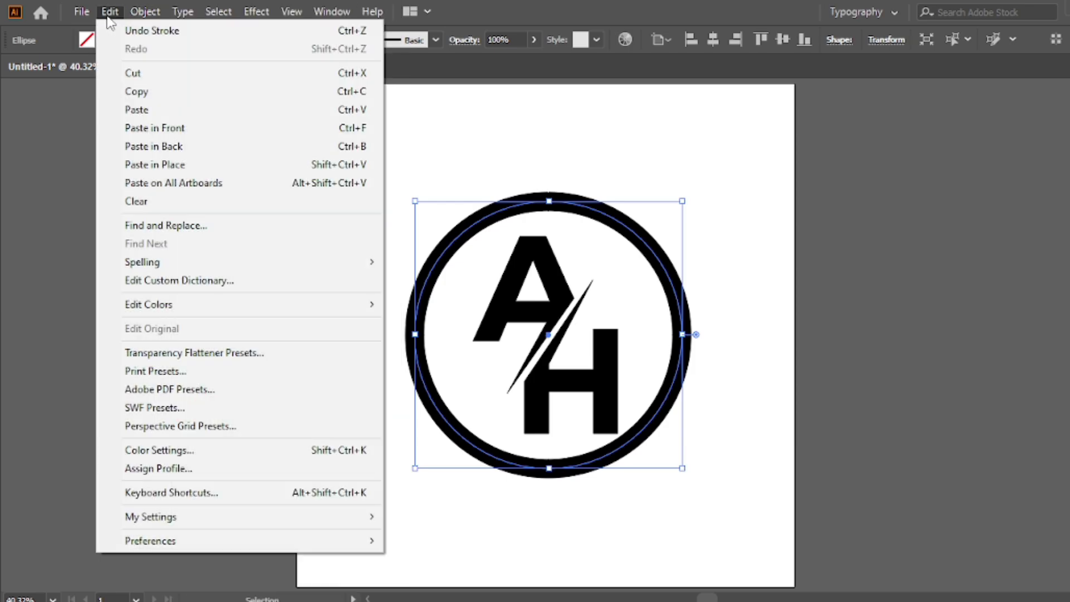
left_click(160, 130)
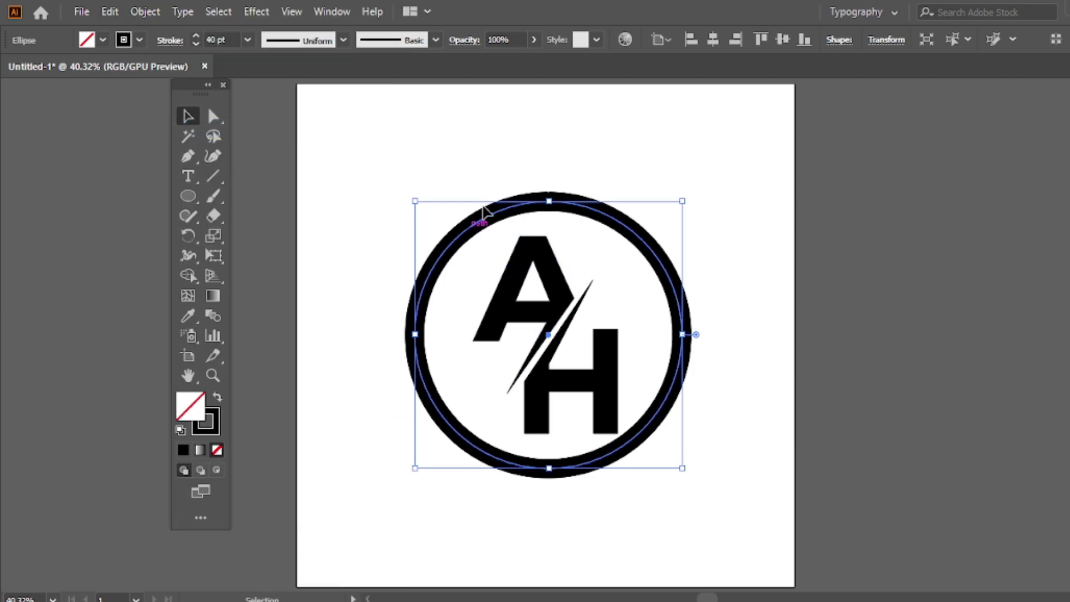
left_click(478, 166)
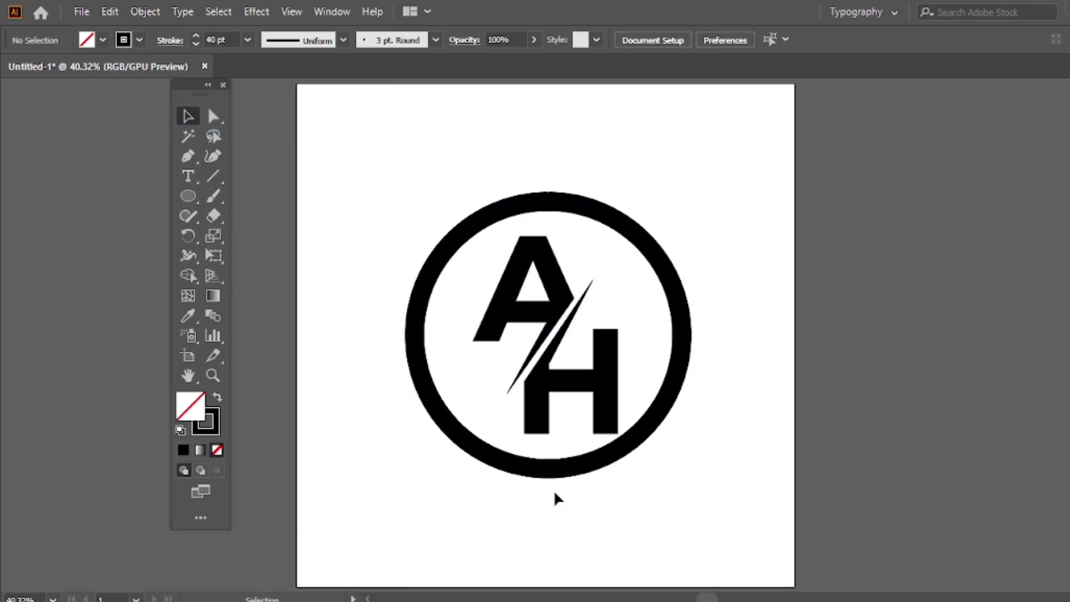
left_click(551, 470)
- Delete the ring's bottom anchor with Direct Selection, leaving an open upper arc
left_click_drag(213, 116, 247, 106)
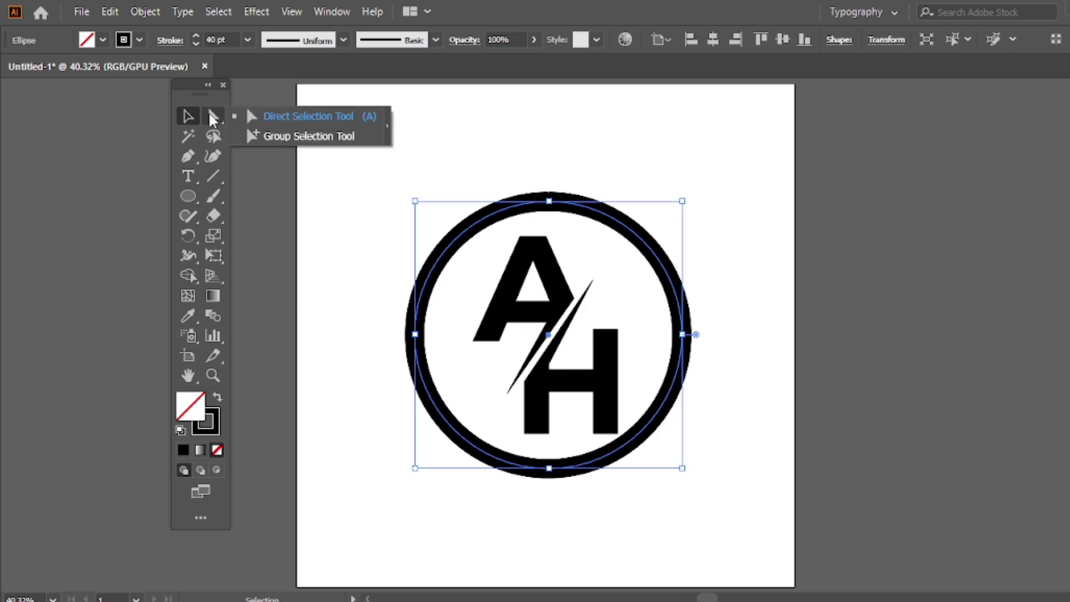
left_click(549, 469)
left_click(553, 469)
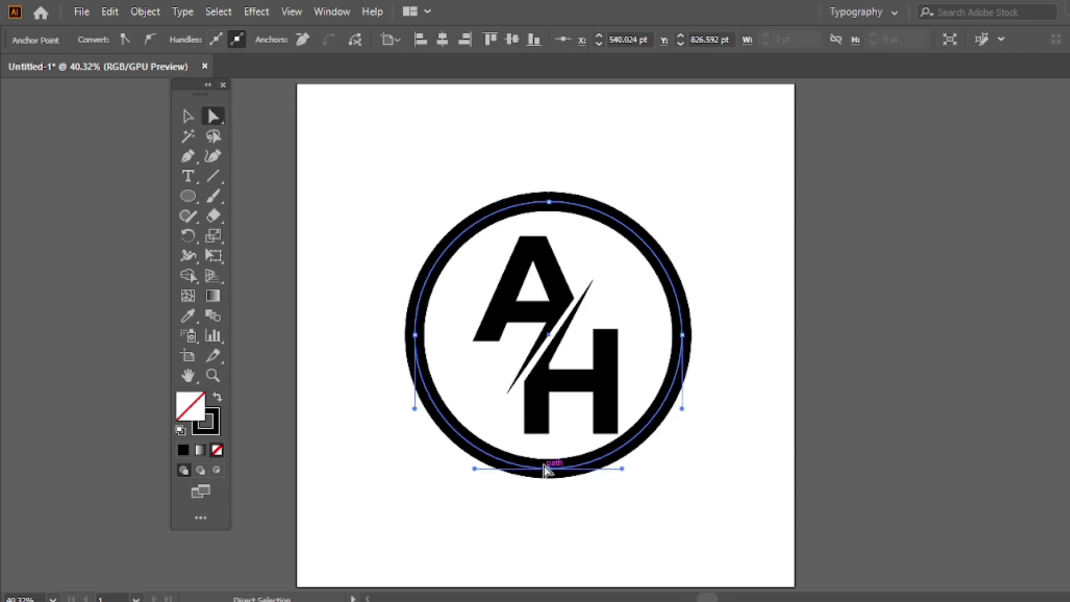
key("Delete")
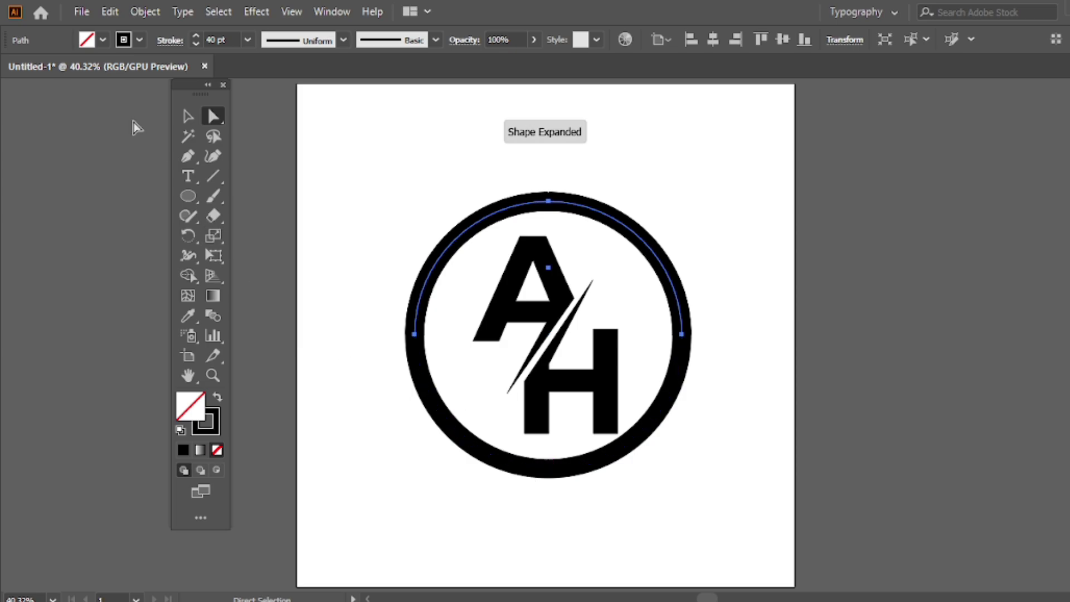
- Reselect the open arc and lay a full-circle copy of the path over it
left_click(188, 117)
left_click(383, 170)
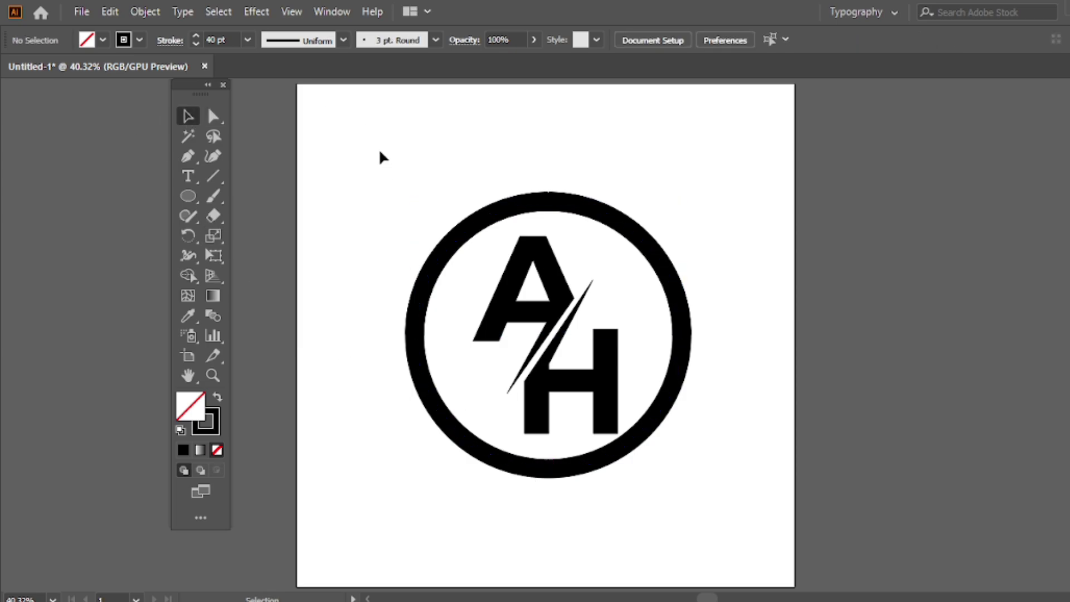
left_click(553, 204)
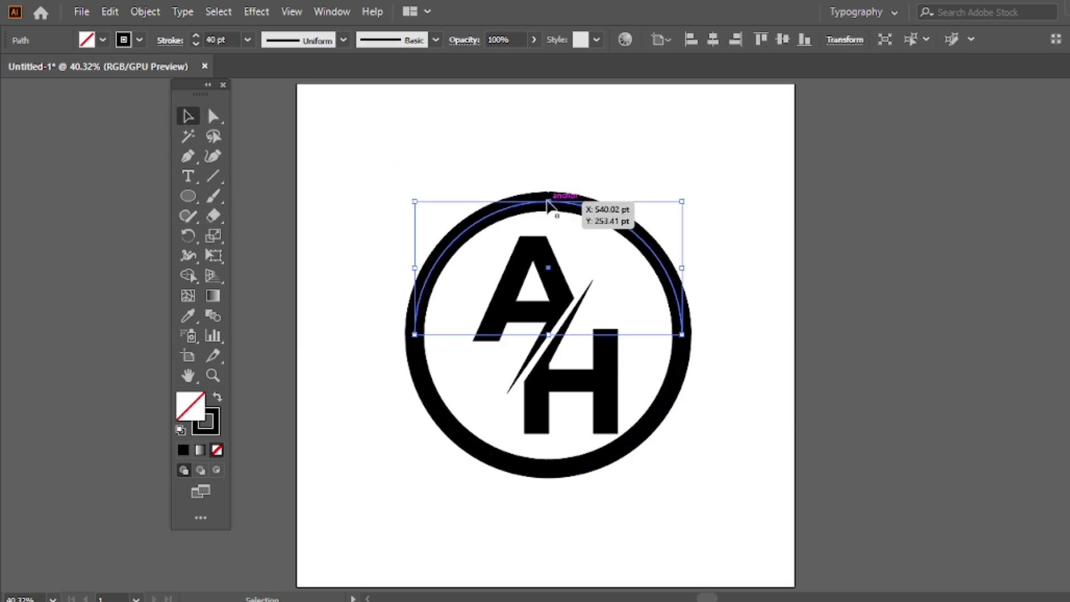
key("ctrl+z")
key("ctrl+z")
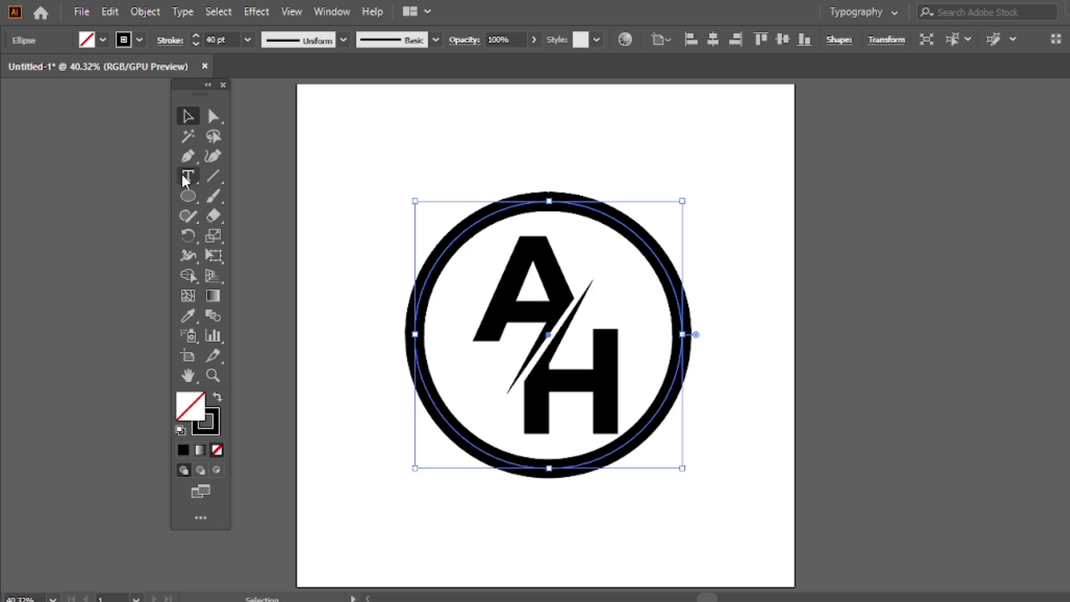
- Start Type on a Path on the circle and clear the placeholder text
left_click(185, 175)
left_click(281, 217)
left_click(547, 468)
key("BackSpace")
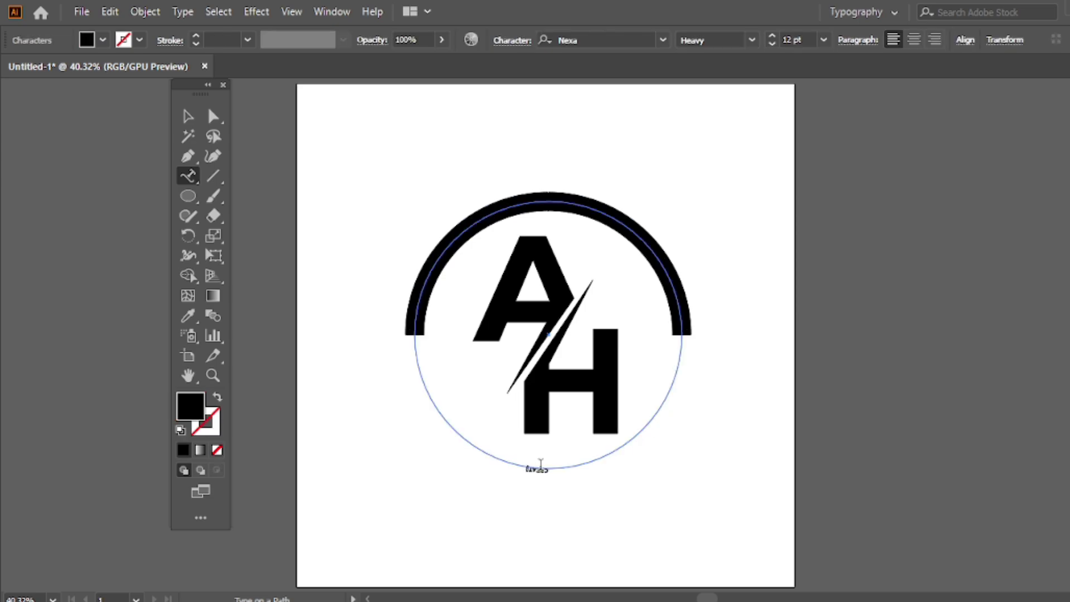
type("CREATIVE")
- Raise the curved CREATIVE text's font size from 72 pt up to 108 pt
left_click(189, 116)
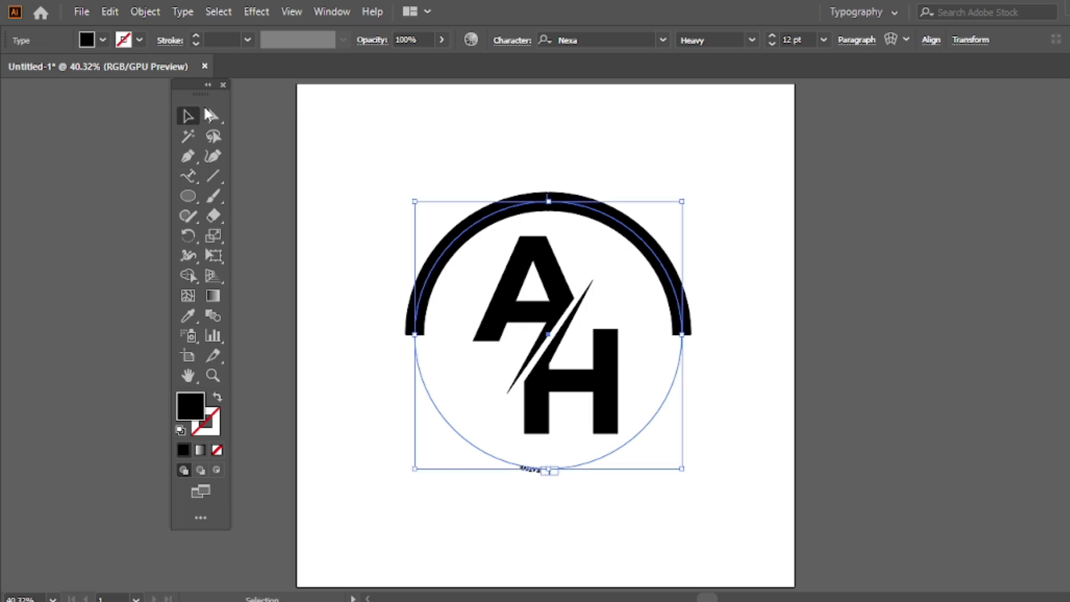
left_click(823, 39)
left_click(773, 54)
left_click(823, 39)
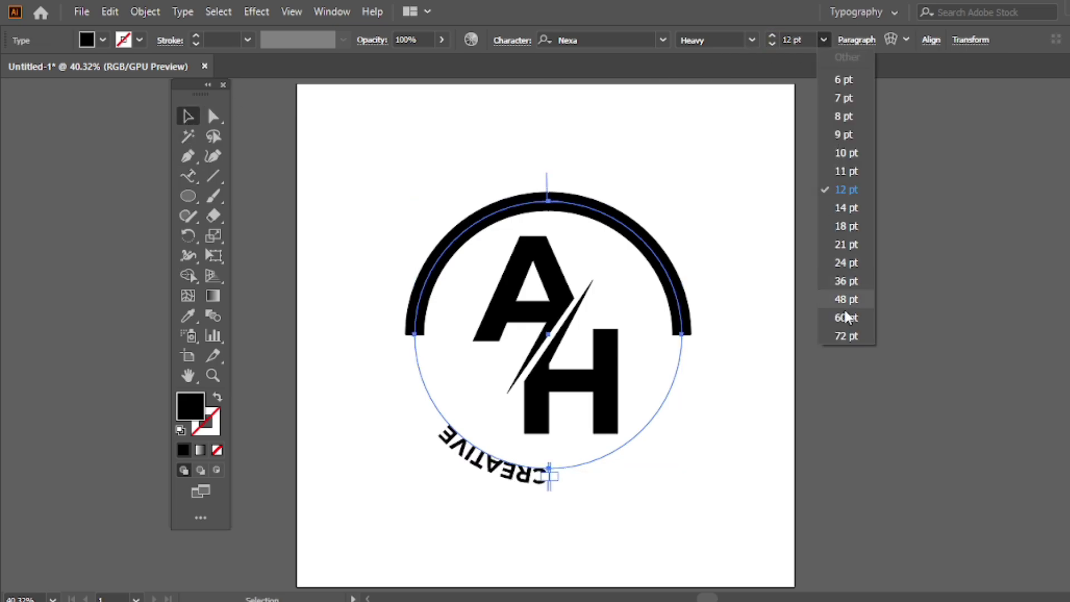
left_click(842, 333)
left_click(772, 36)
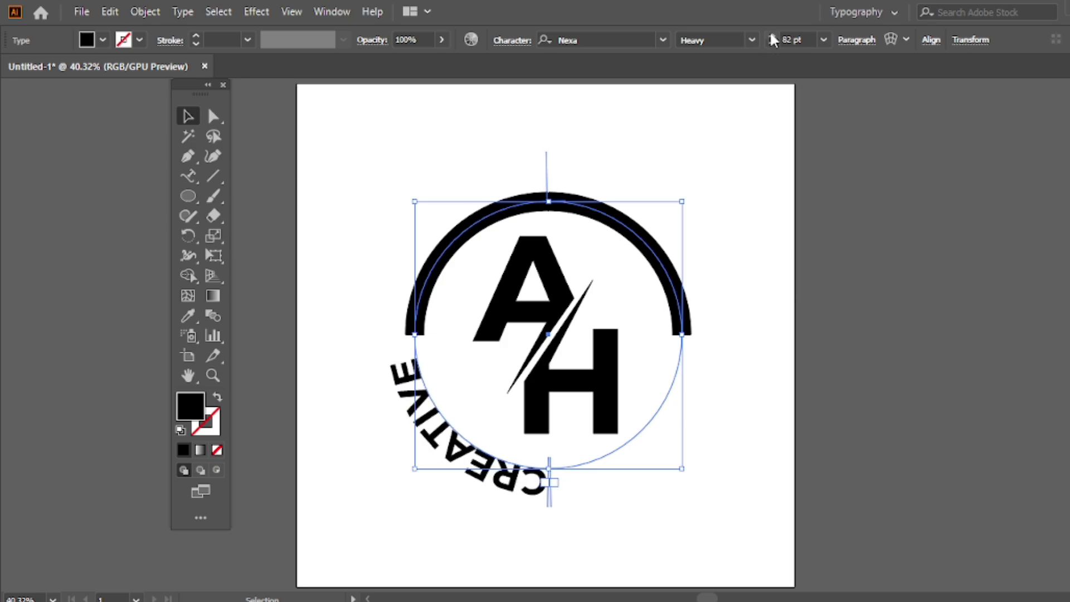
scroll(771, 35, "up", 5)
scroll(770, 34, "up", 6)
scroll(771, 34, "up", 6)
scroll(771, 35, "up", 6)
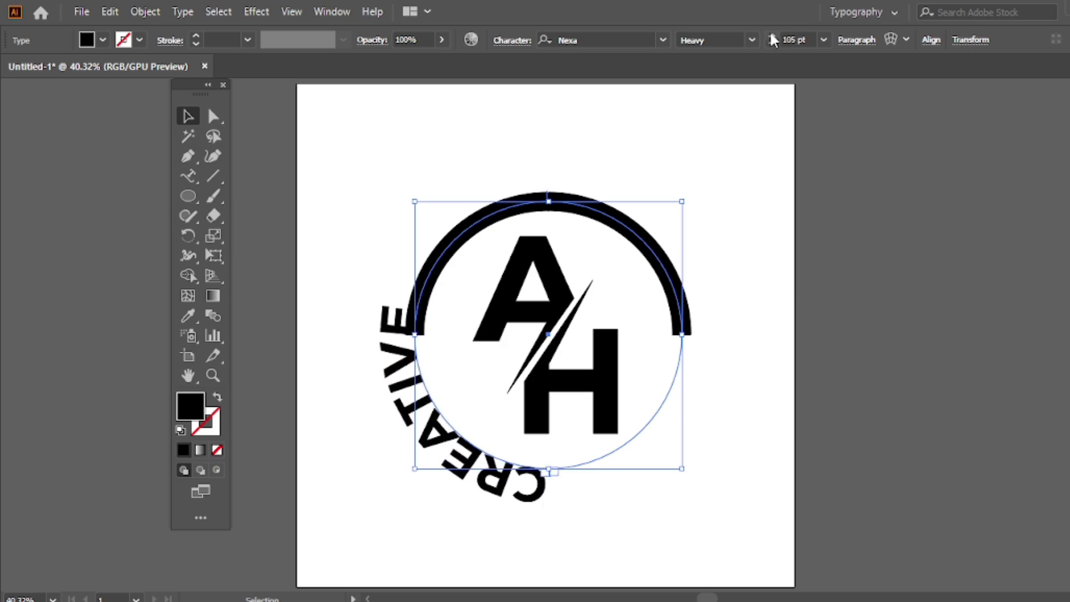
scroll(770, 35, "up", 2)
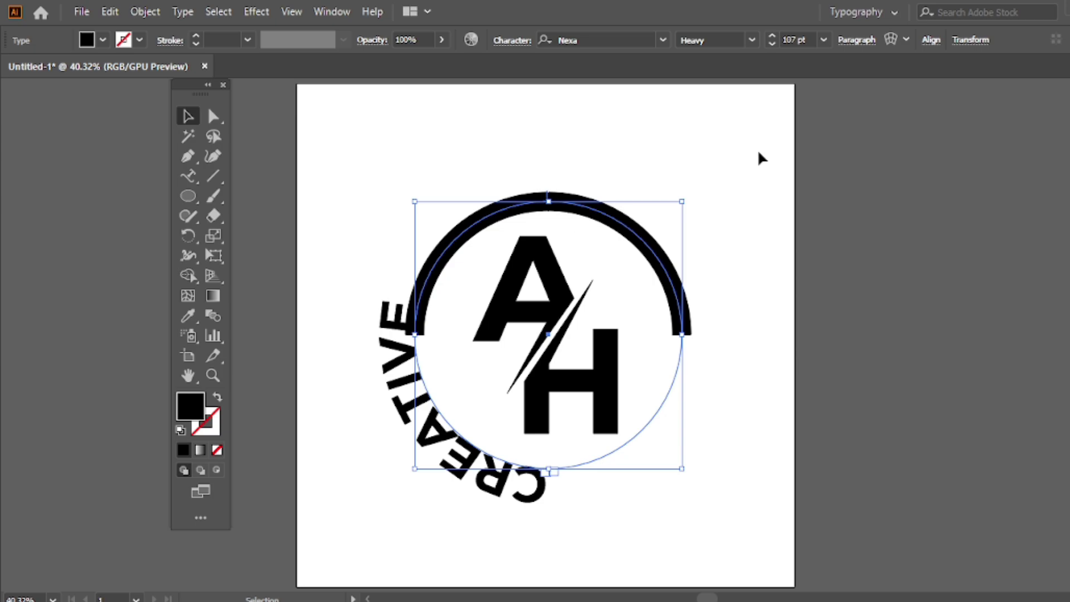
scroll(771, 35, "up", 1)
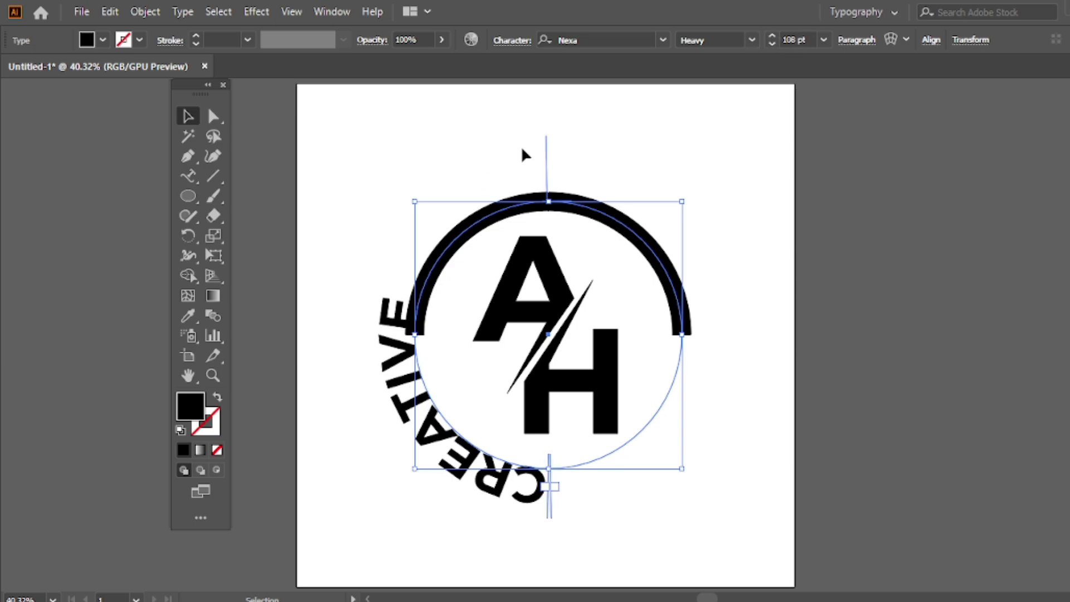
- Slide CREATIVE along the circle path so it curves beneath the AH monogram
mouse_move(547, 151)
left_mouse_down()
mouse_move(519, 244)
mouse_move(609, 222)
mouse_move(599, 233)
mouse_move(656, 336)
left_mouse_up()
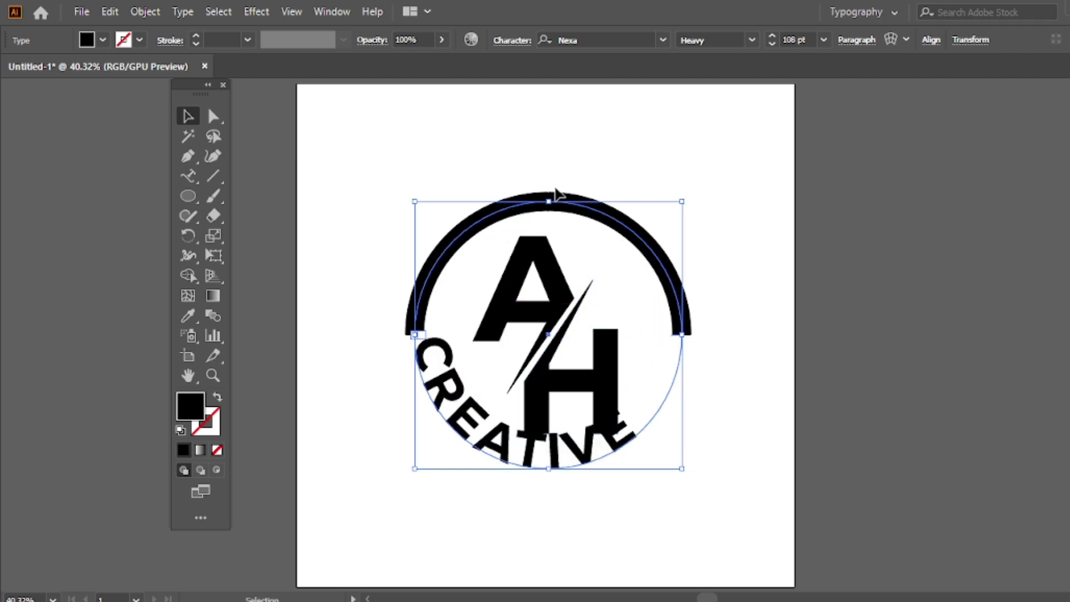
left_click(627, 128)
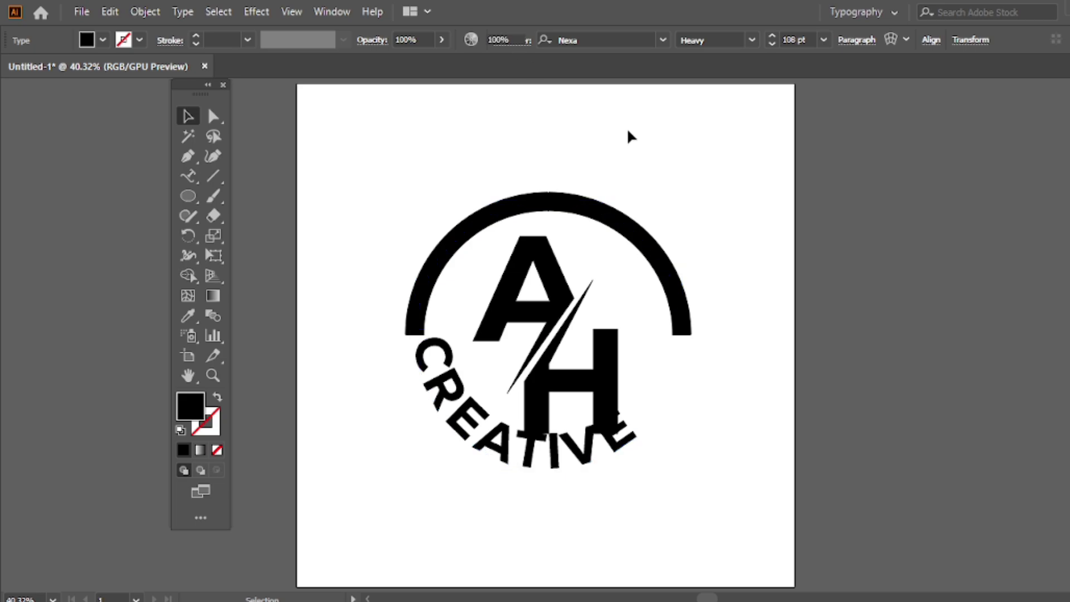
left_click(472, 411)
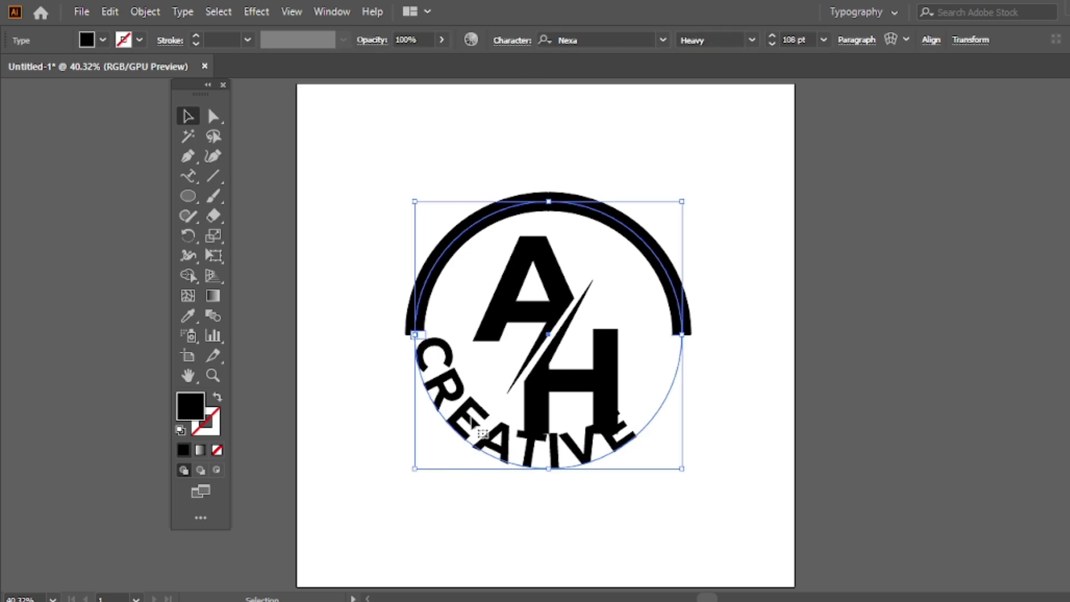
left_click(510, 39)
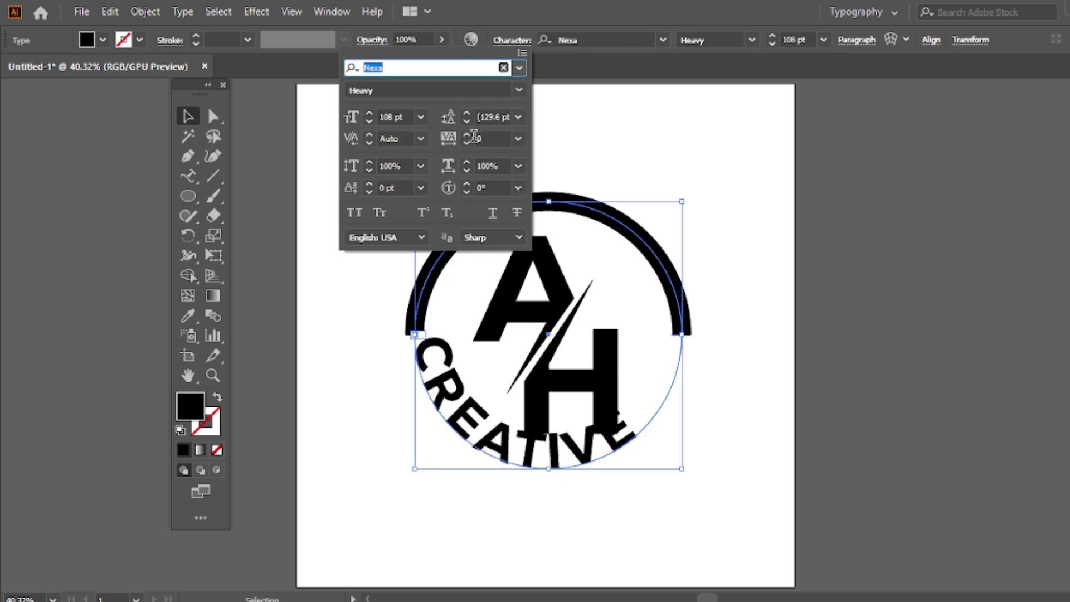
- Give CREATIVE a baseline shift of -32 pt
left_click(403, 187)
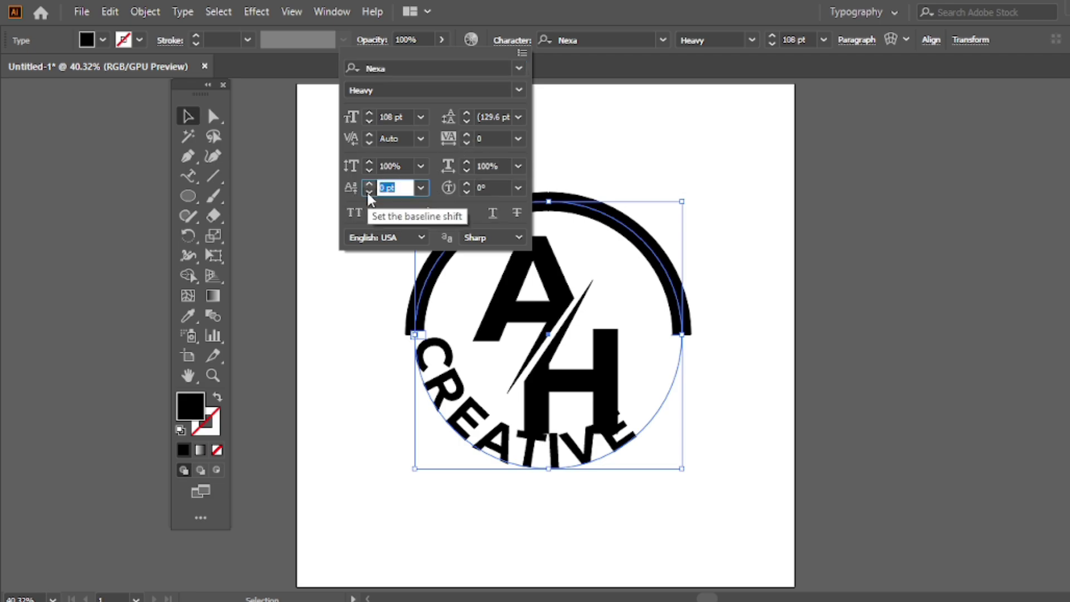
type("-7")
key("Return")
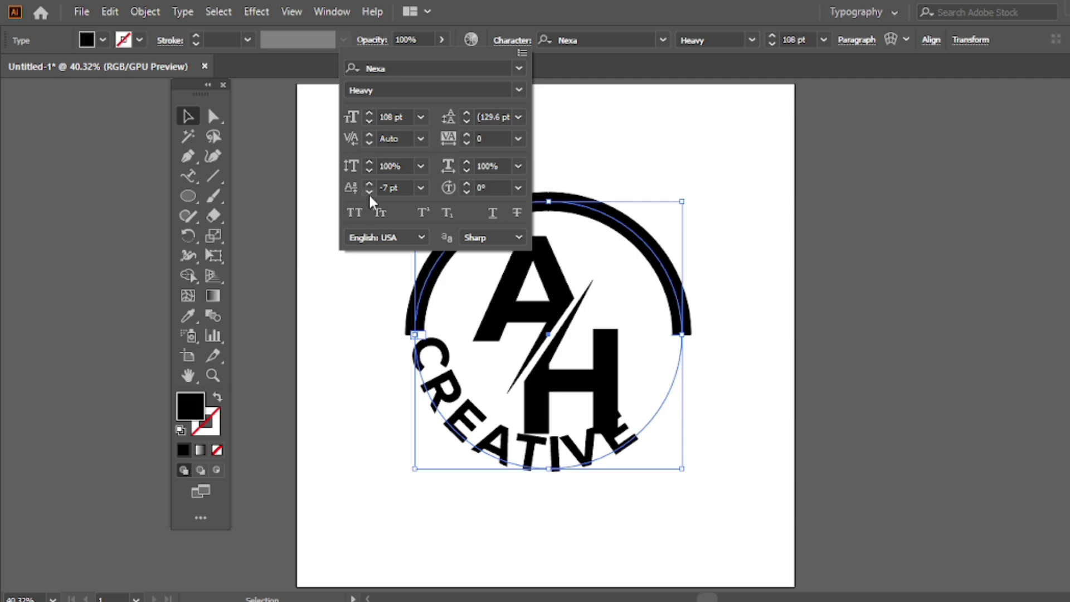
left_click(368, 193)
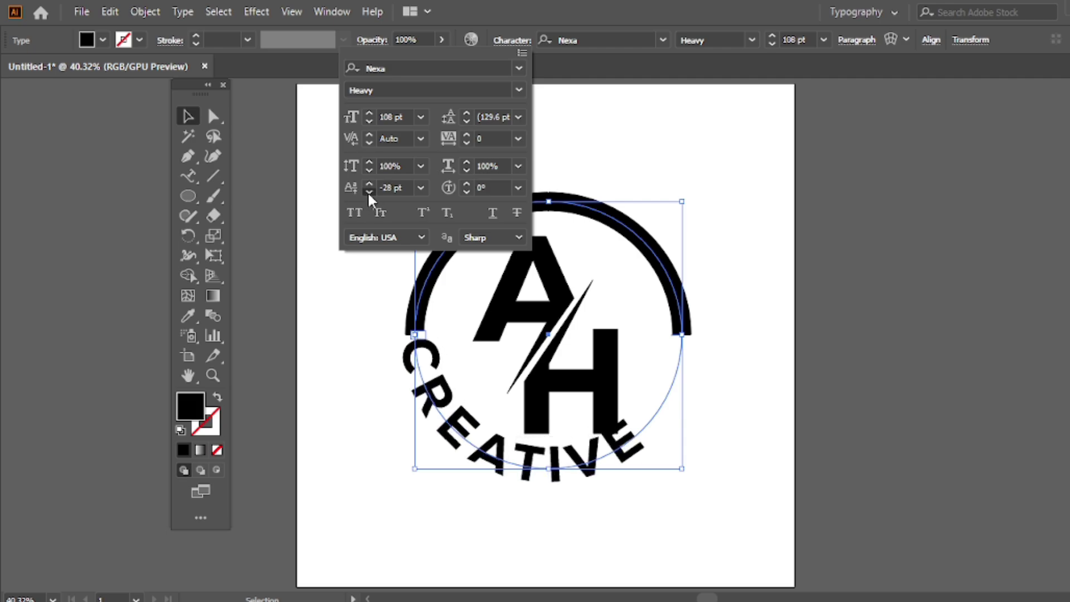
left_click(368, 192)
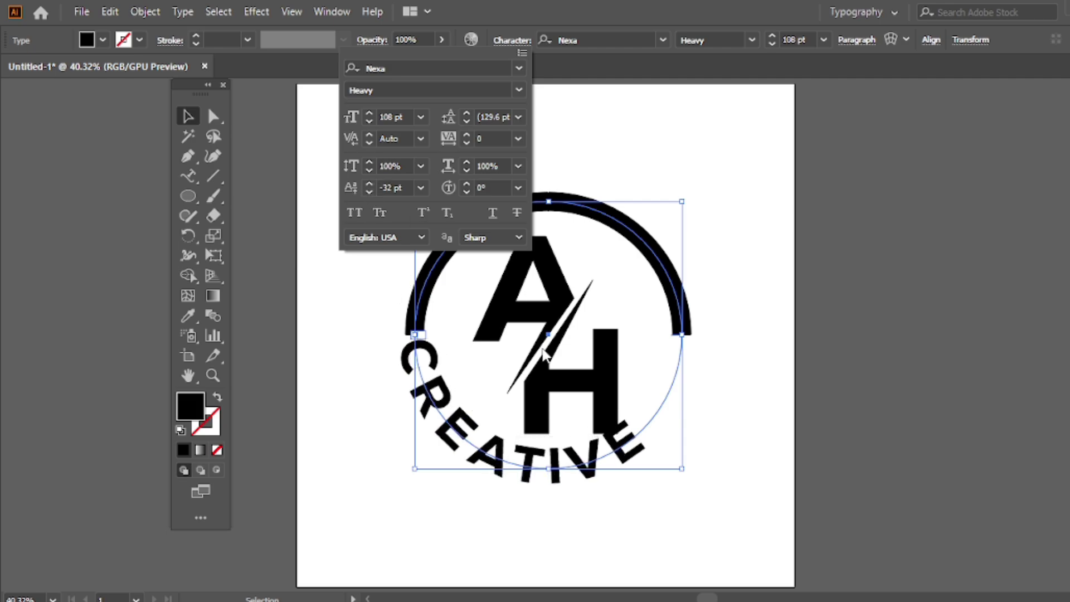
left_click(693, 97)
- Enlarge CREATIVE to 112 pt and set its tracking to 200
left_click(772, 36)
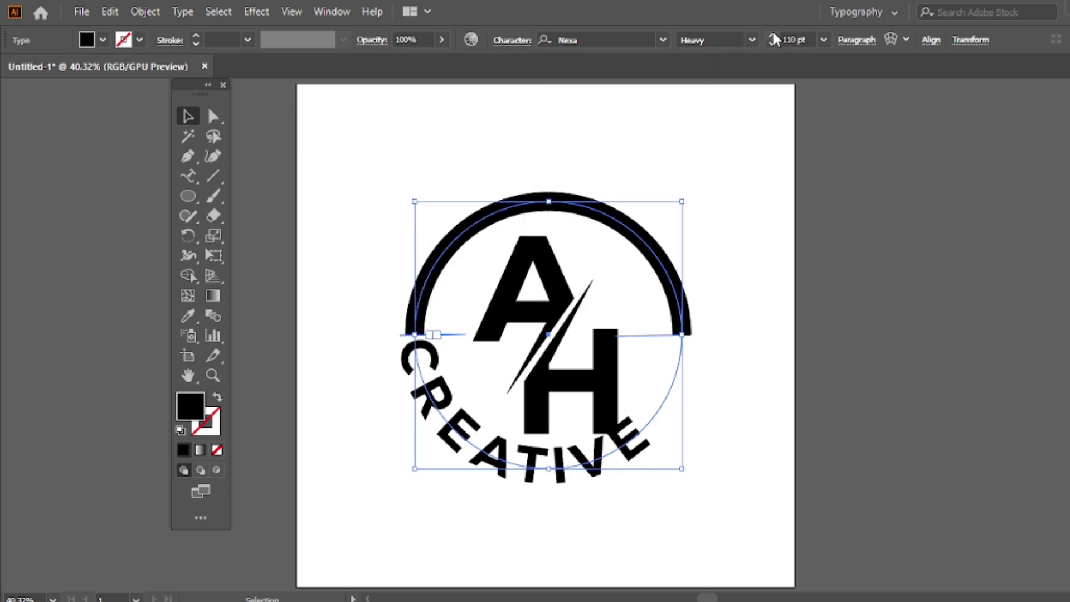
left_click(773, 36)
left_click(773, 36)
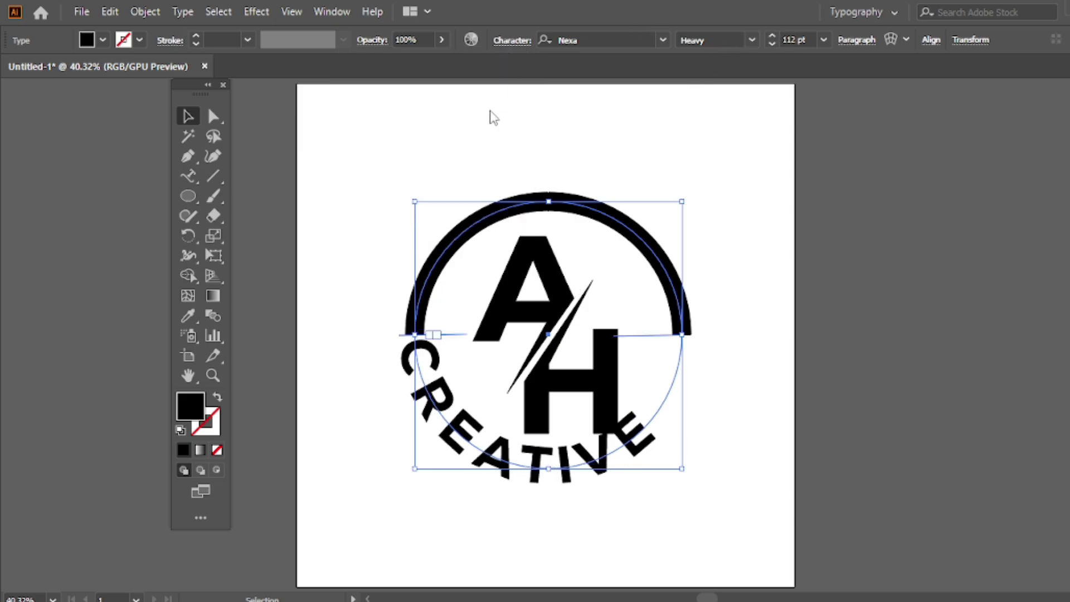
key("ctrl+t")
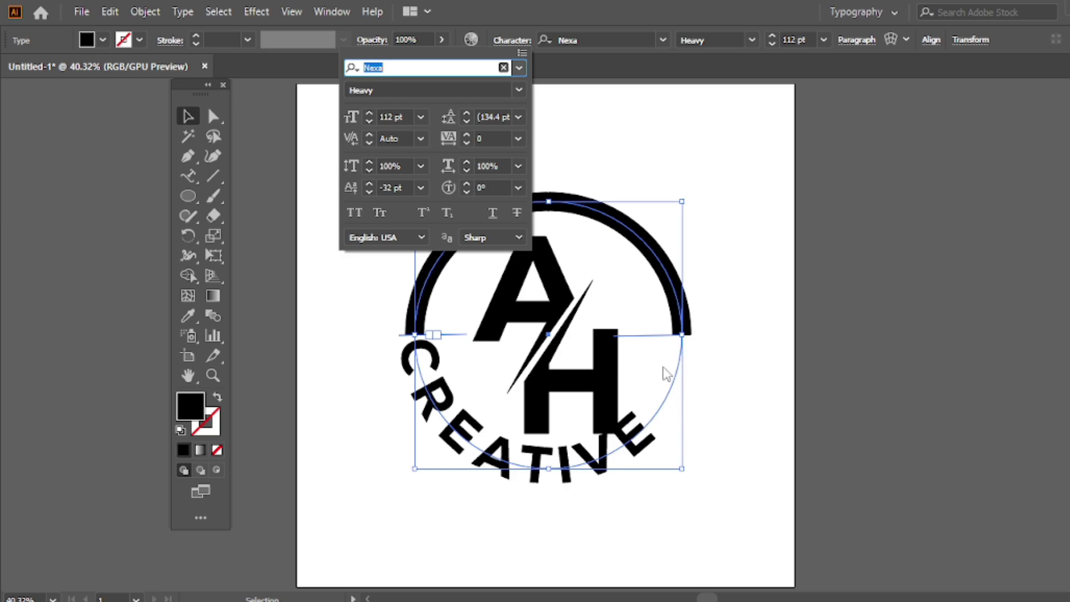
left_click(518, 139)
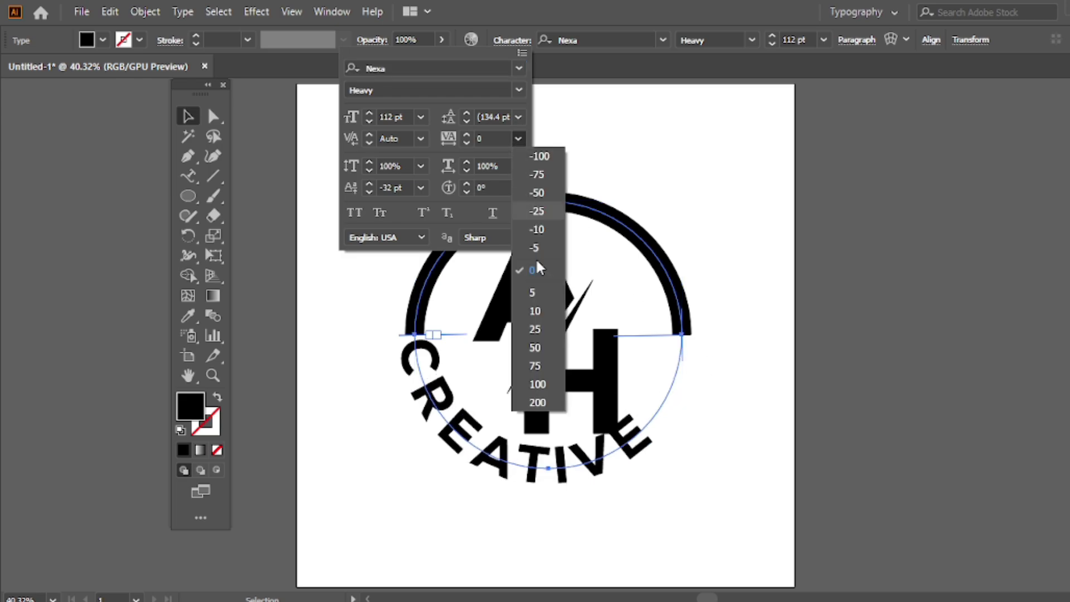
left_click(537, 402)
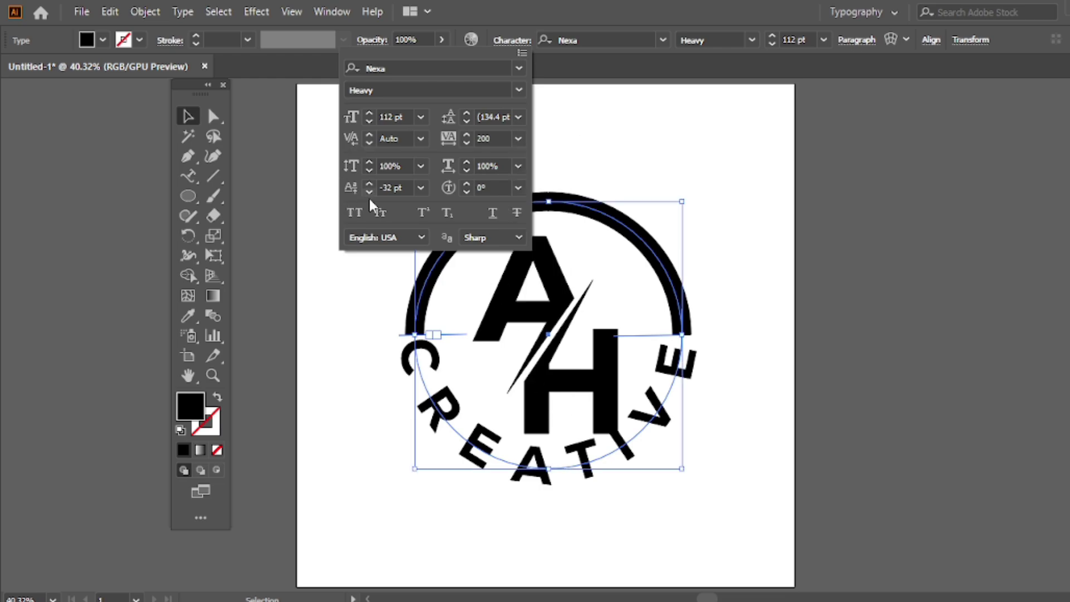
left_click(628, 177)
left_click(753, 192)
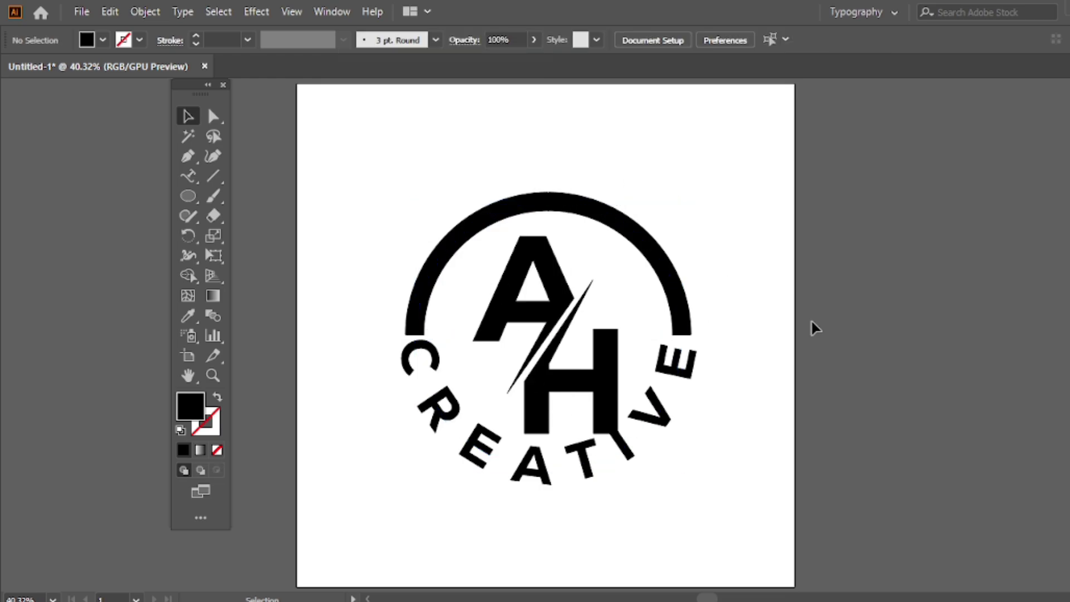
mouse_move(728, 266)
left_mouse_down()
mouse_move(664, 334)
mouse_move(692, 336)
left_mouse_up()
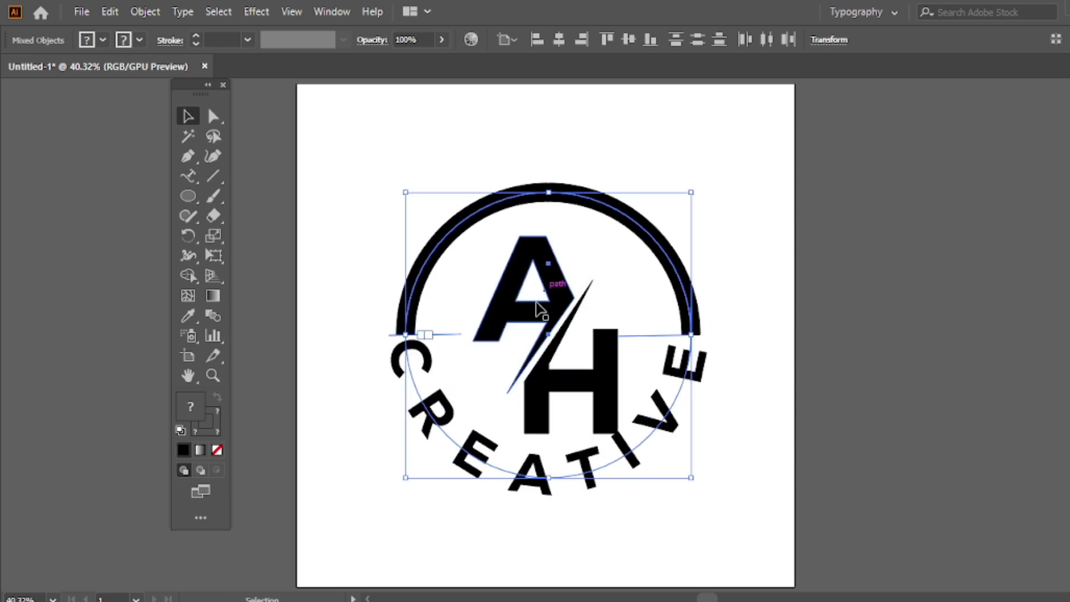
- Nudge the AH letter group slightly and scale it down proportionally
left_click(604, 235)
left_click(567, 346)
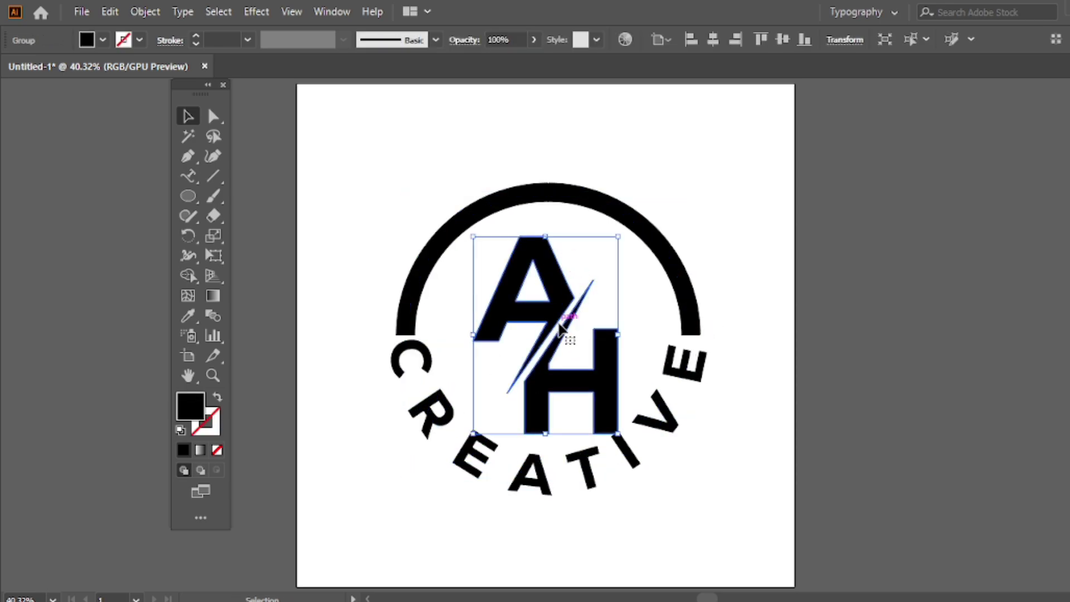
left_click_drag(550, 318, 556, 330)
left_click_drag(624, 447, 588, 382)
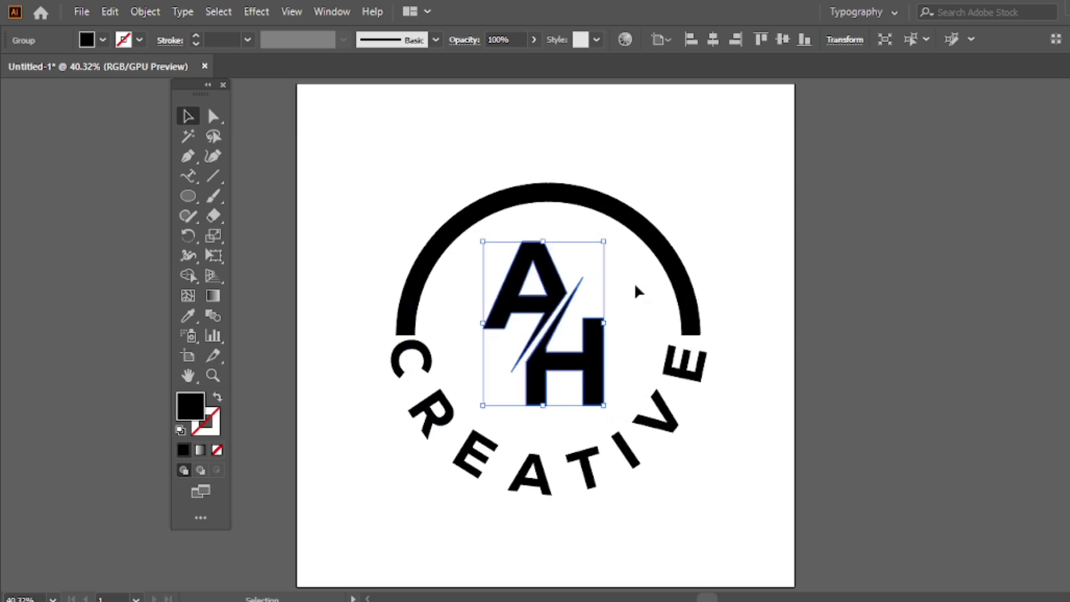
left_click(748, 196)
left_click_drag(741, 246, 646, 390)
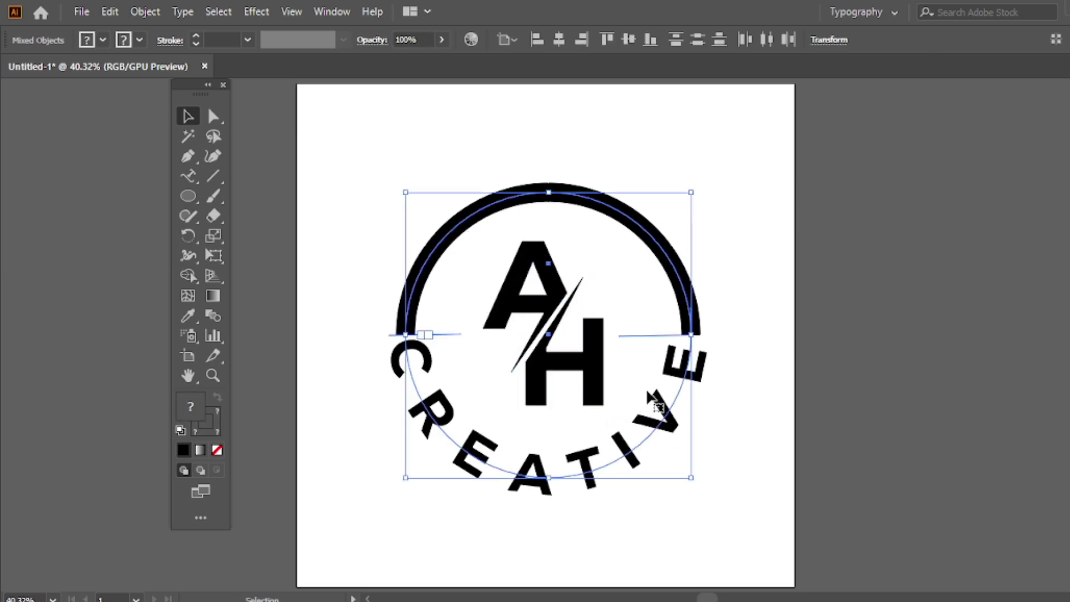
left_click(756, 257)
- Widen CREATIVE's tracking to 214
left_click(702, 352)
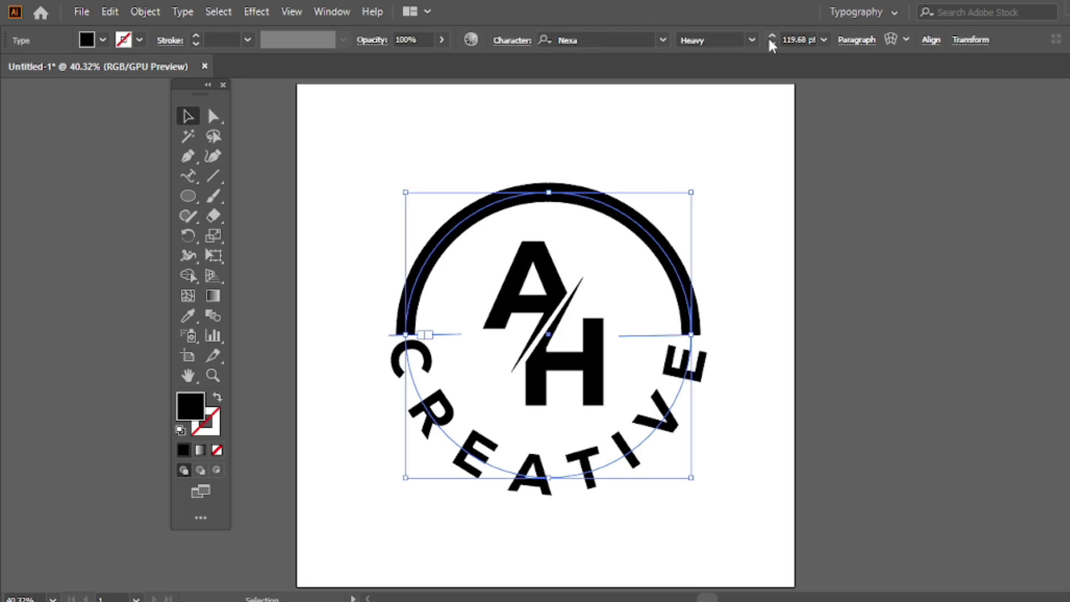
left_click(511, 40)
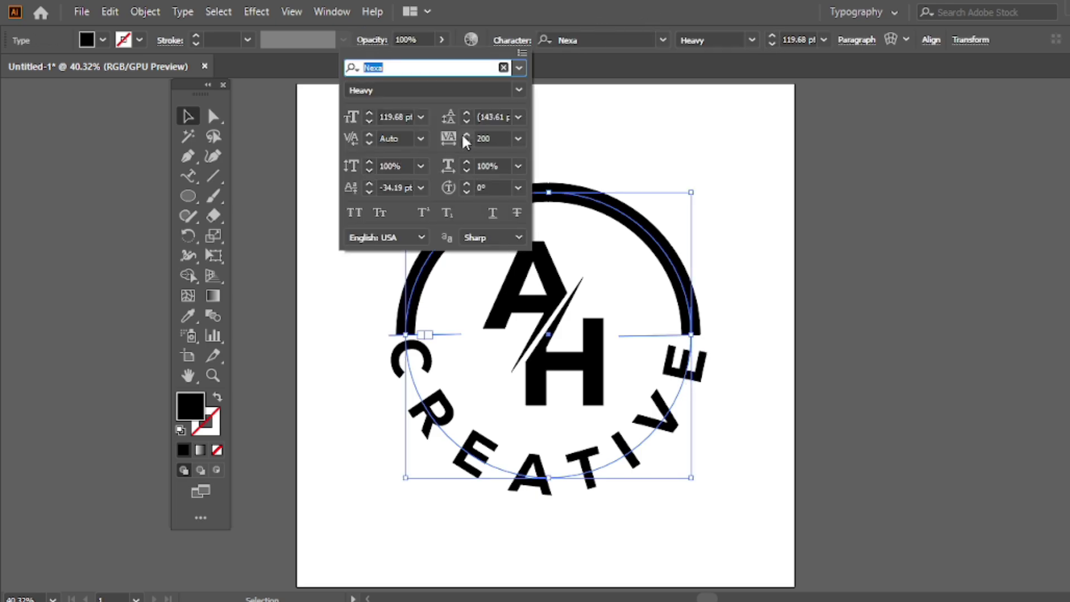
left_click(467, 134)
left_click(467, 135)
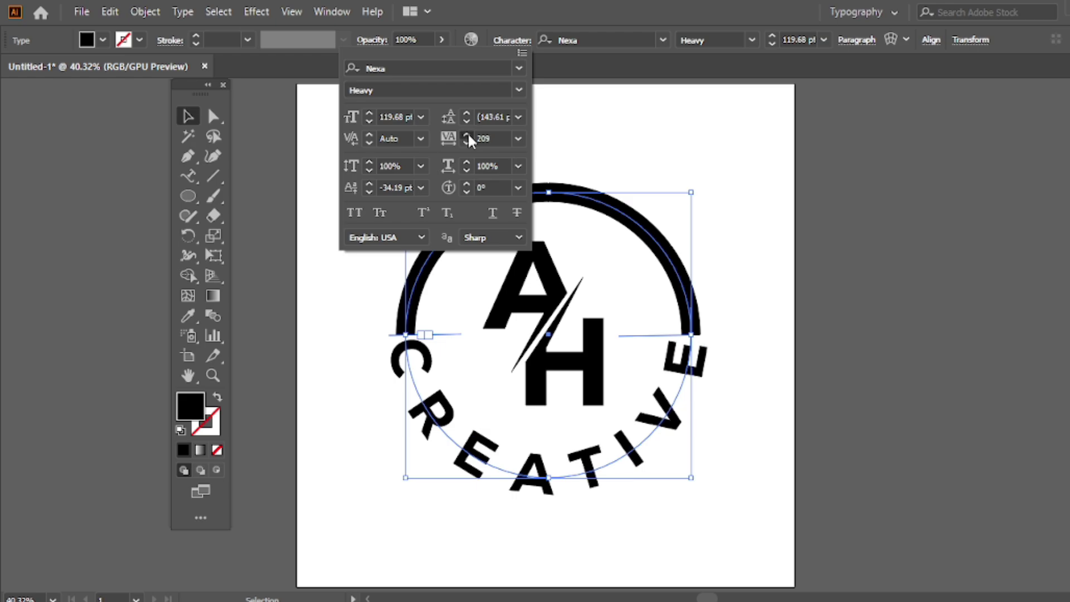
left_click(657, 151)
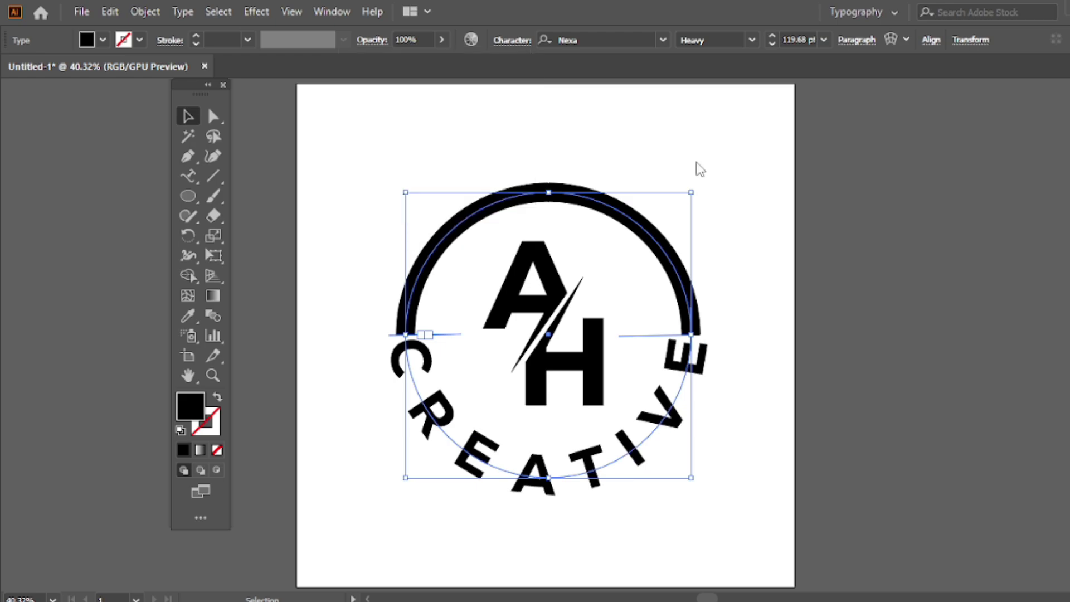
left_click(697, 167)
- Push CREATIVE further from the circle with a -38 pt baseline shift
left_click(687, 357)
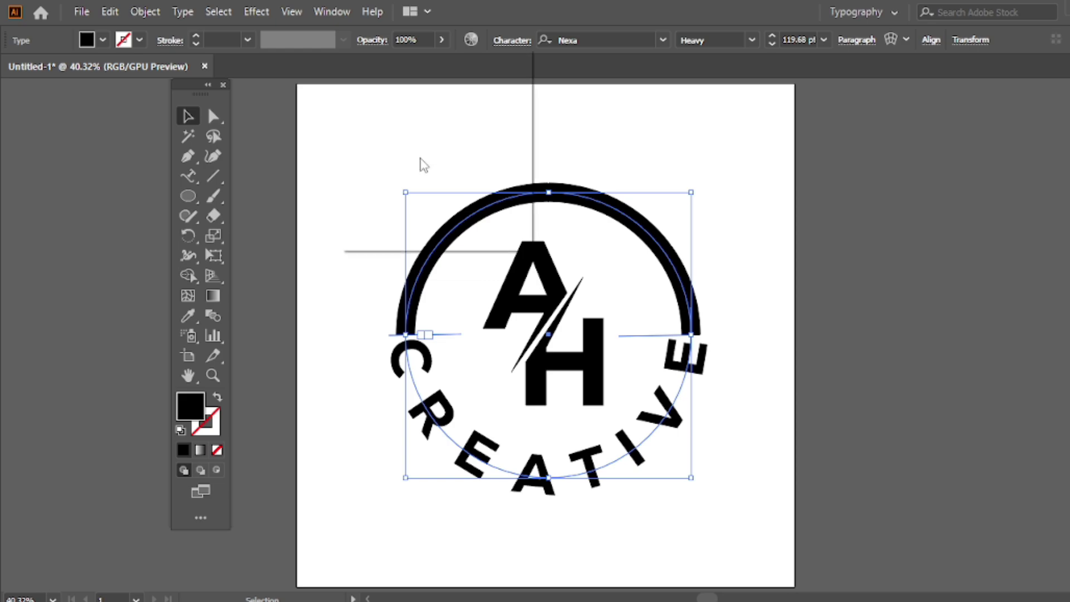
key("ctrl+t")
left_click(369, 191)
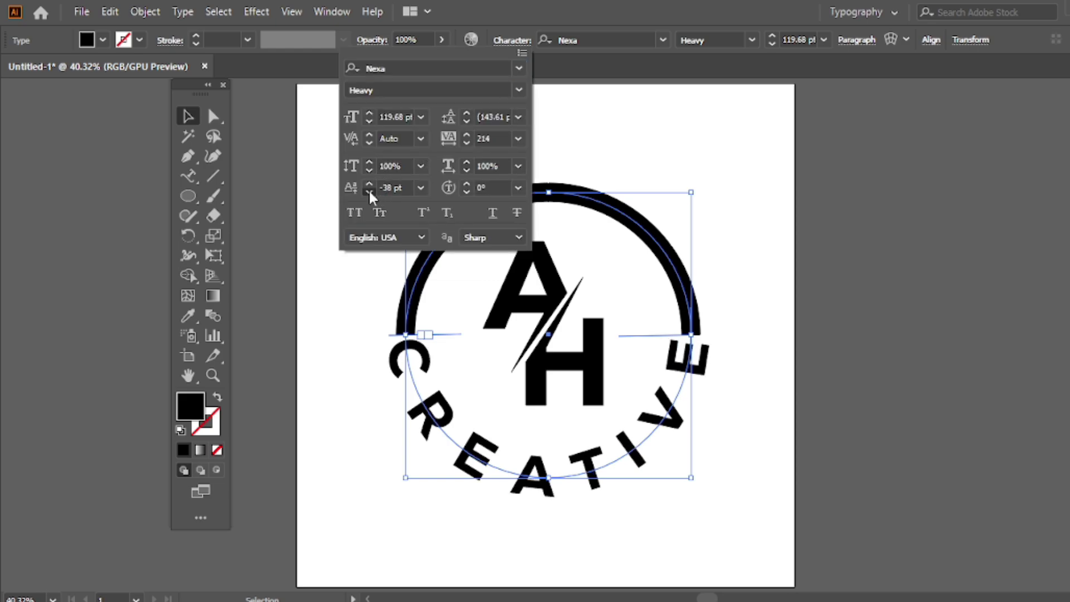
left_click(369, 190)
key("Escape")
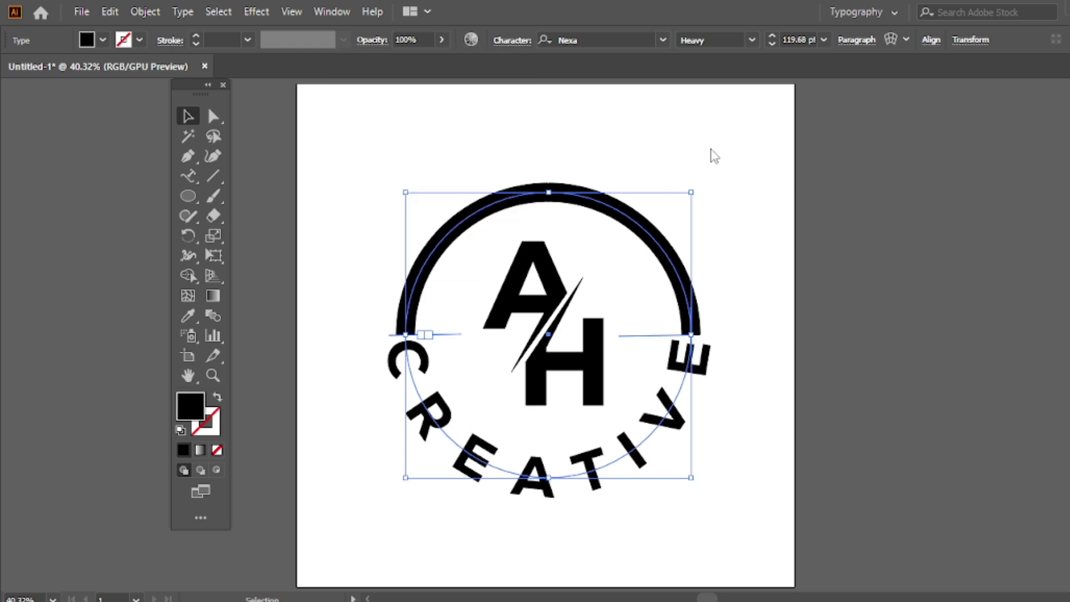
left_click(726, 163)
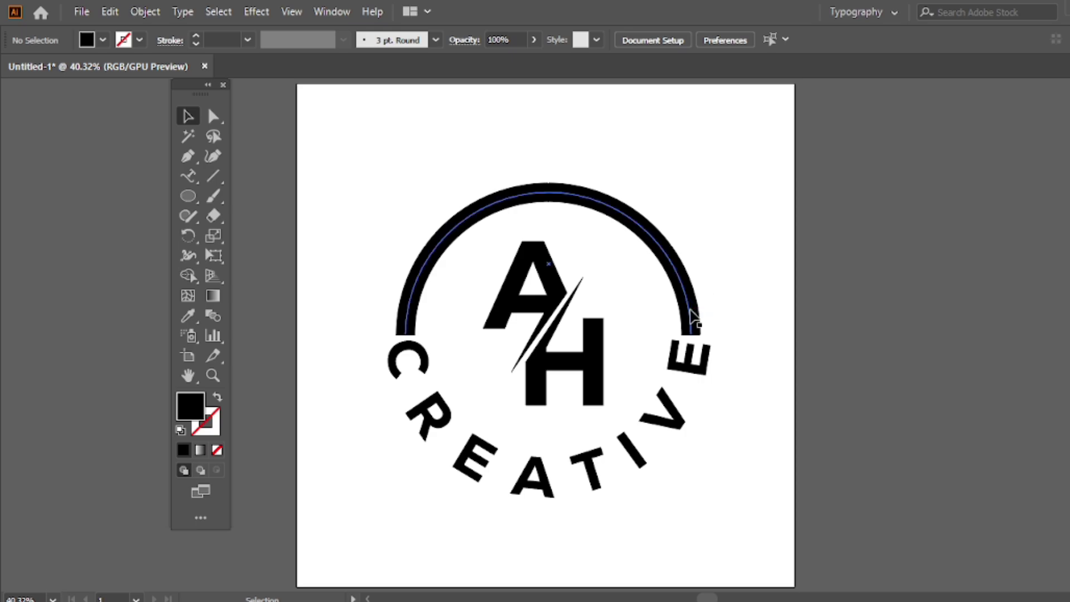
- Nudge the upper arc up slightly with Shift+Up twice
left_click(692, 313)
key("shift+Up")
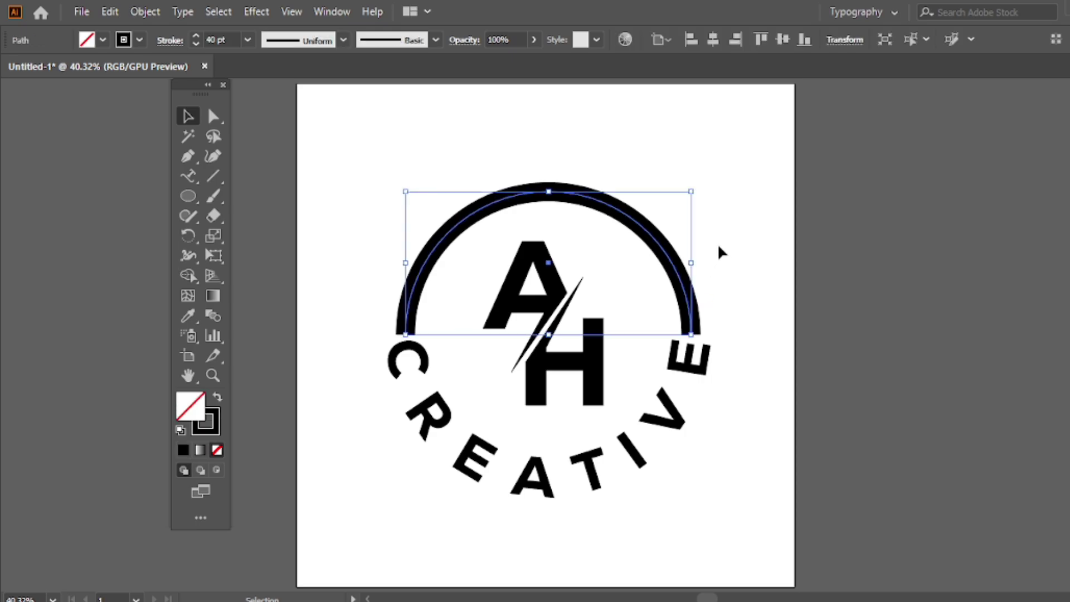
key("shift+Up")
key("shift+Up")
key("shift+Up")
left_click(724, 241)
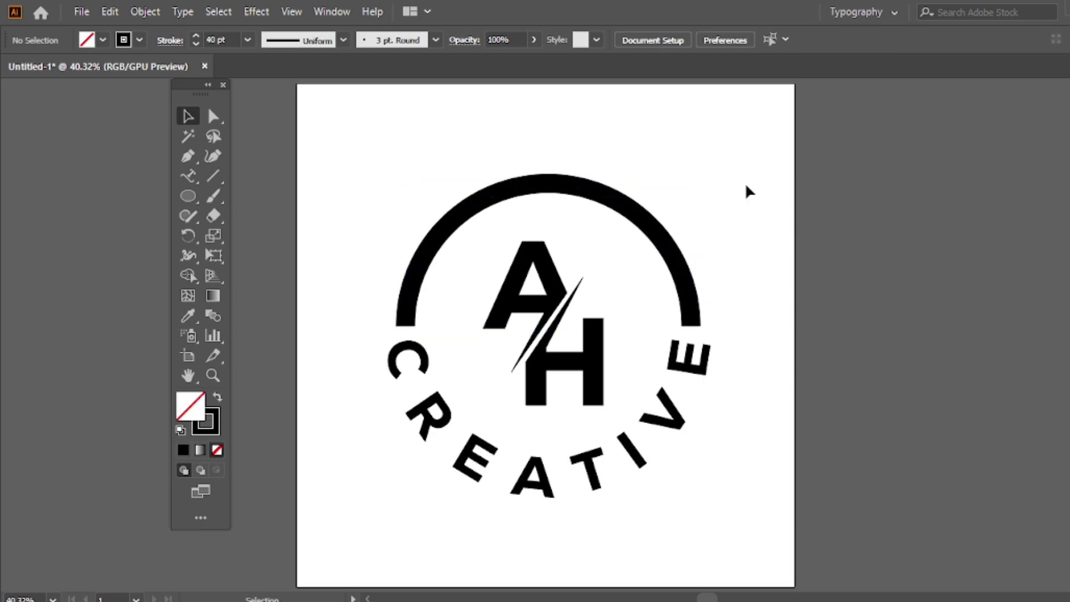
left_click_drag(748, 256, 456, 255)
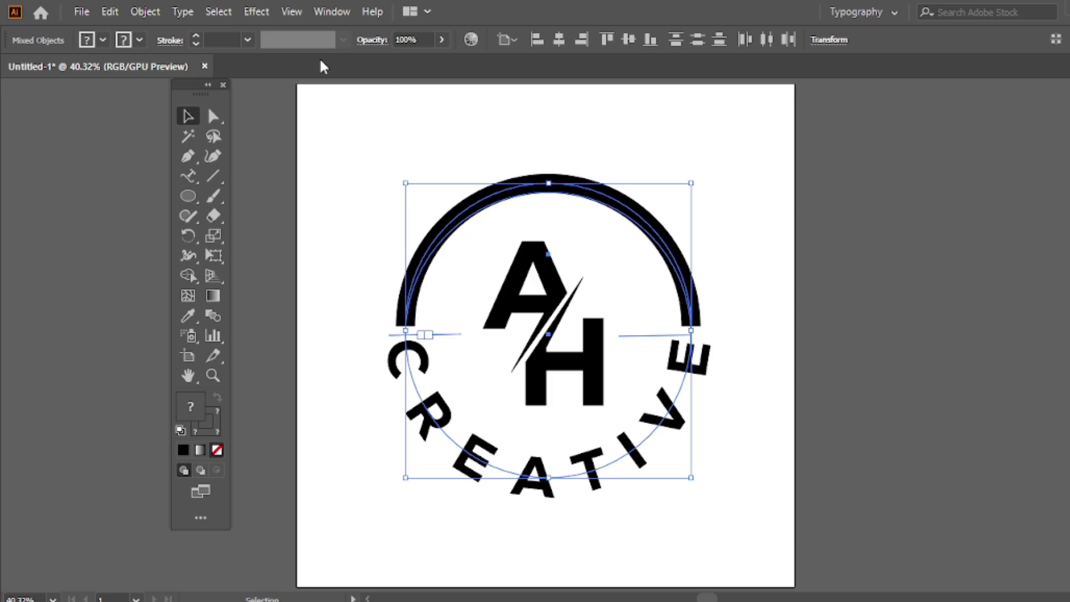
- Expand the arc and curved CREATIVE text into plain shapes
left_click(150, 11)
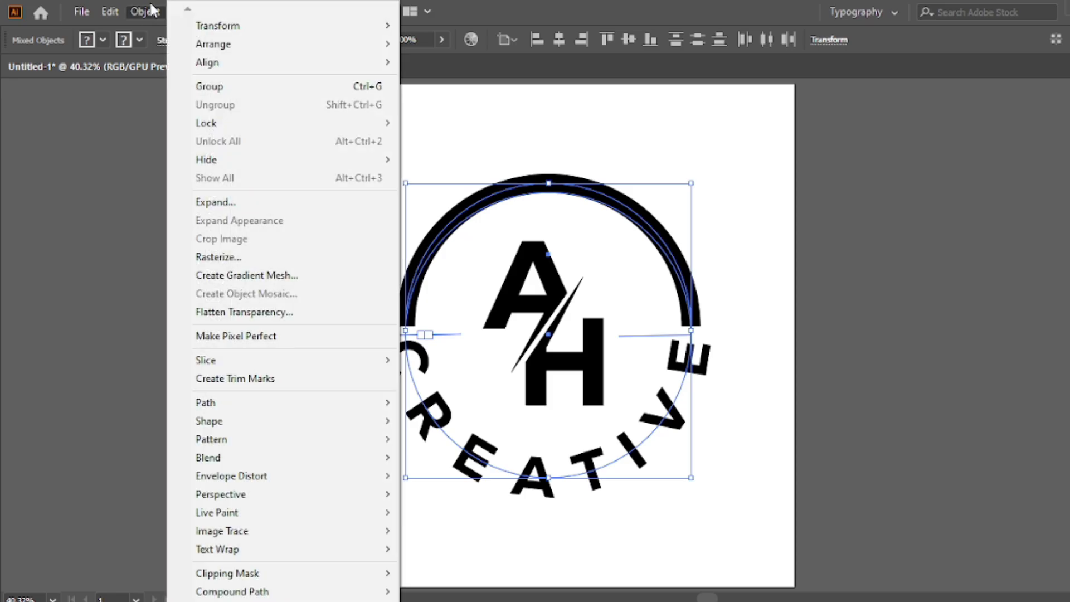
left_click(231, 207)
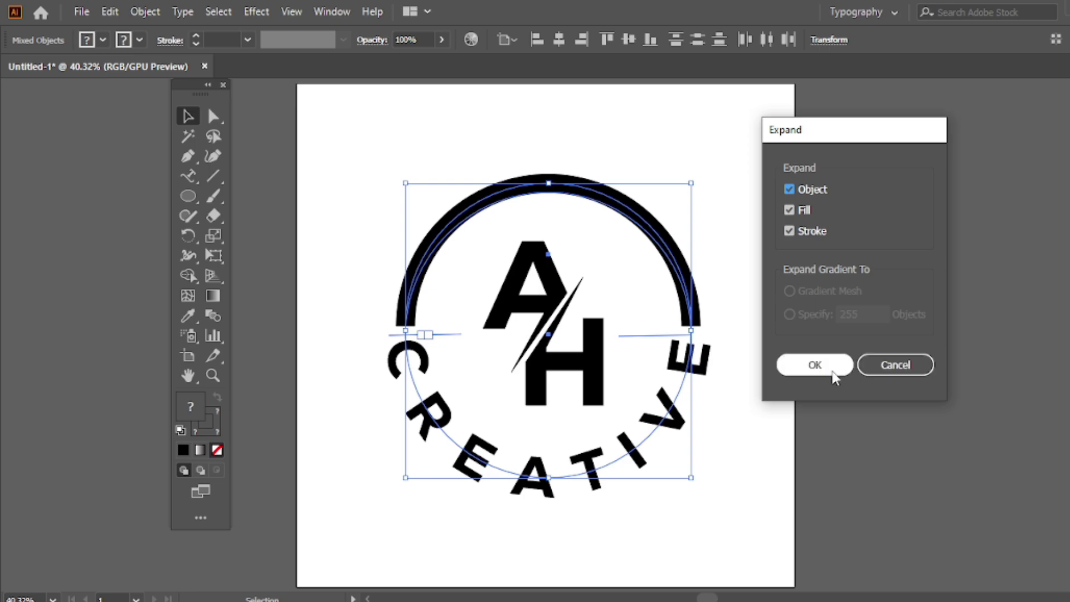
left_click(814, 365)
left_click(739, 156)
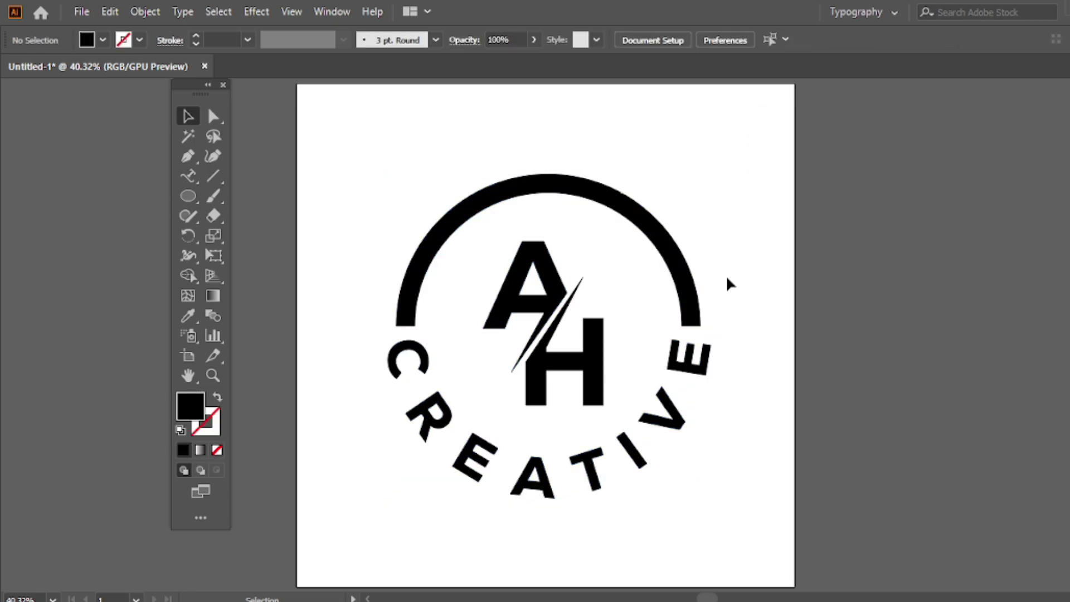
left_click_drag(742, 301, 643, 373)
- Enlarge the AH letters slightly and group the entire logo
left_click(590, 349)
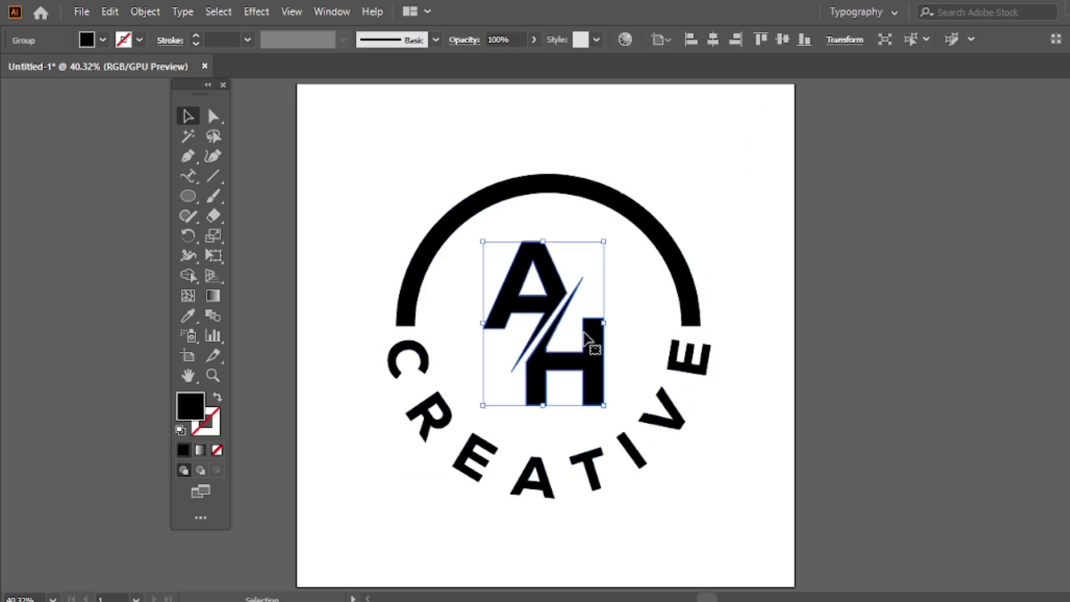
left_click_drag(605, 324, 614, 323)
left_click_drag(714, 207, 587, 417)
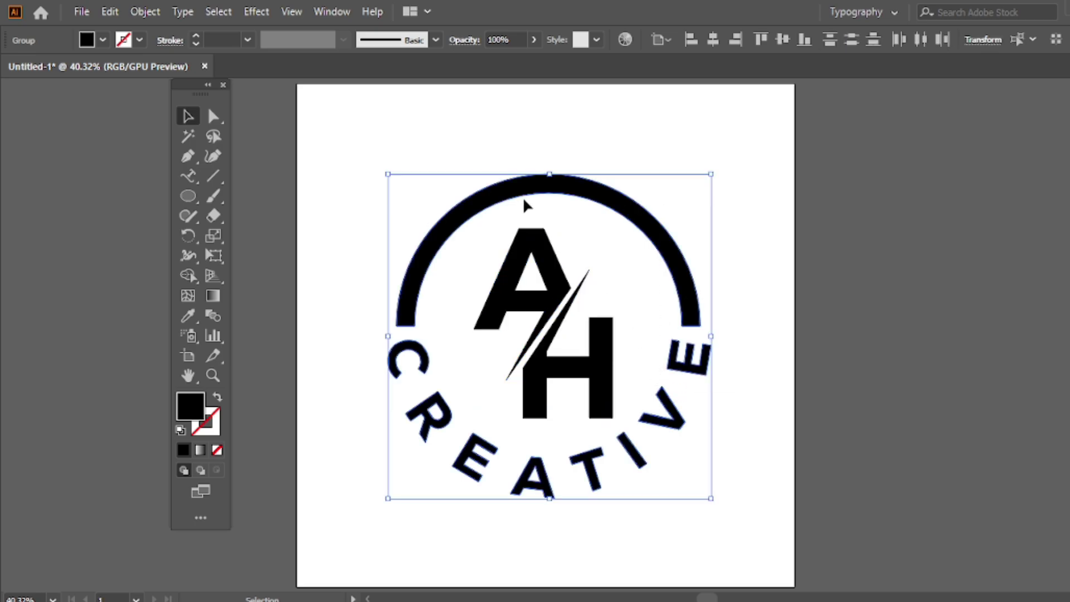
right_click(523, 198)
left_click(569, 324)
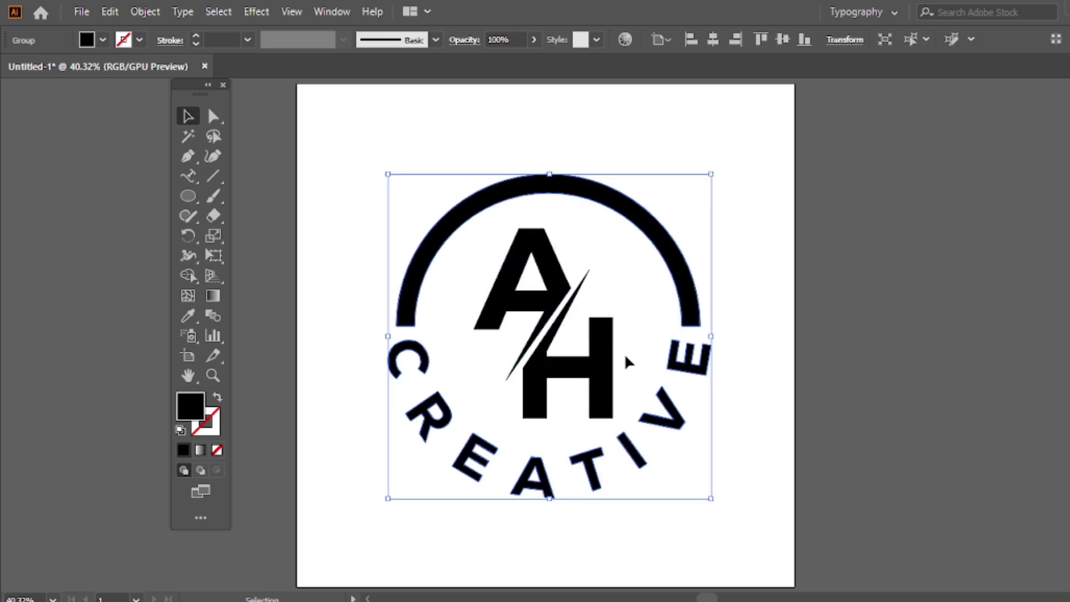
left_click_drag(719, 214, 345, 416)
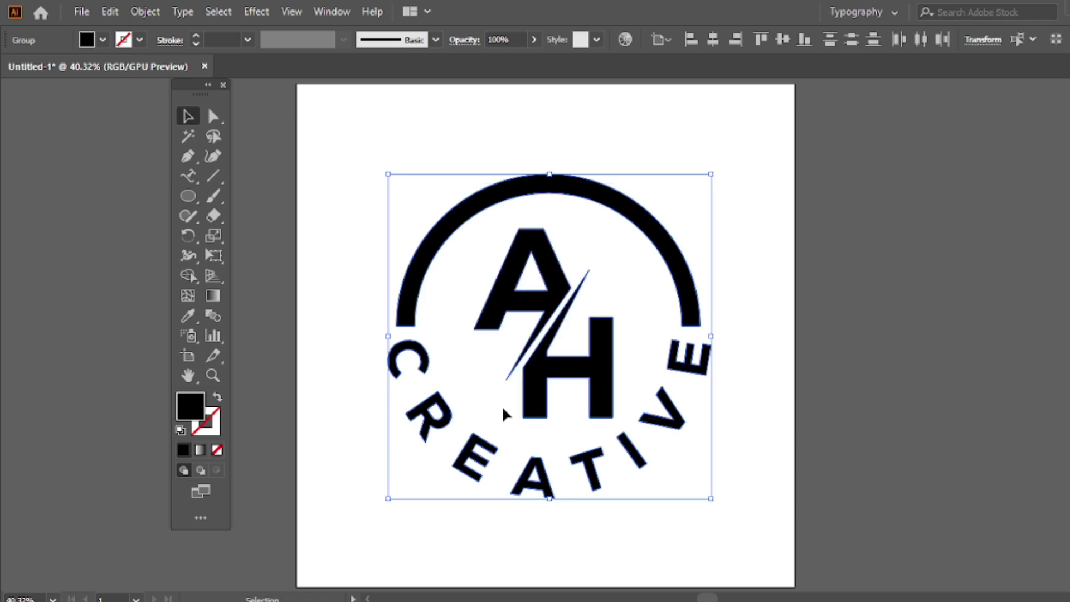
- Centre the logo on the artboard, then undo the vertical centring
left_click(661, 39)
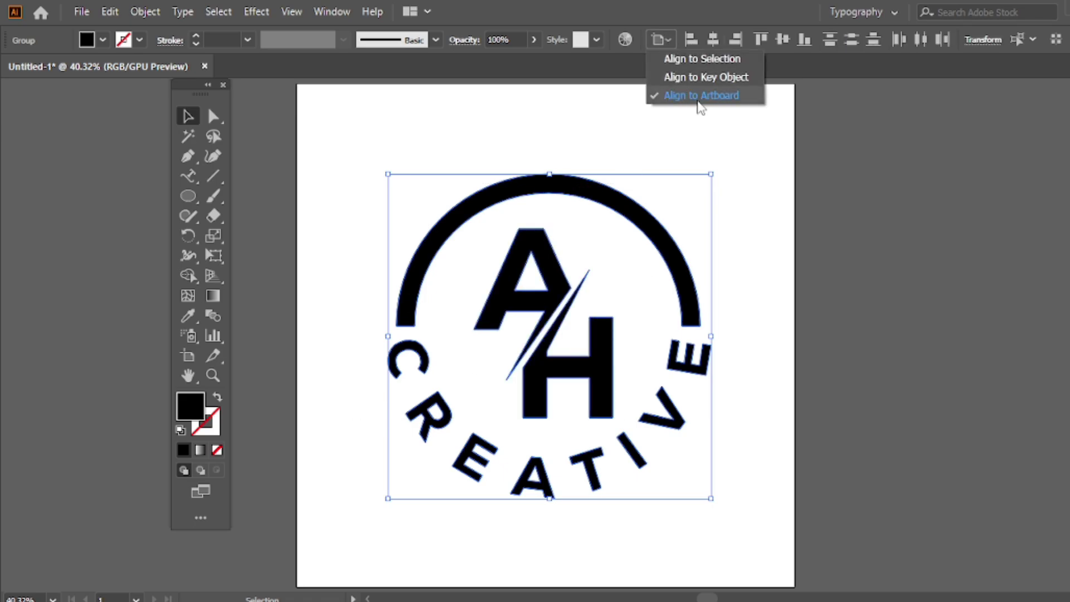
left_click(697, 96)
left_click(713, 39)
left_click(783, 39)
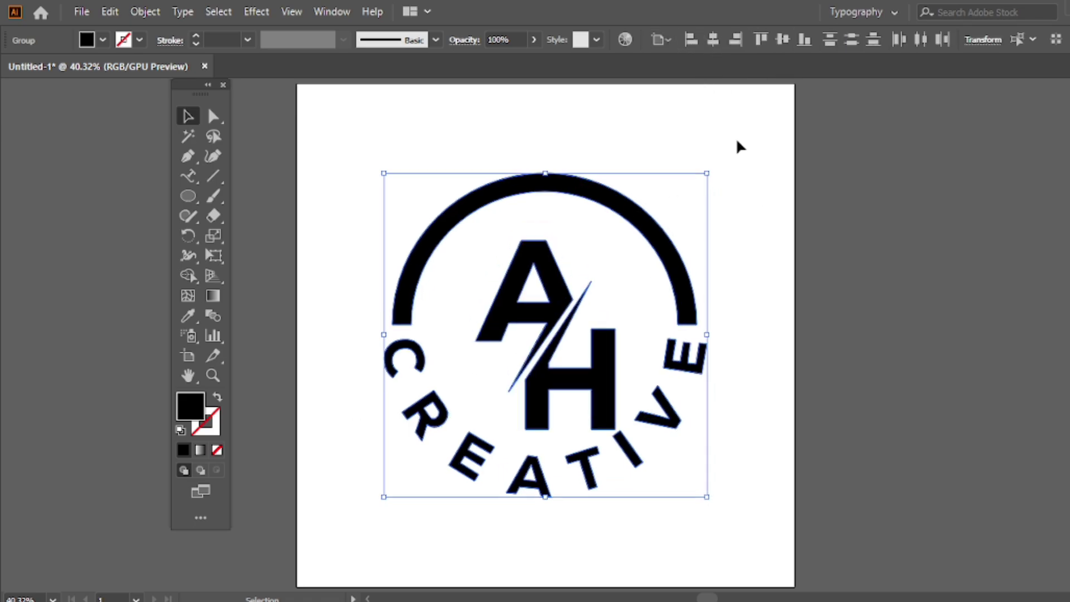
key("ctrl+z")
left_click(750, 148)
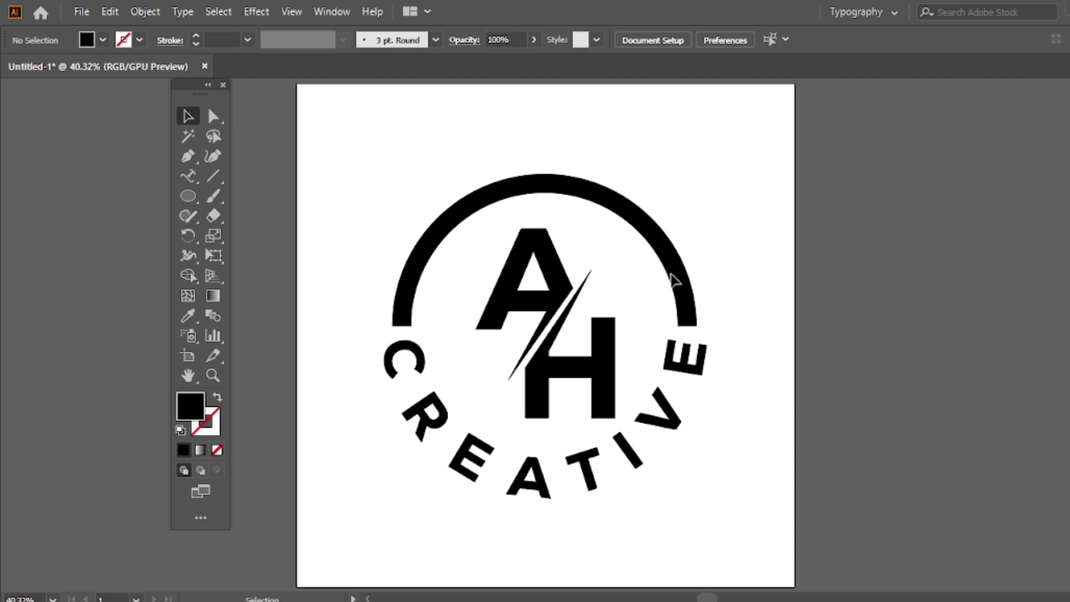
left_click(595, 318)
left_click(674, 117)
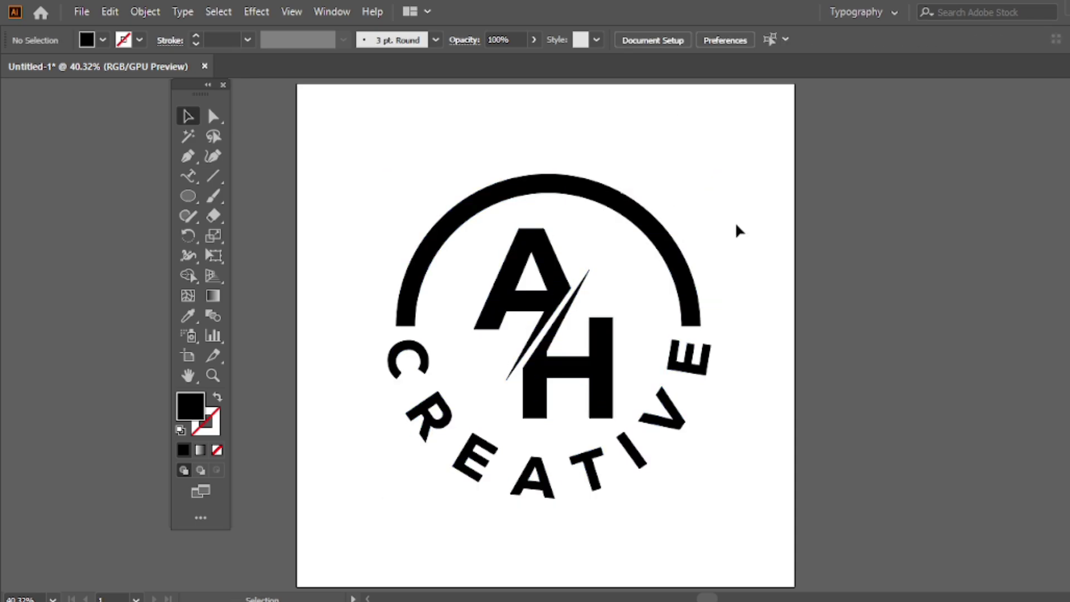
left_click_drag(737, 217, 540, 407)
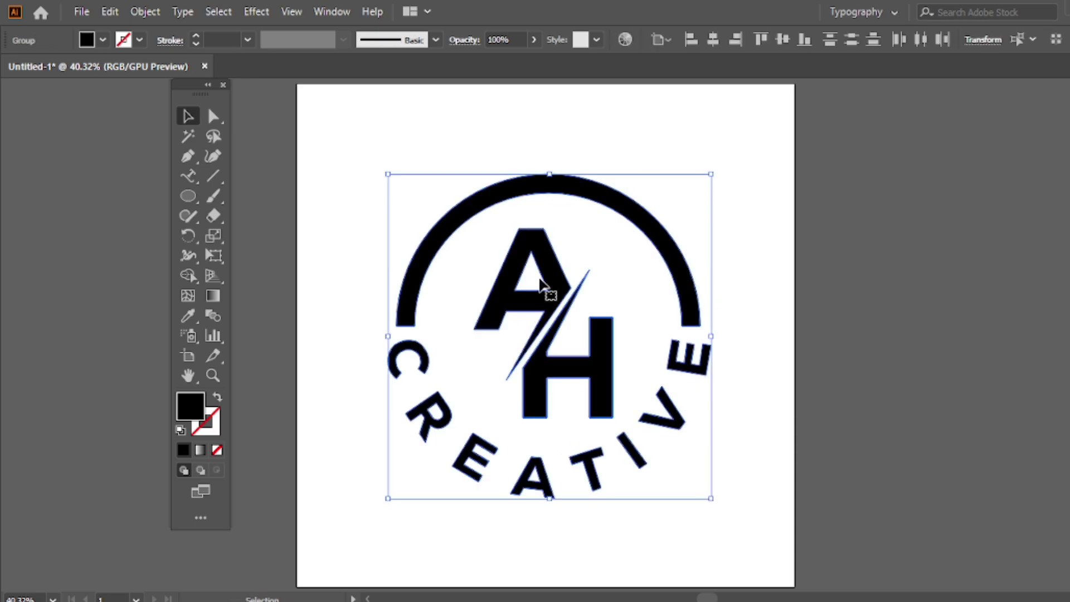
- Set Align To Selection and centre the logo parts horizontally and vertically
left_click(661, 39)
left_click(697, 67)
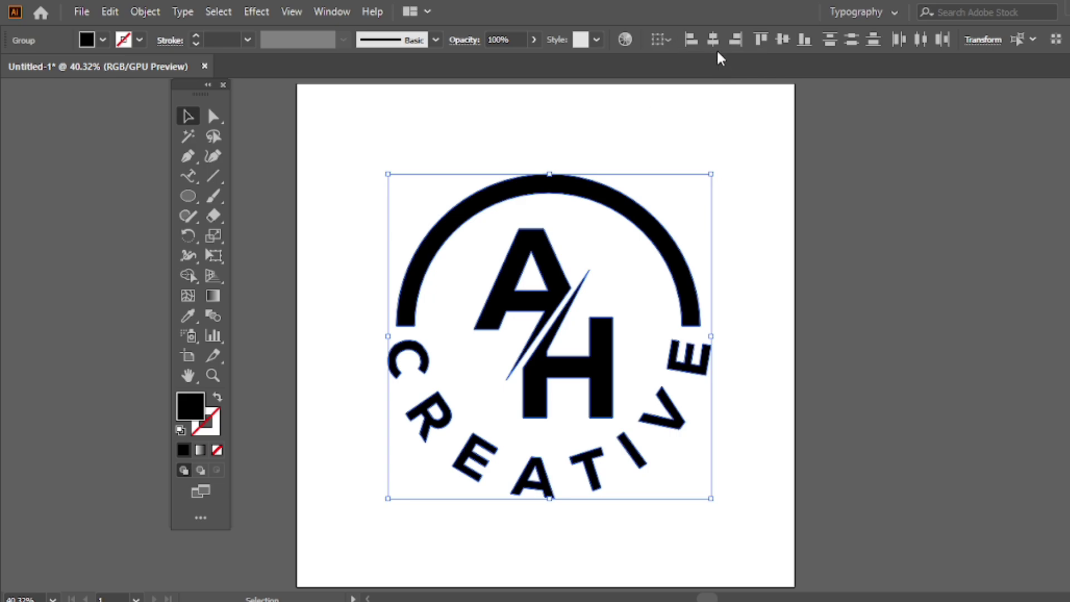
left_click(713, 39)
left_click(784, 43)
left_click(690, 179)
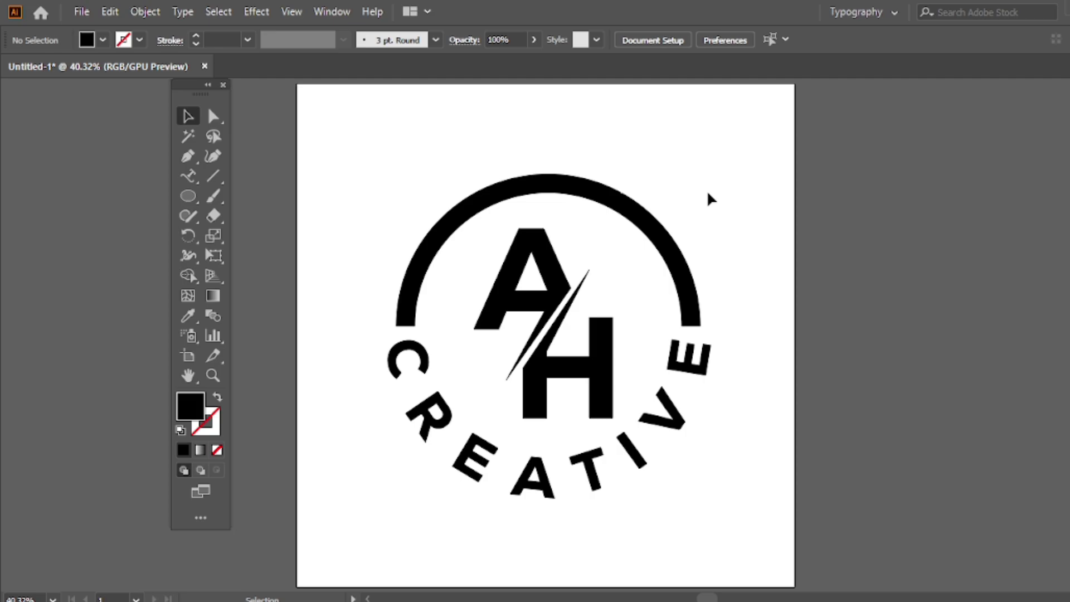
left_click_drag(709, 192, 382, 454)
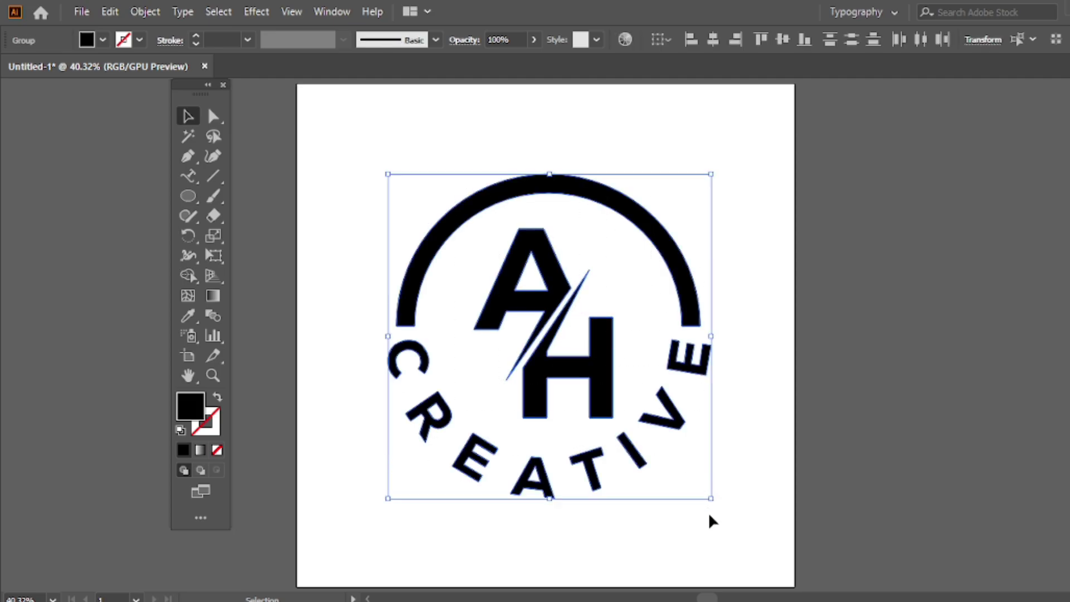
- Shrink the logo, reposition the A and H letters, then slightly enlarge the logo and AH letters
left_click_drag(710, 497, 676, 475)
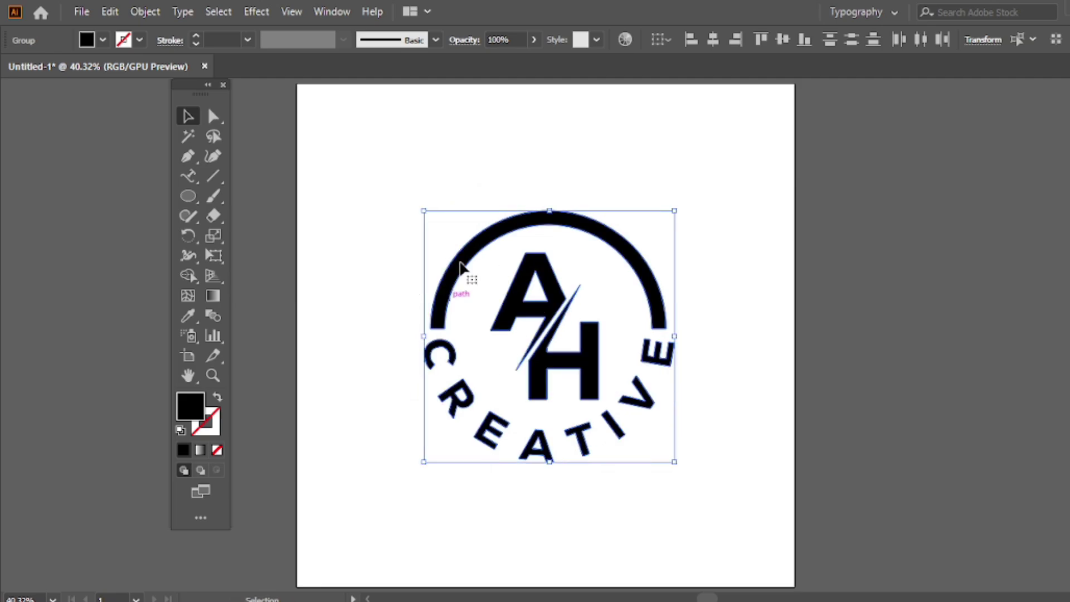
left_click(519, 234)
left_click_drag(550, 299, 566, 284)
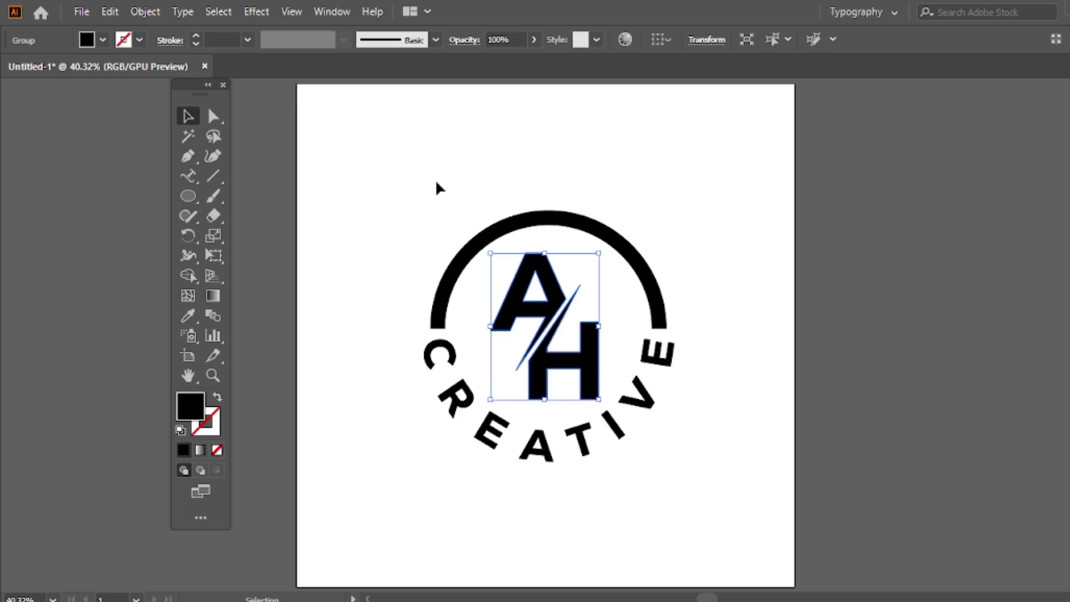
left_click(437, 157)
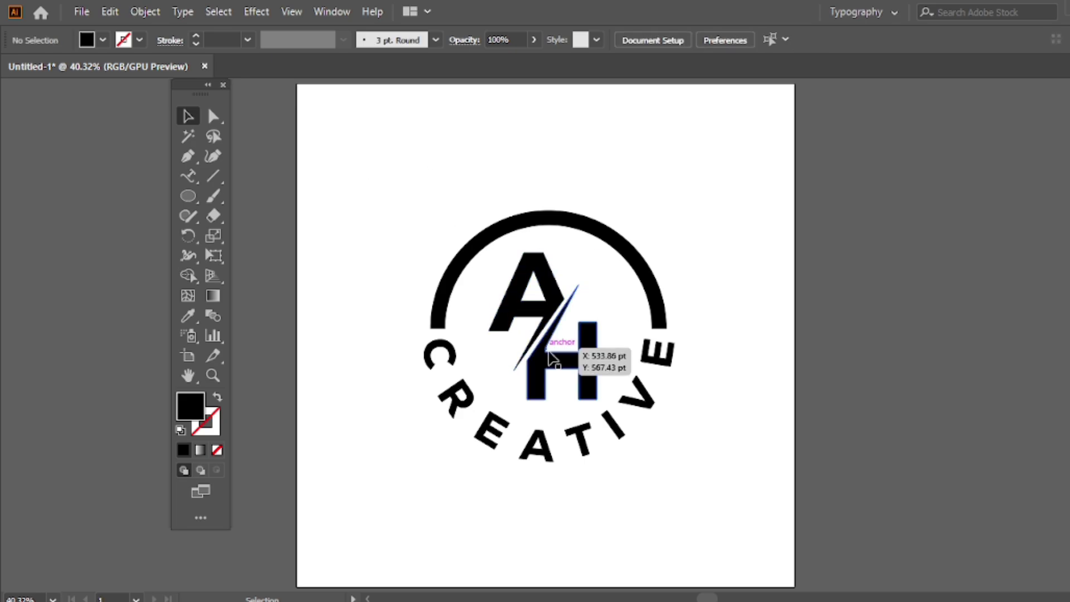
left_click(552, 358)
left_click(663, 370)
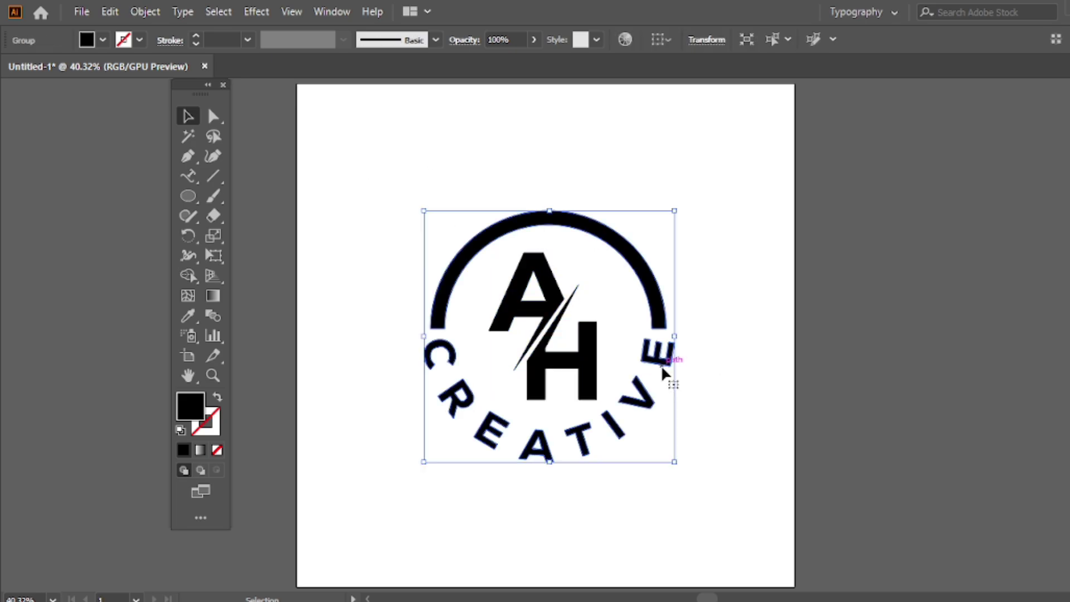
left_click_drag(675, 462, 680, 467)
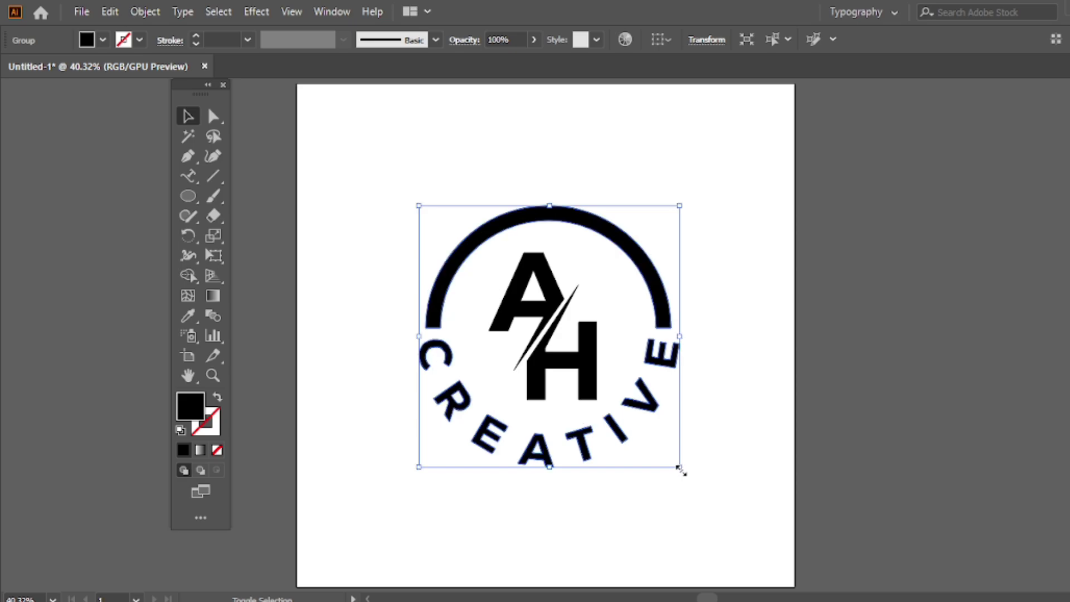
left_click(756, 326)
left_click_drag(601, 357, 601, 358)
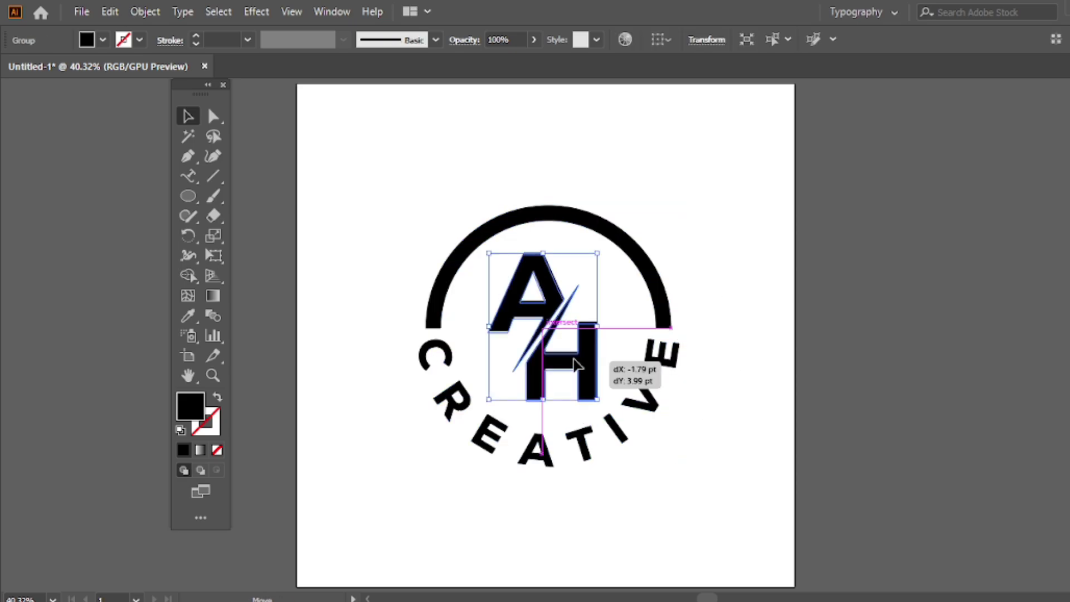
left_click_drag(596, 400, 607, 395)
left_click(690, 222)
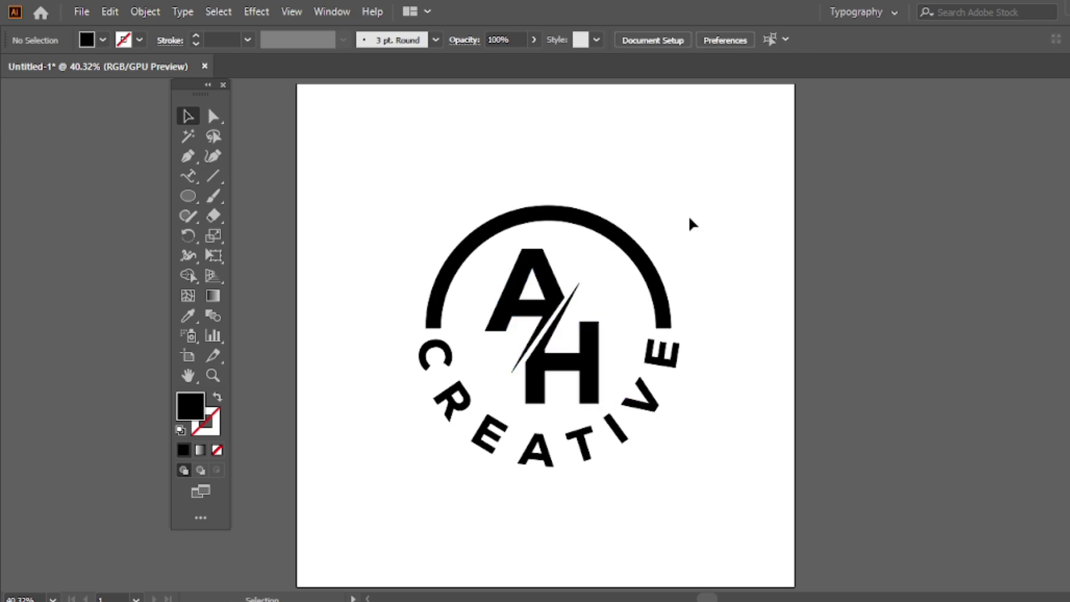
- Group all logo parts and centre the group horizontally and vertically on the artboard
key("ctrl+a")
right_click(451, 155)
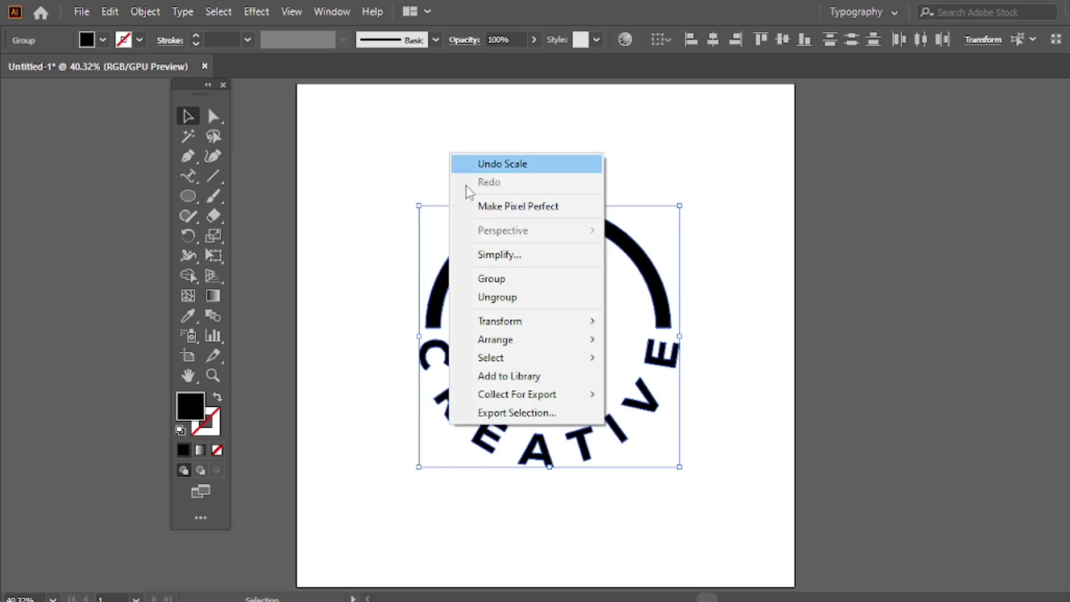
left_click(504, 279)
left_click(662, 40)
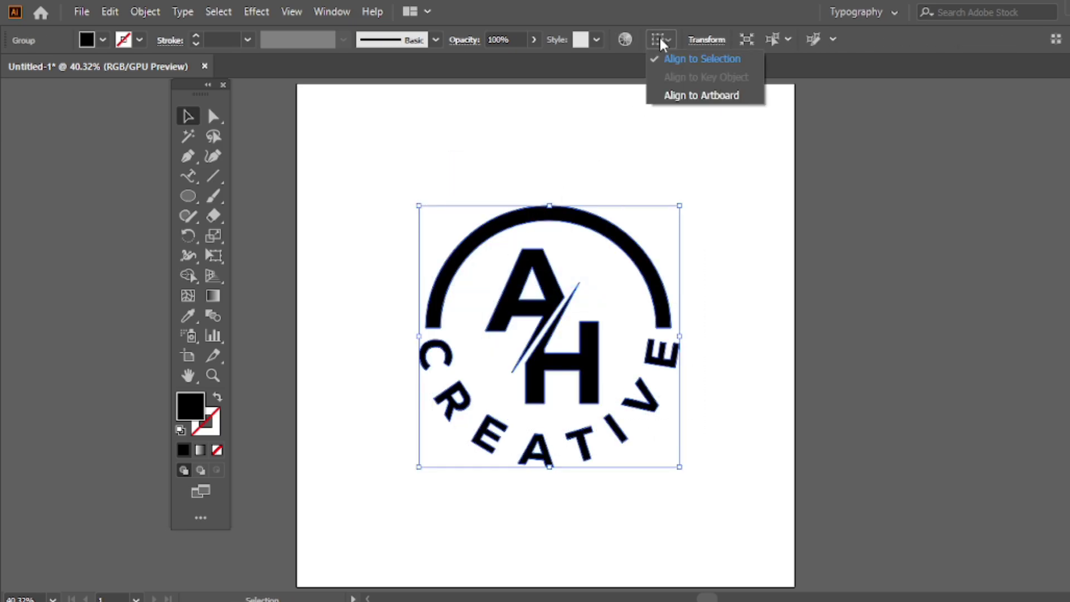
left_click(715, 98)
left_click(713, 39)
left_click(783, 39)
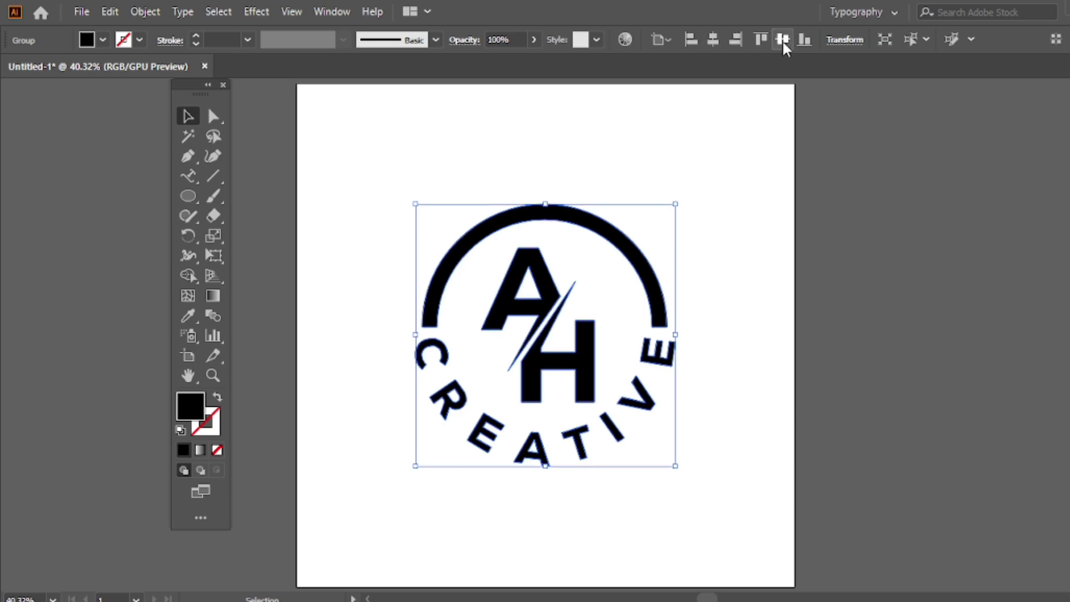
left_click(483, 158)
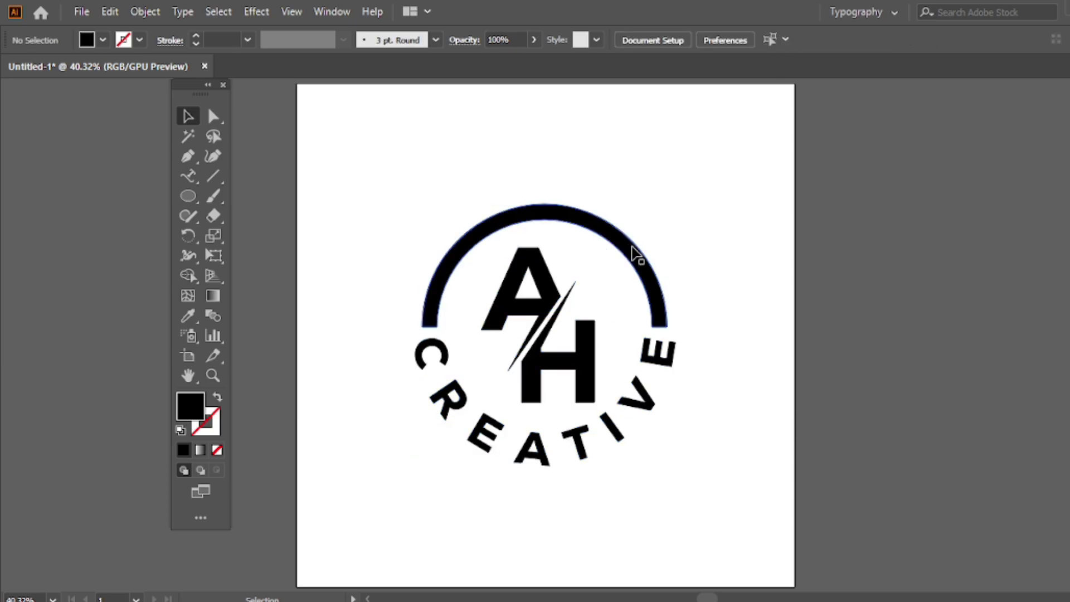
left_click(638, 246)
left_click(645, 179)
- Fill the outer arc and the A-and-slash shape with blue using Direct Selection
key("a")
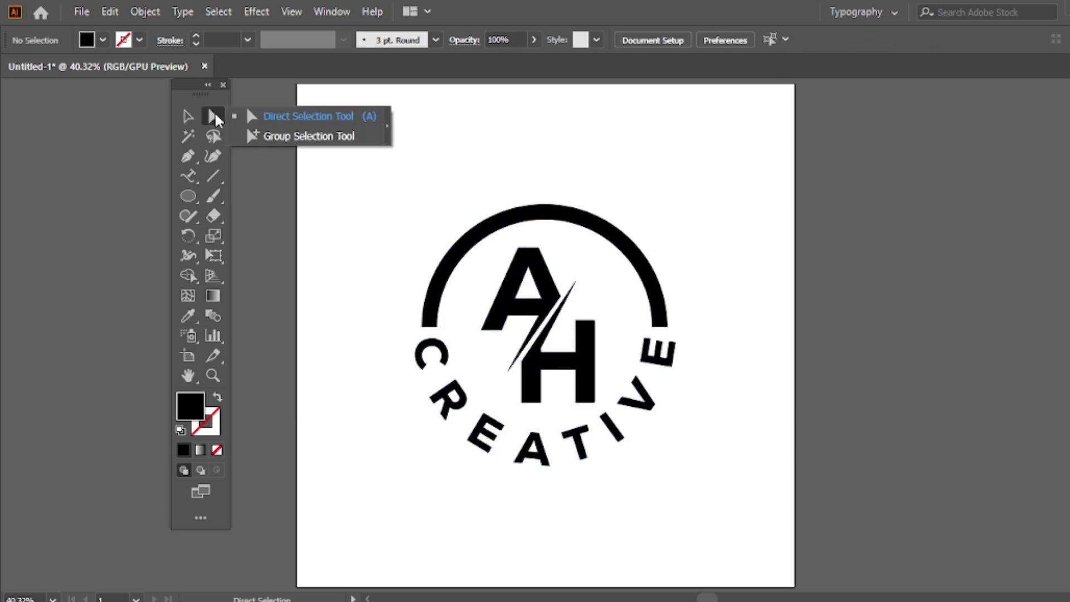
left_click_drag(213, 116, 295, 115)
left_click(510, 293)
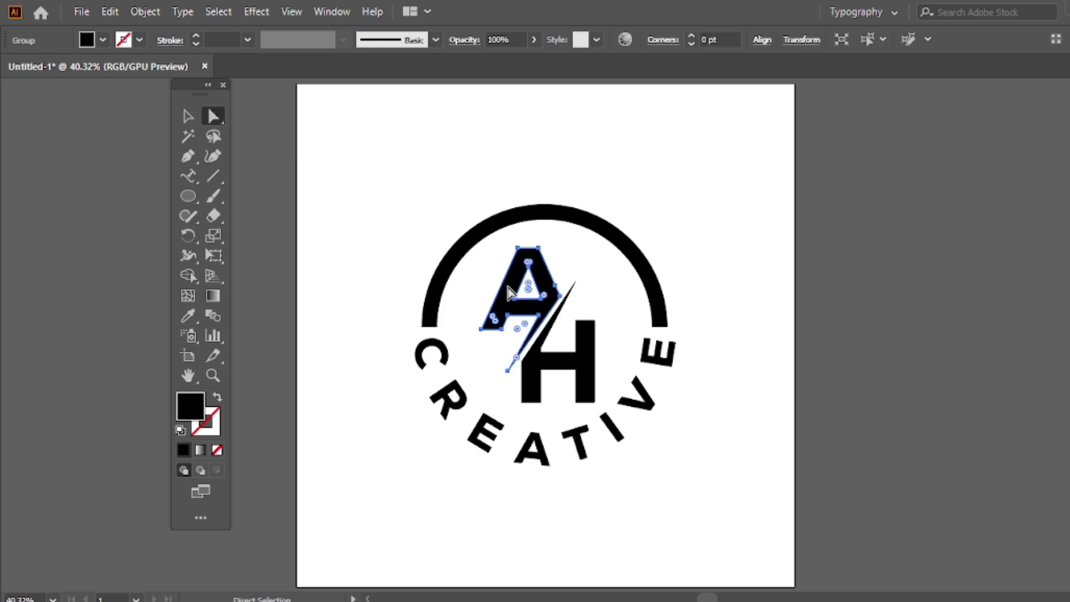
left_click(432, 314, "shift")
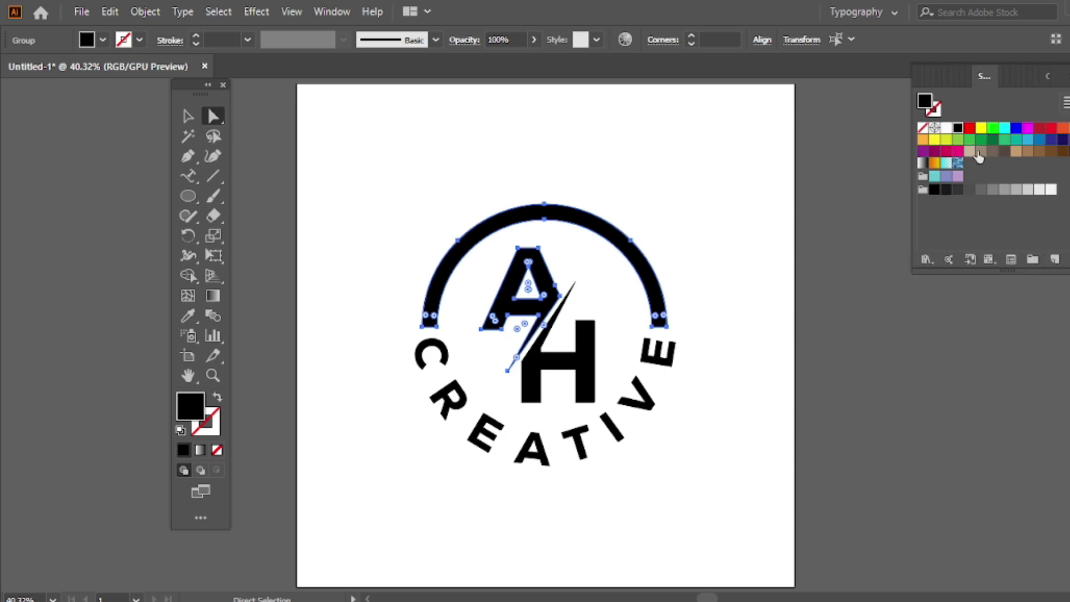
left_click(1027, 139)
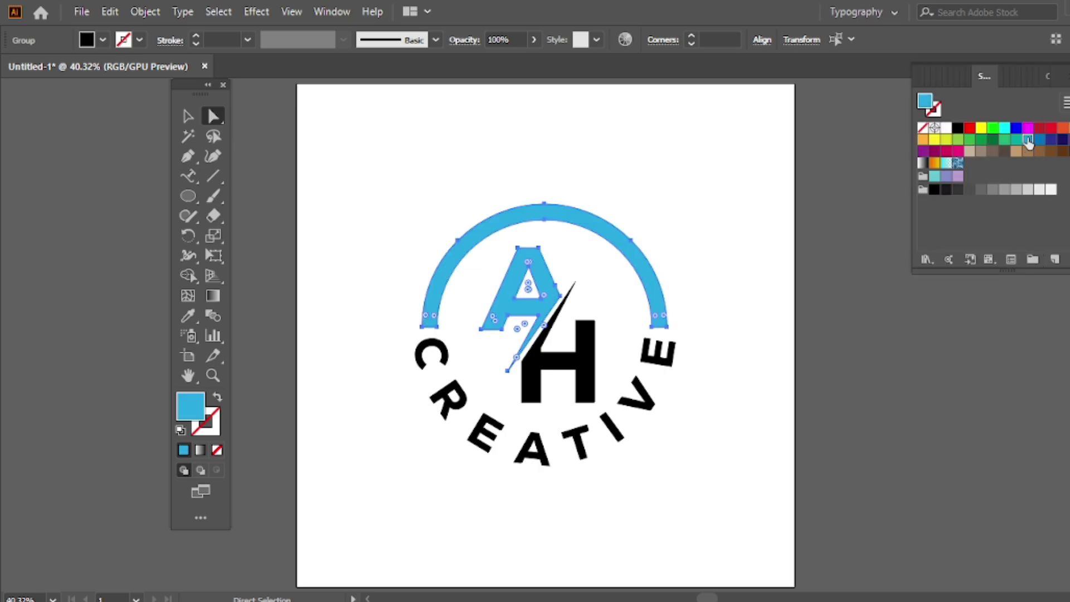
- Give the H a light grey fill after trying a darker grey
left_click(585, 374)
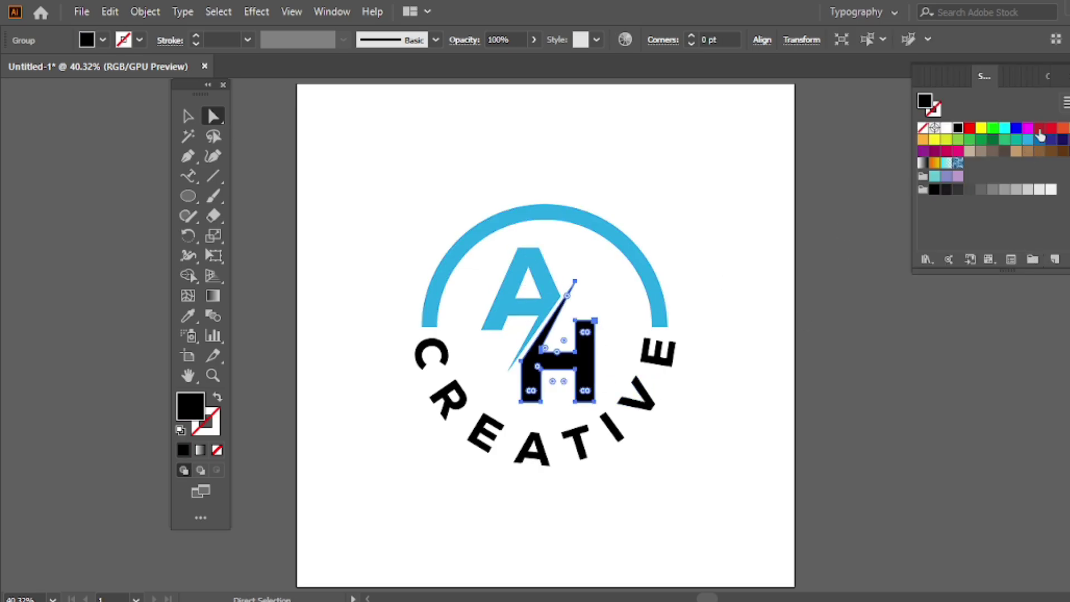
left_click(1001, 190)
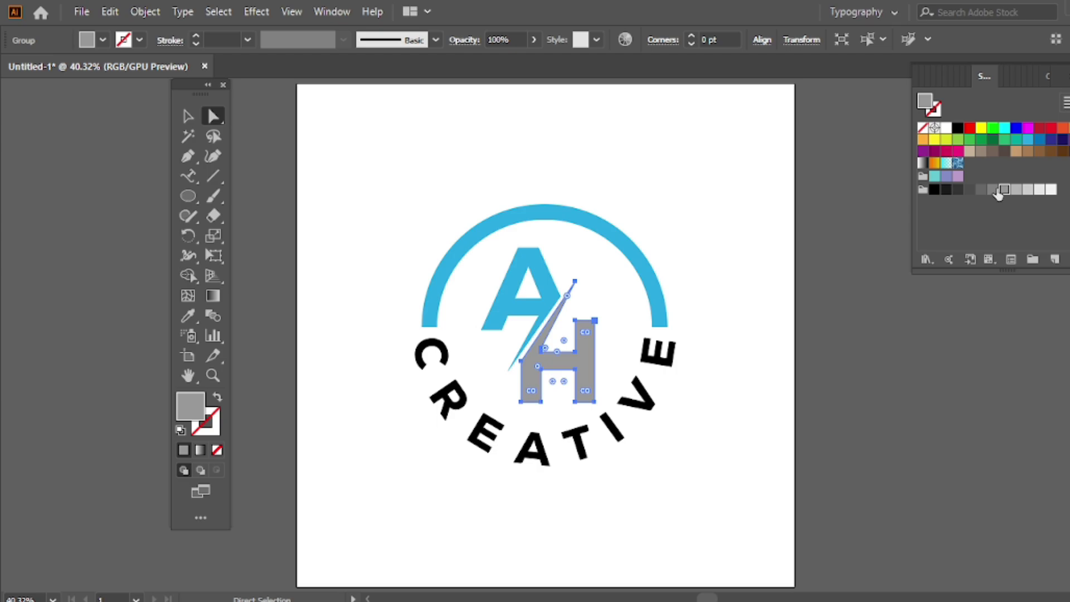
left_click(993, 190)
left_click(1005, 190)
left_click(673, 238)
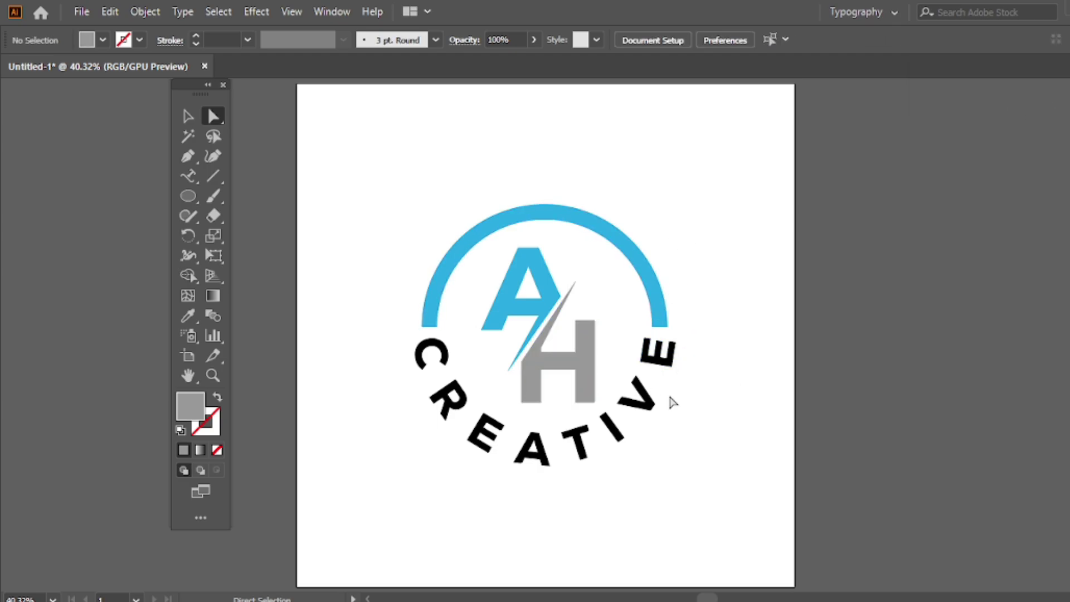
- Color all the CREATIVE letters with the H's grey using the Eyedropper
left_click(665, 367)
left_click(637, 397, "shift")
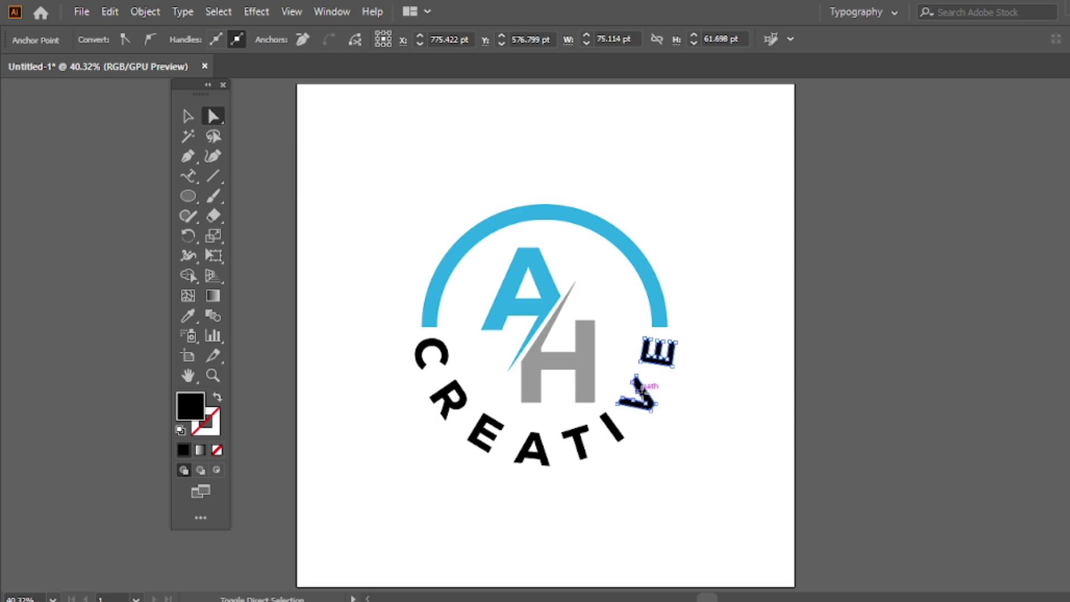
left_click(613, 426, "shift")
left_click(579, 441, "shift")
left_click(490, 437, "shift")
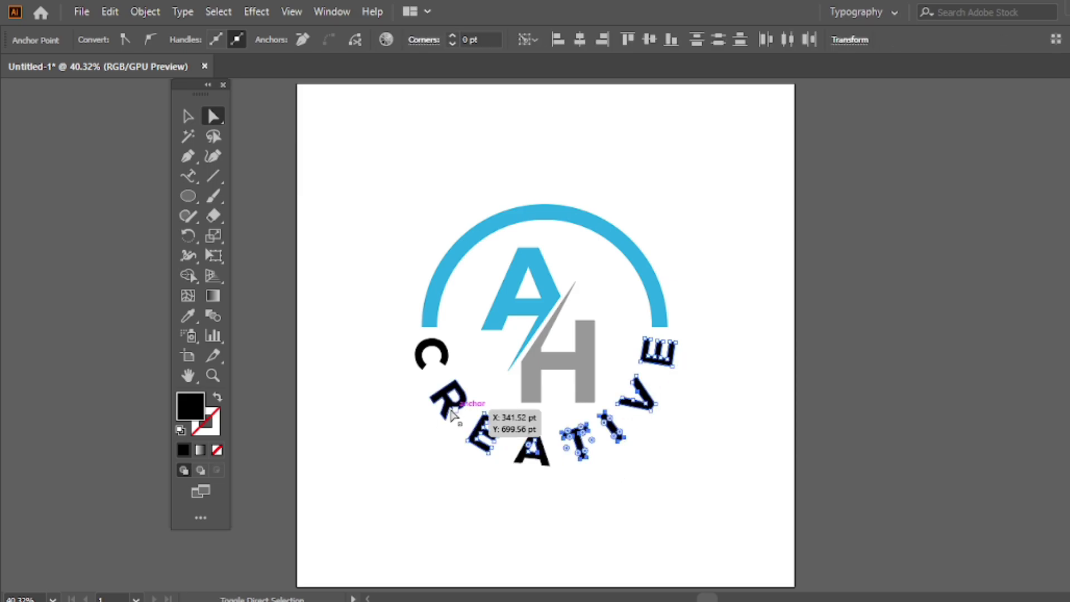
left_click(448, 399, "shift")
left_click(430, 354, "shift")
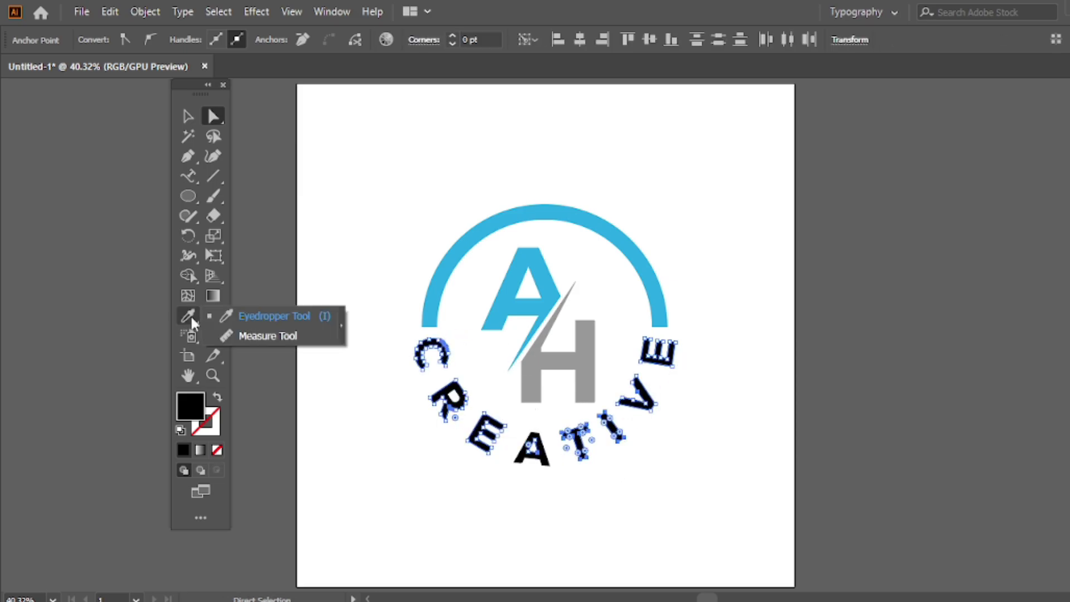
left_click_drag(190, 316, 257, 313)
left_click(534, 374)
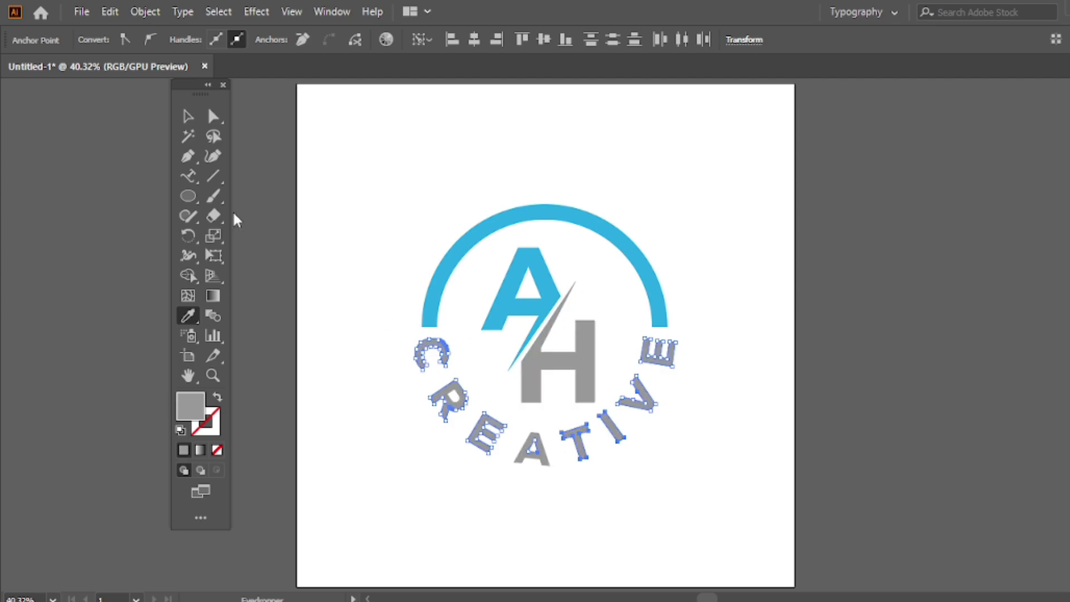
left_click(188, 115)
left_click(418, 213)
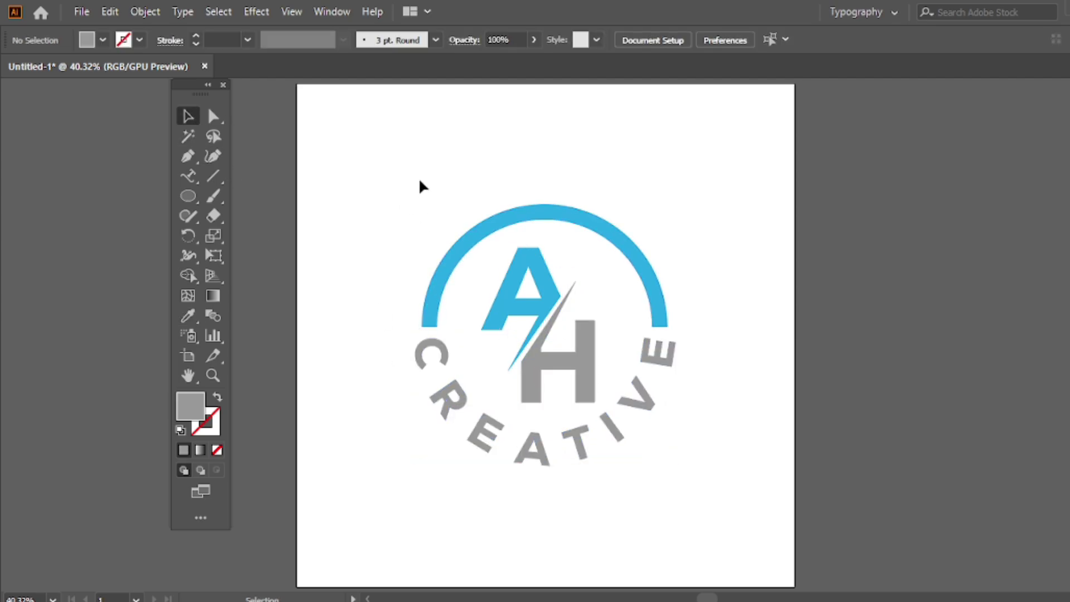
- Ungroup the whole logo and copy it with Edit > Copy
left_click_drag(423, 187, 697, 448)
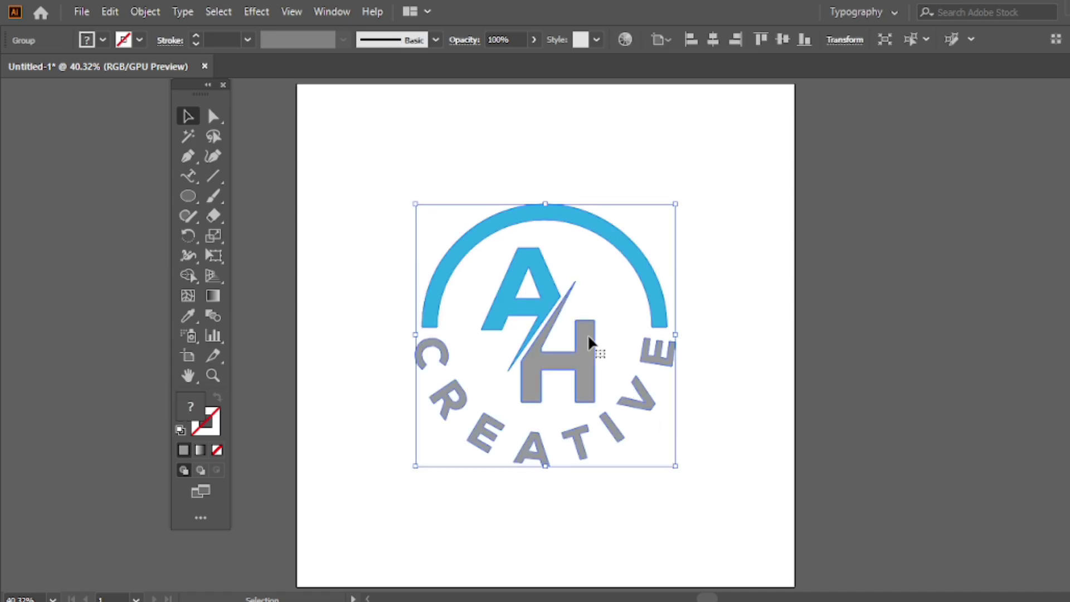
right_click(470, 177)
left_click(514, 317)
left_click(394, 201)
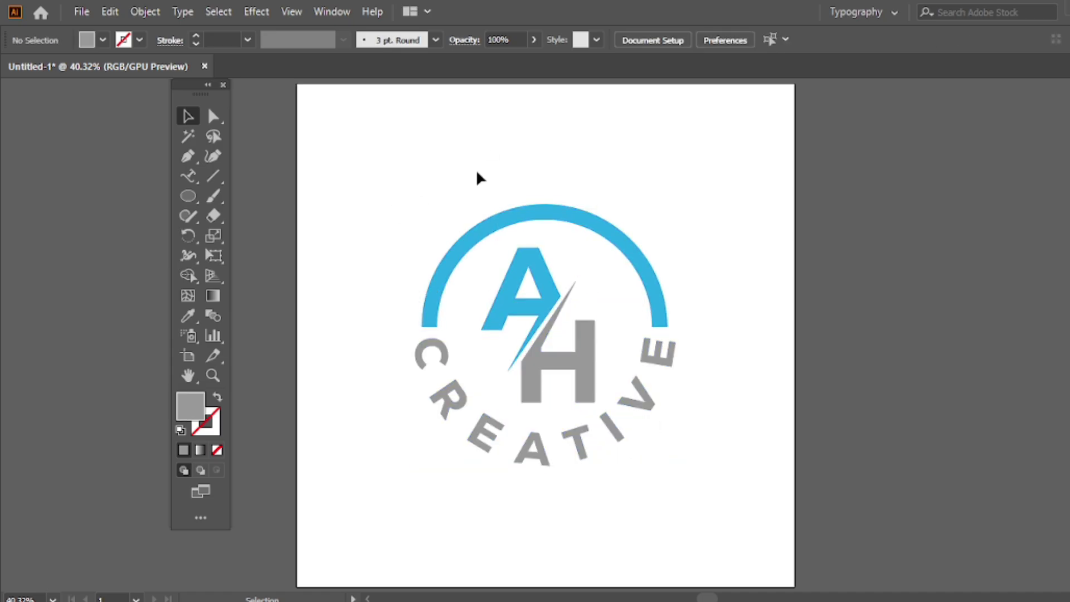
left_click(490, 229)
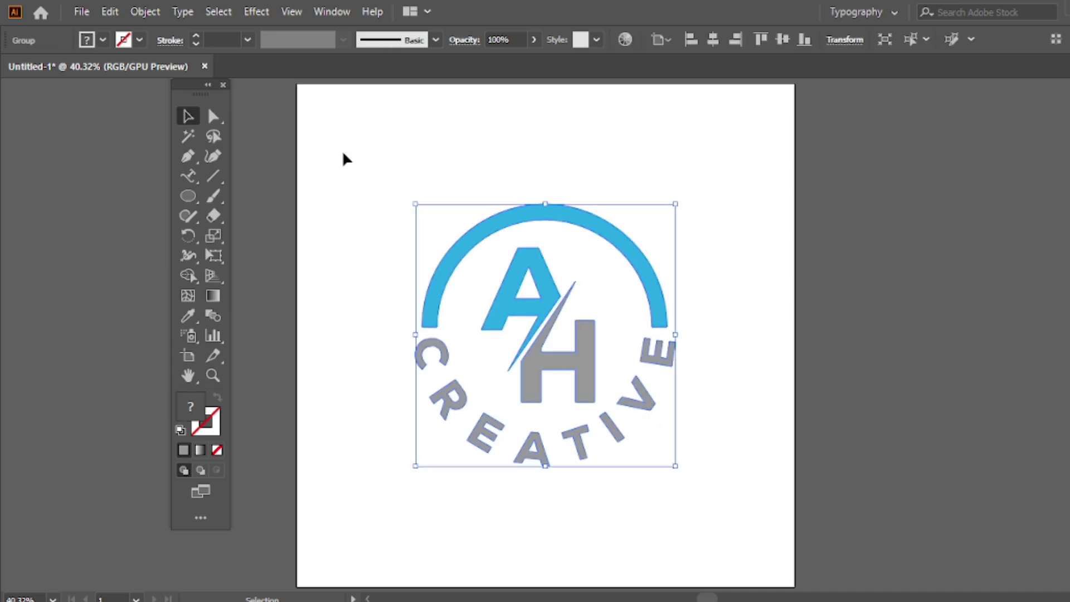
left_click(109, 11)
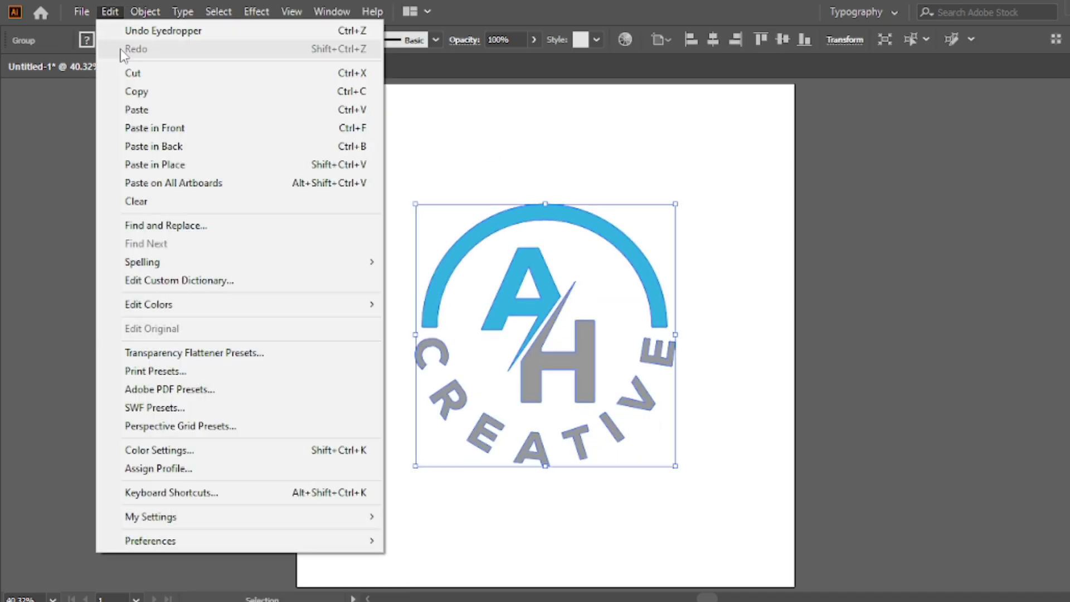
left_click(156, 92)
left_click(424, 135)
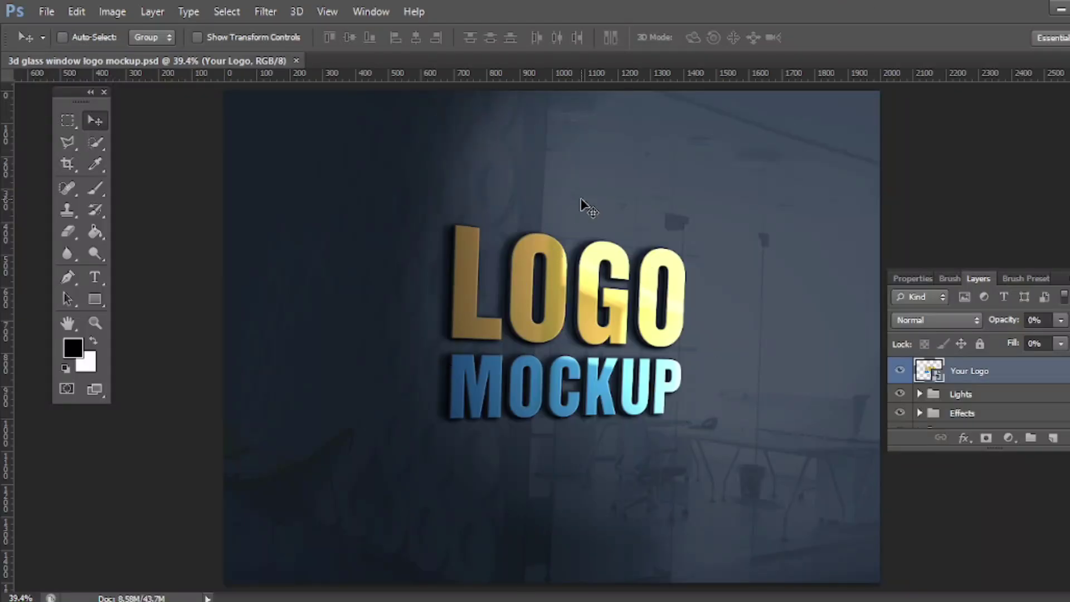
- Paste the logo into the Your Logo smart object as a Smart Object, scaled to about 269%
double_click(926, 371)
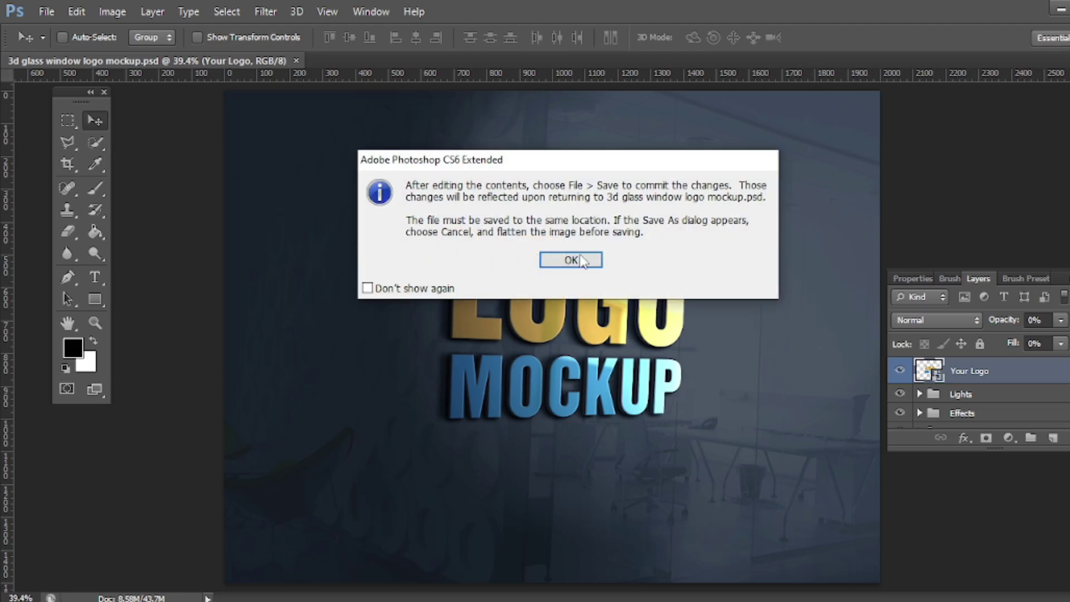
left_click(577, 259)
left_click_drag(427, 78, 500, 59)
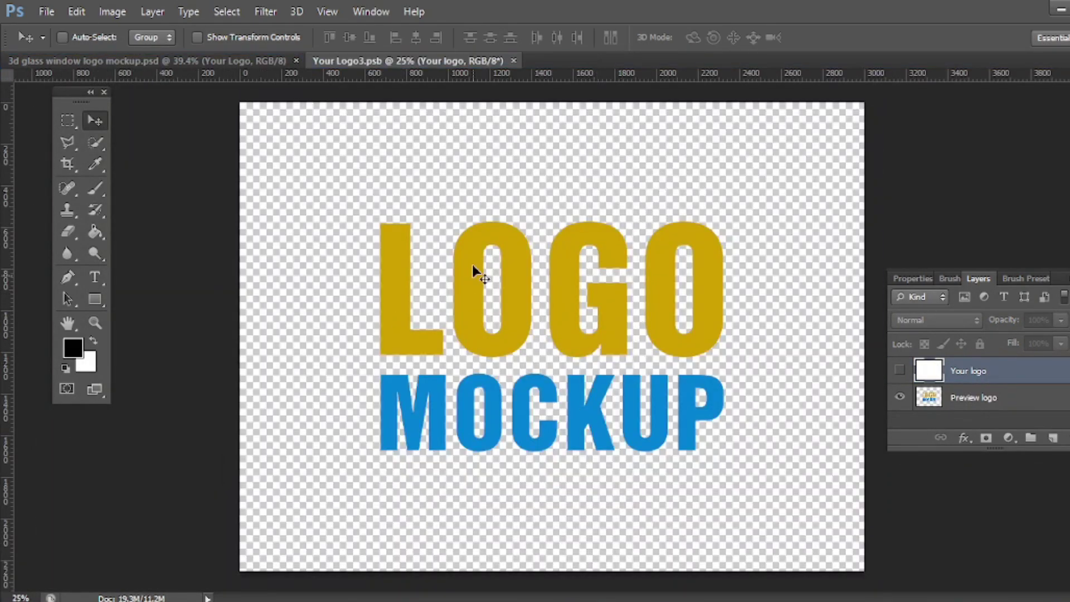
key("ctrl+v")
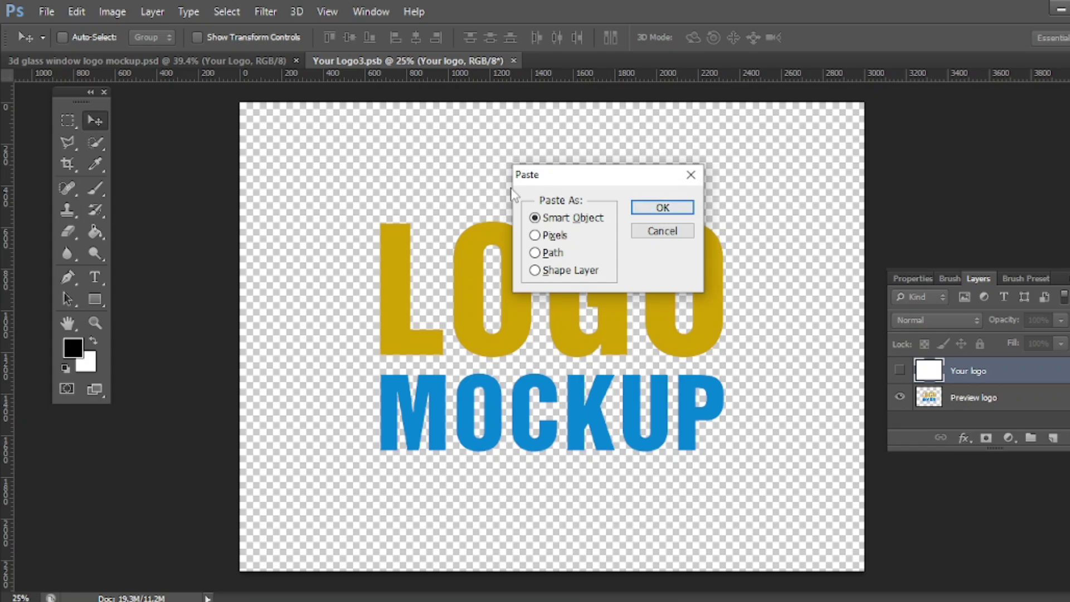
left_click(643, 207)
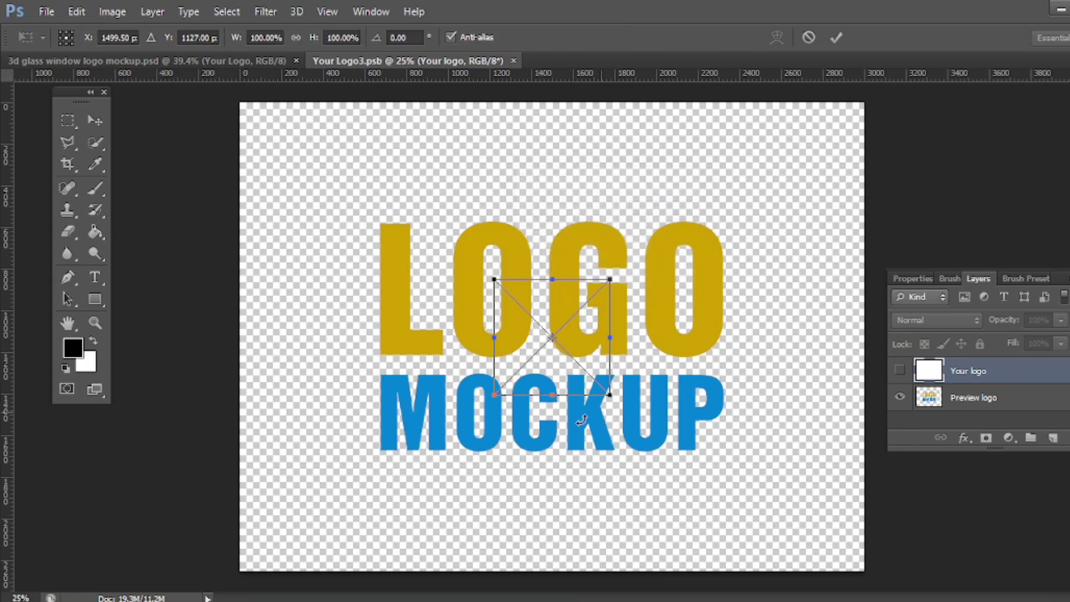
left_click_drag(611, 398, 719, 446)
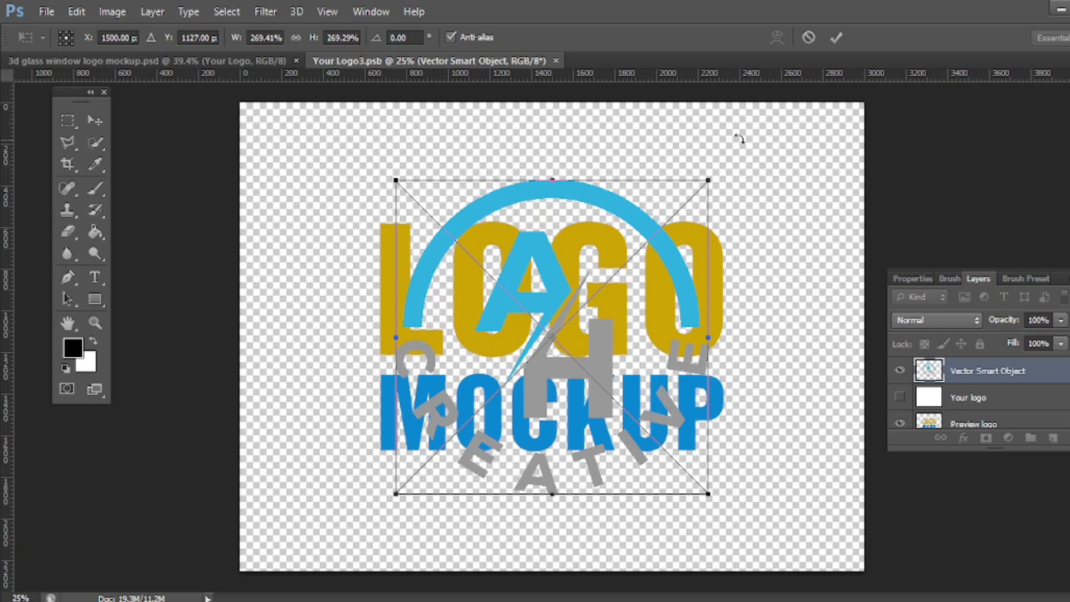
left_click(836, 37)
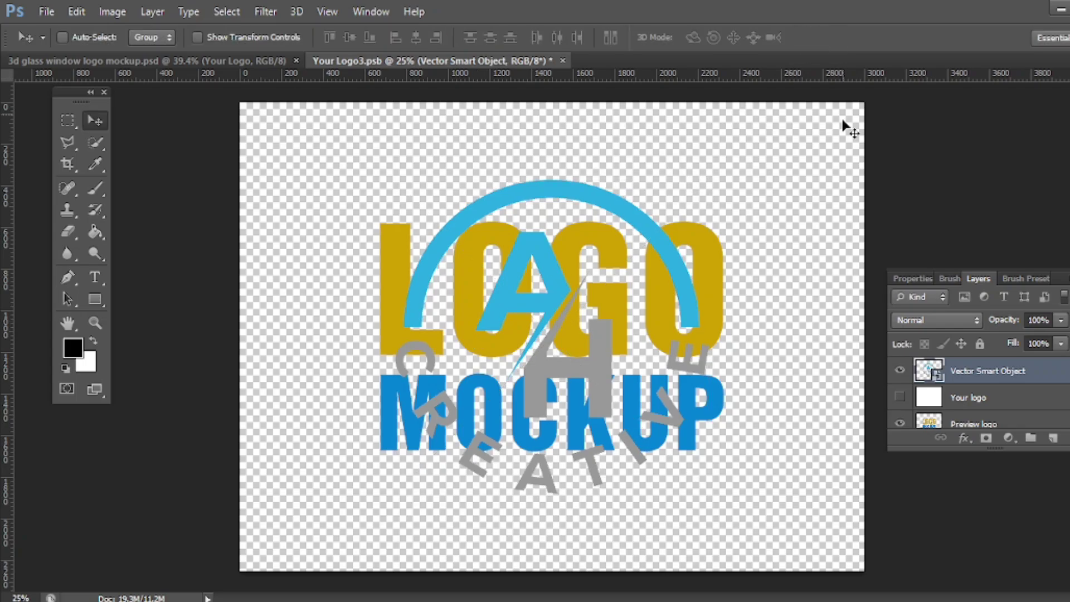
- Hide the LOGO MOCKUP placeholder, then close the .psb and save changes to the mockup
scroll(900, 419, "down", 1)
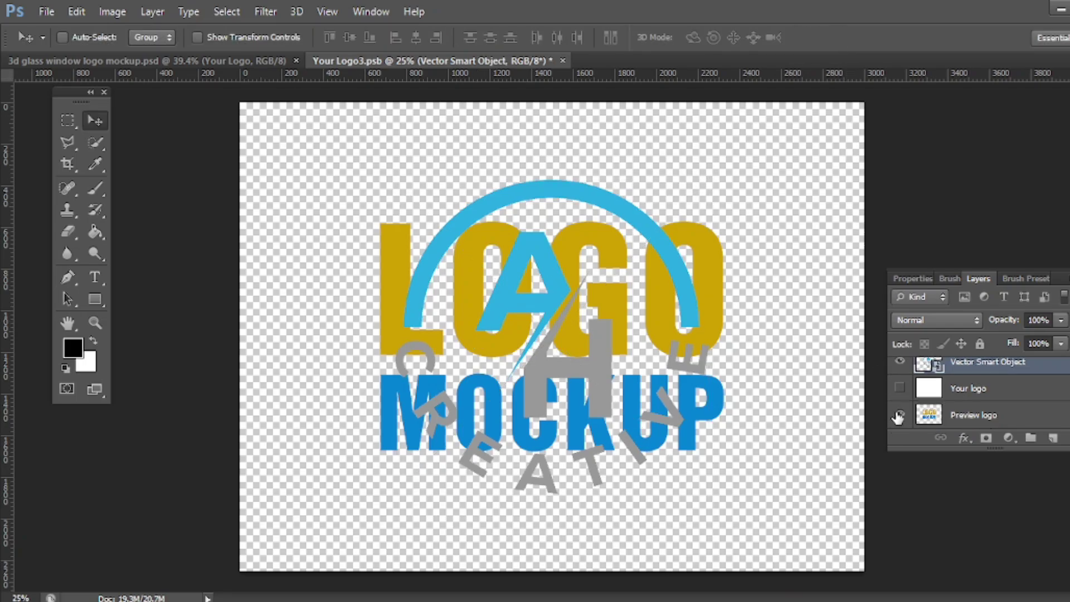
left_click(900, 414)
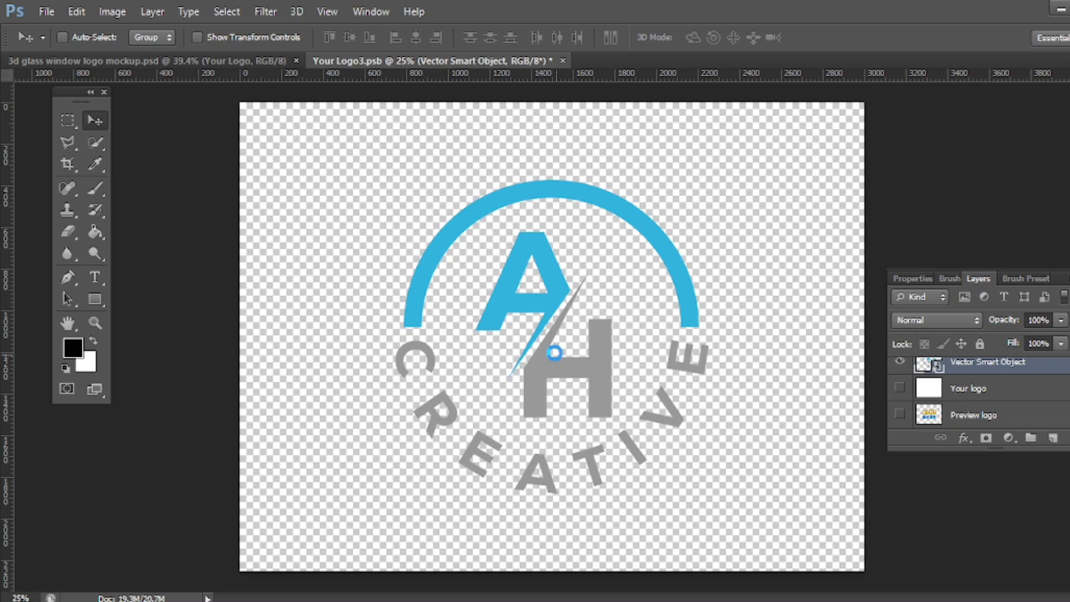
key("ctrl+w")
left_click(441, 230)
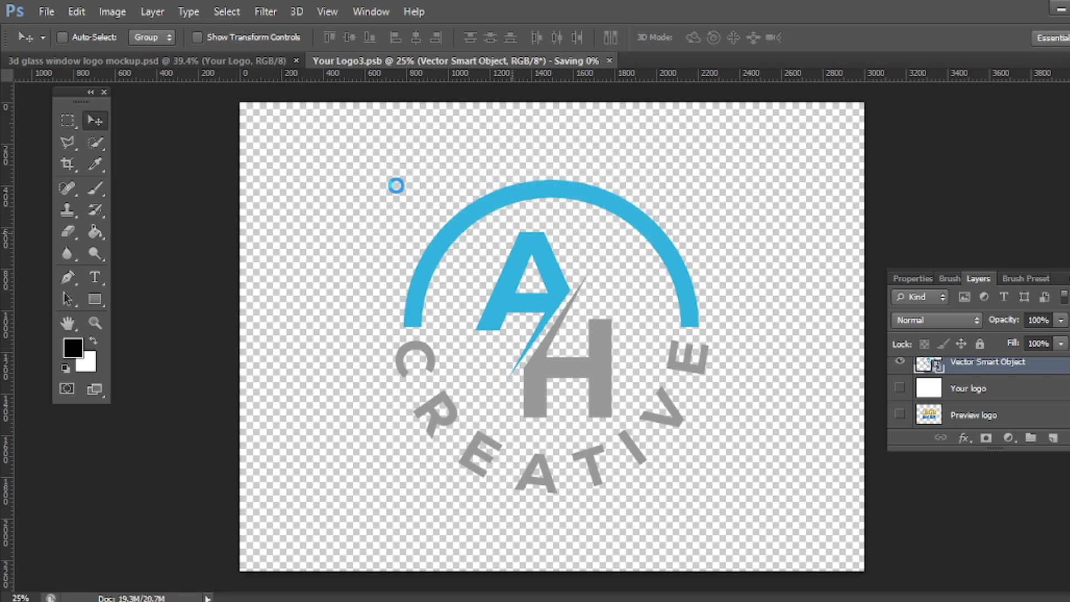